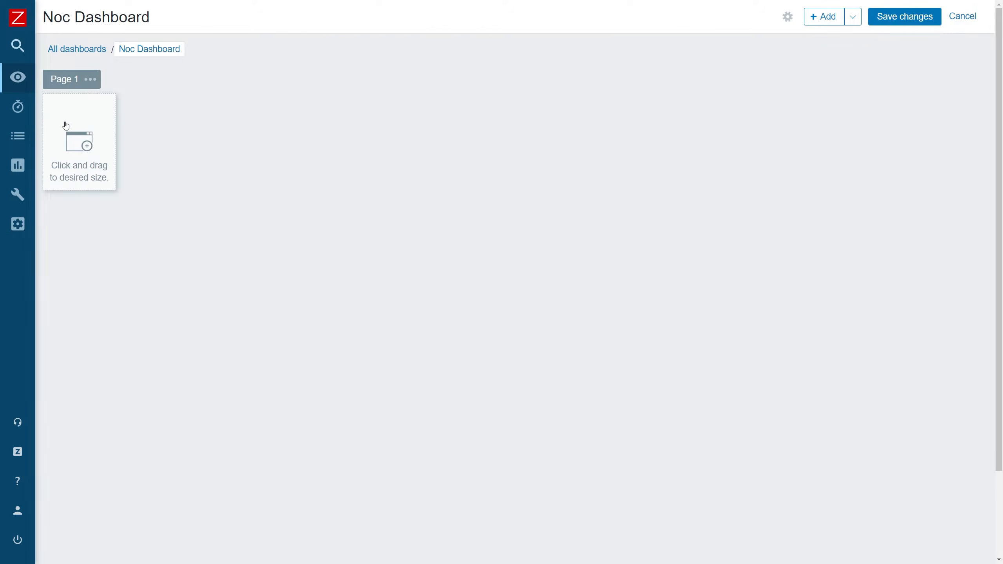
- Create a Top hosts widget named "Top traffic" in the upper-left area of Page 1, without limiting it to a host group
drag(64, 124, 250, 206)
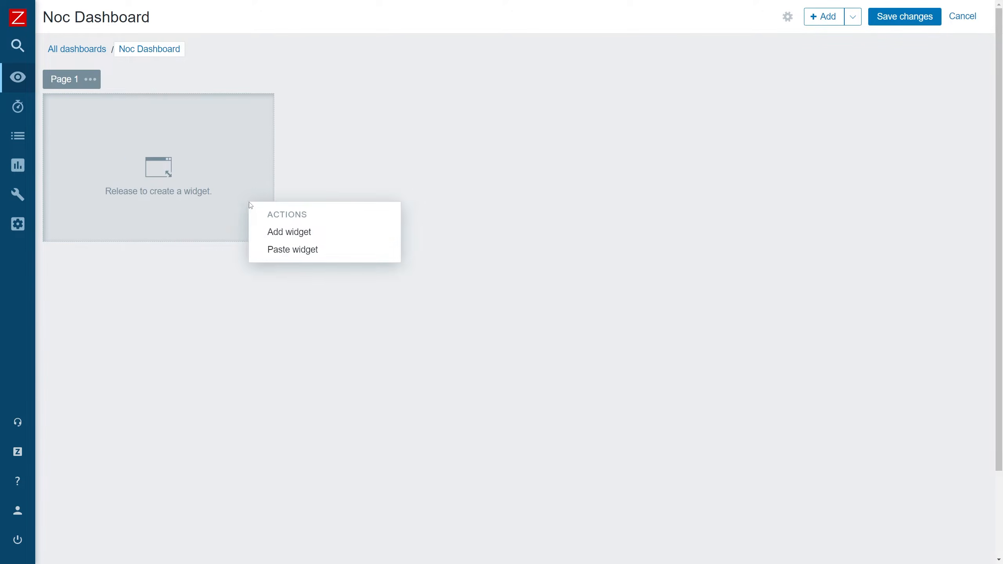
click(285, 234)
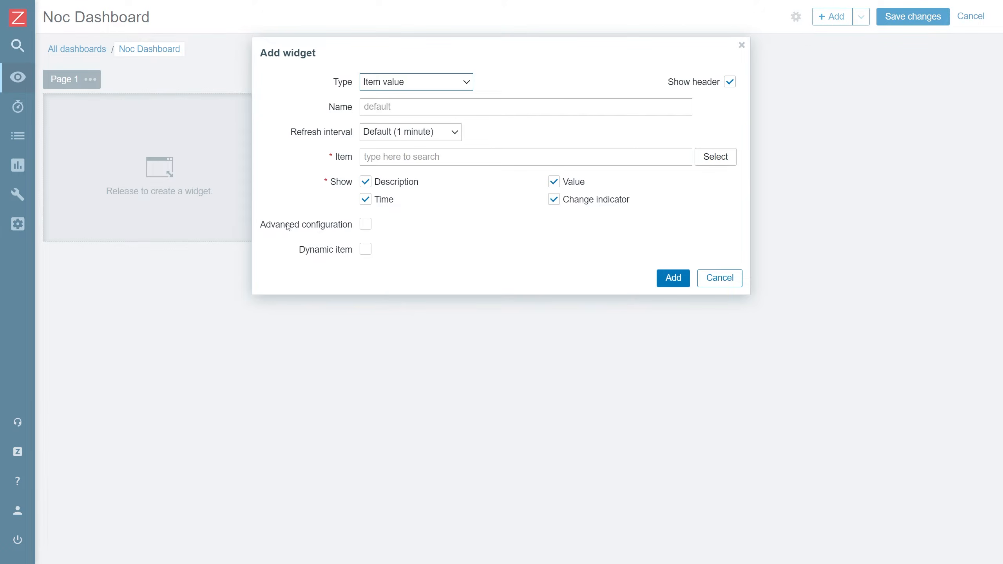
click(461, 89)
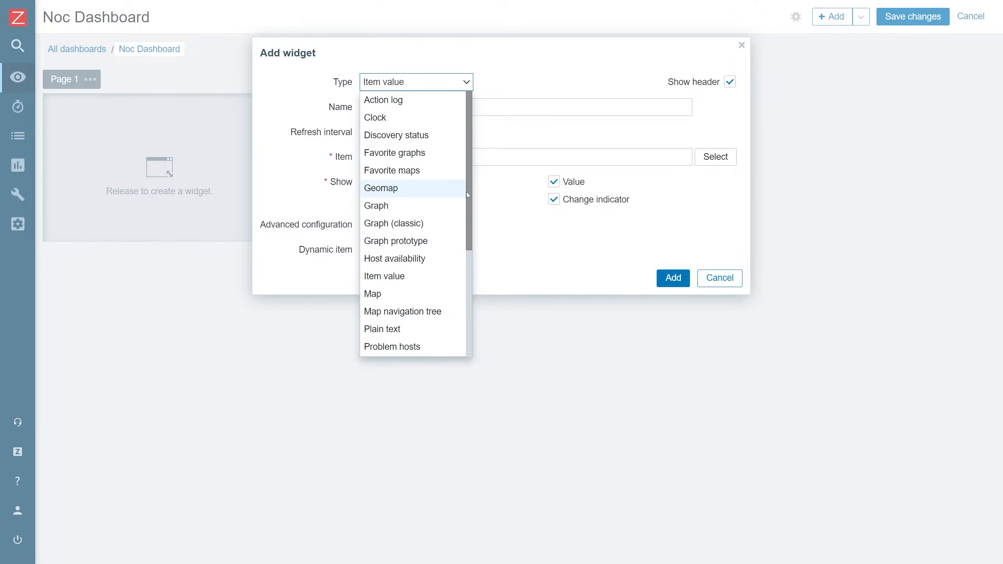
drag(468, 194, 446, 282)
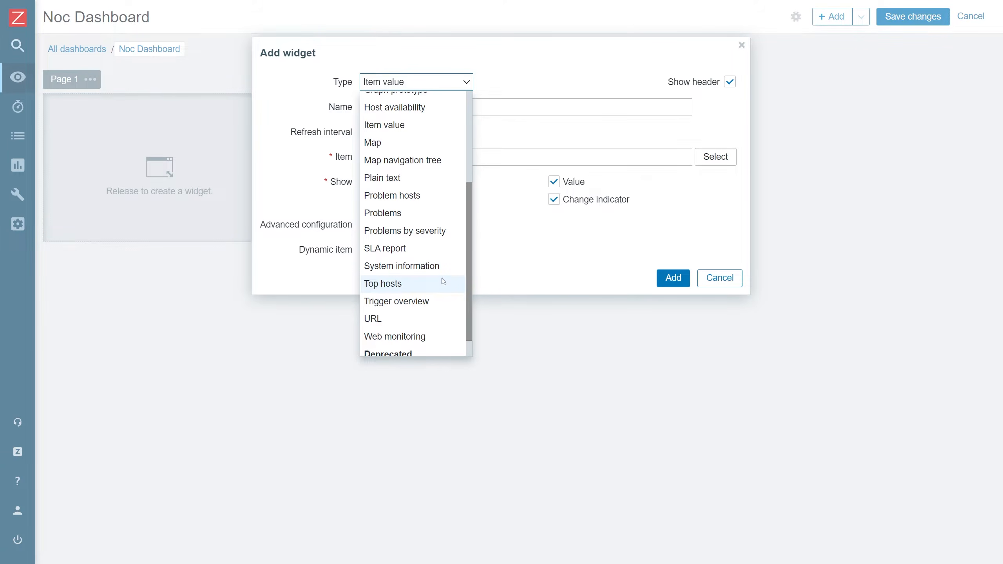
click(420, 288)
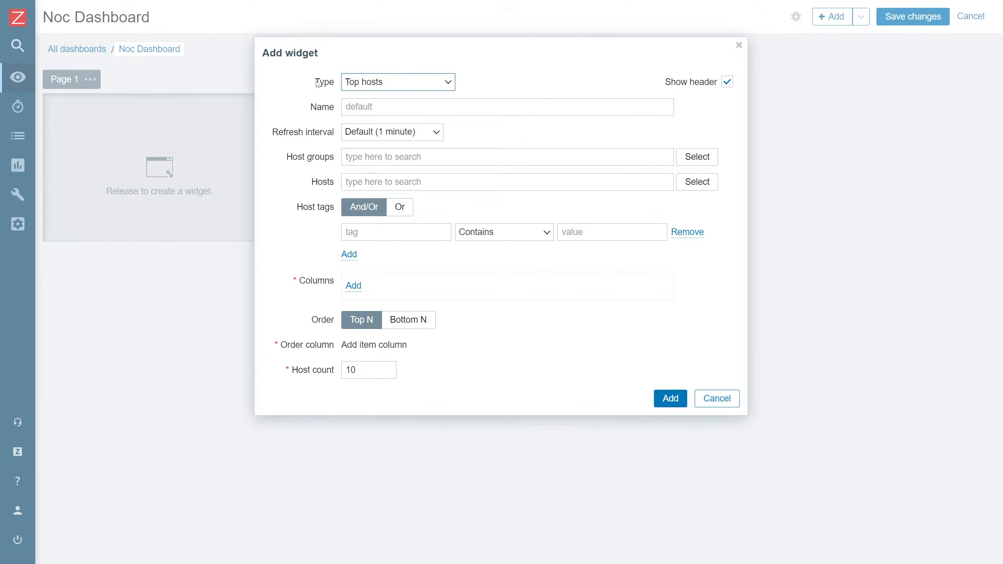
click(350, 106)
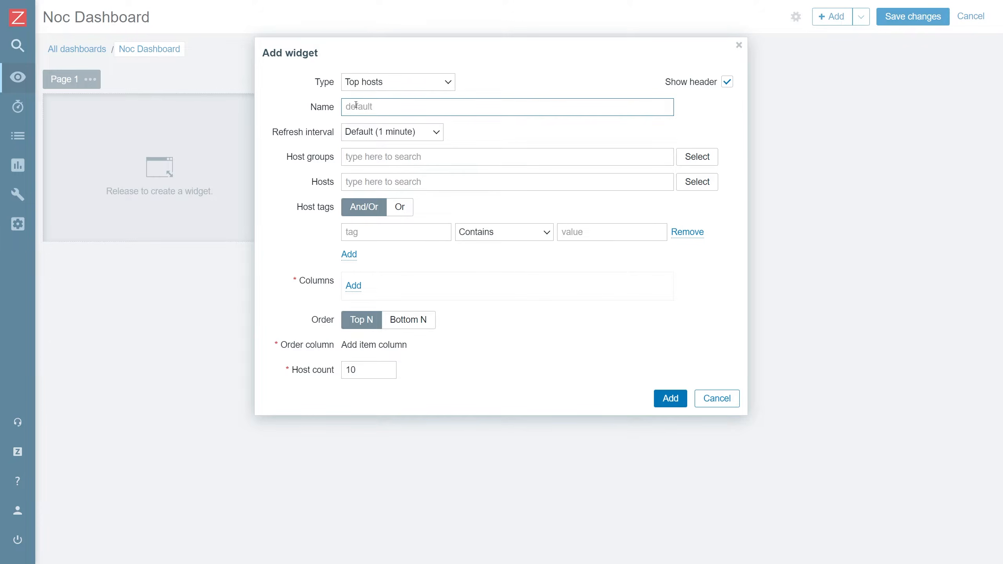
text(Top traffic)
click(700, 162)
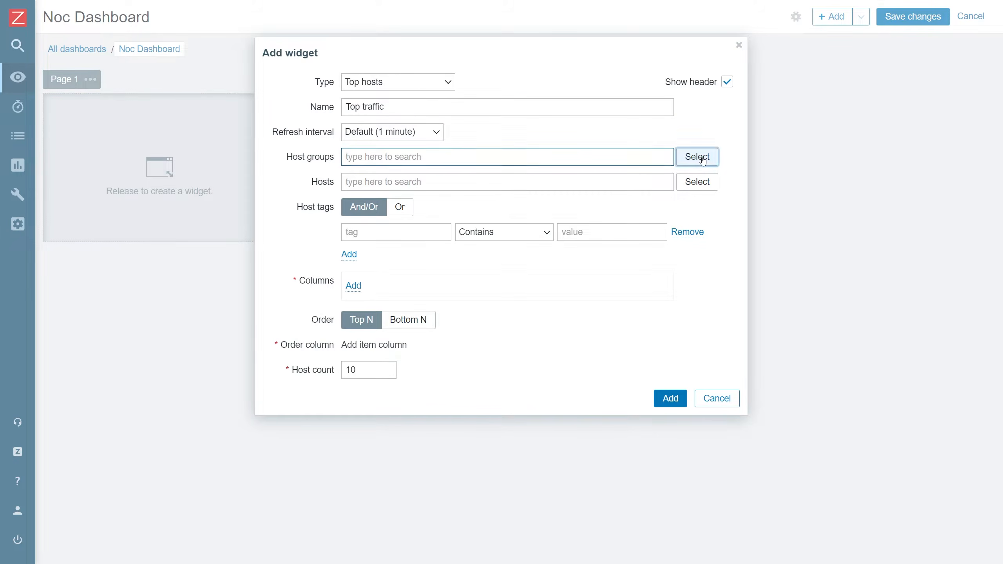
click(717, 490)
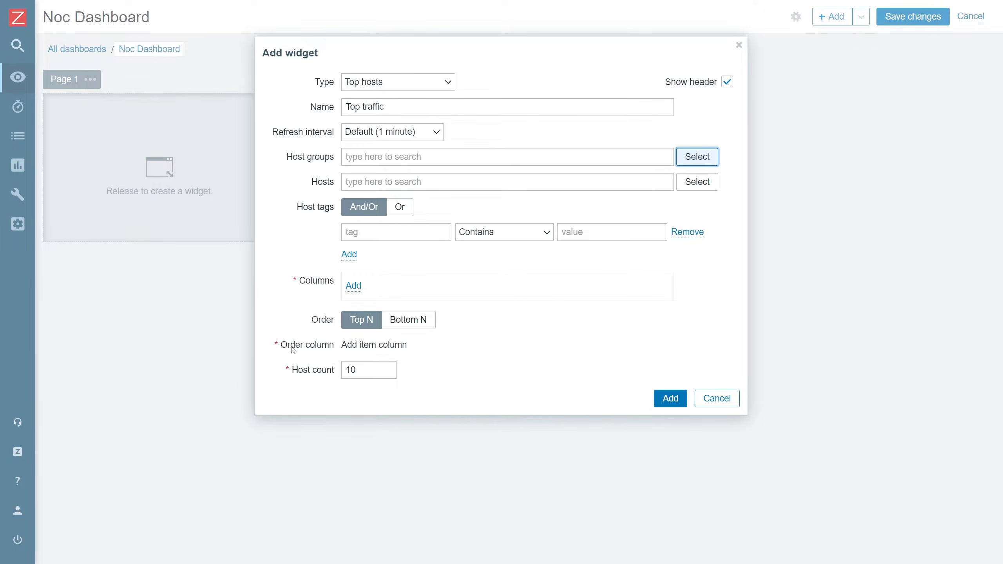
- Start a widget column named "Incoming traffic" showing the item value of "Interface enp0s3: Bits received" from the Apache Web server host
click(351, 292)
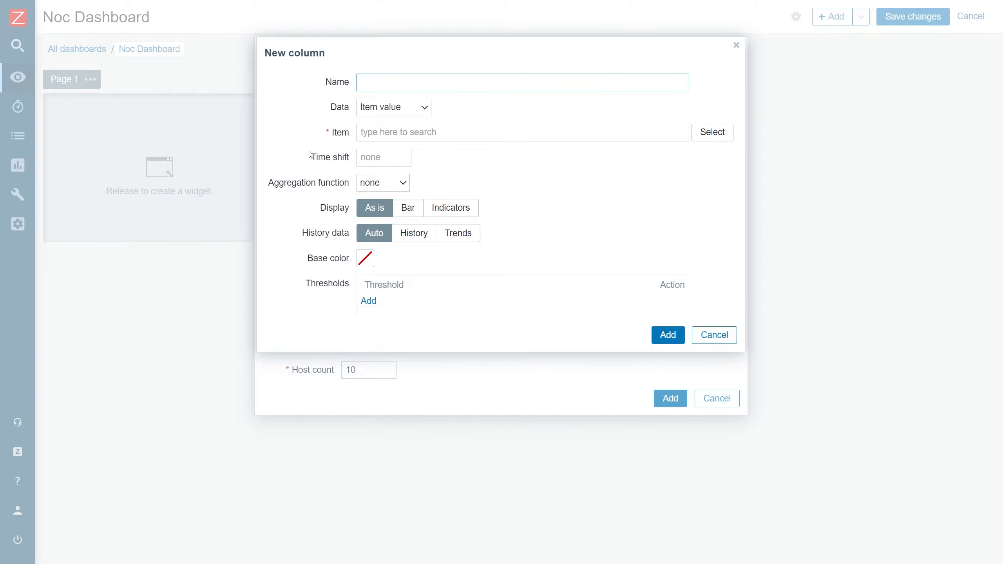
text(Incoming traffic)
click(425, 108)
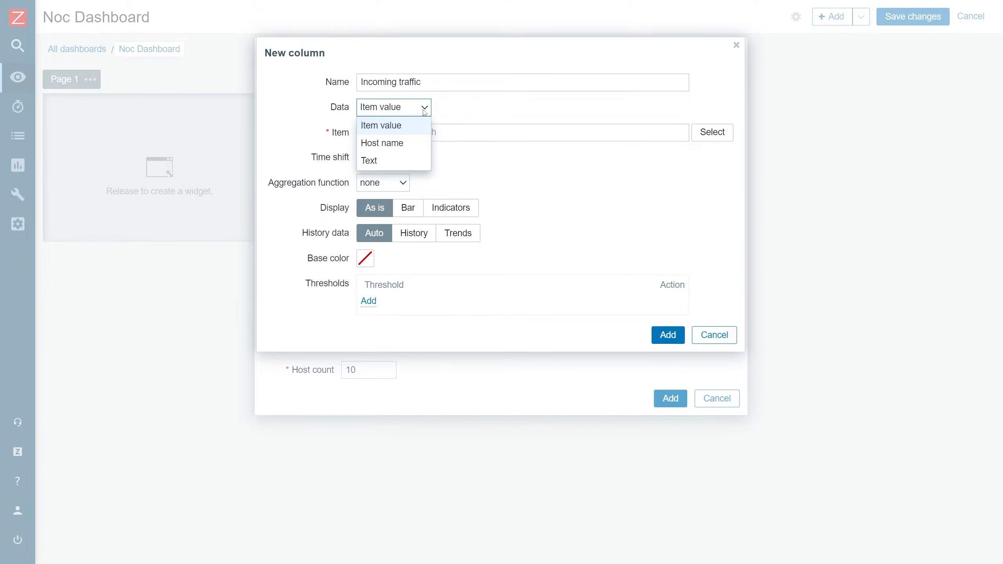
click(400, 130)
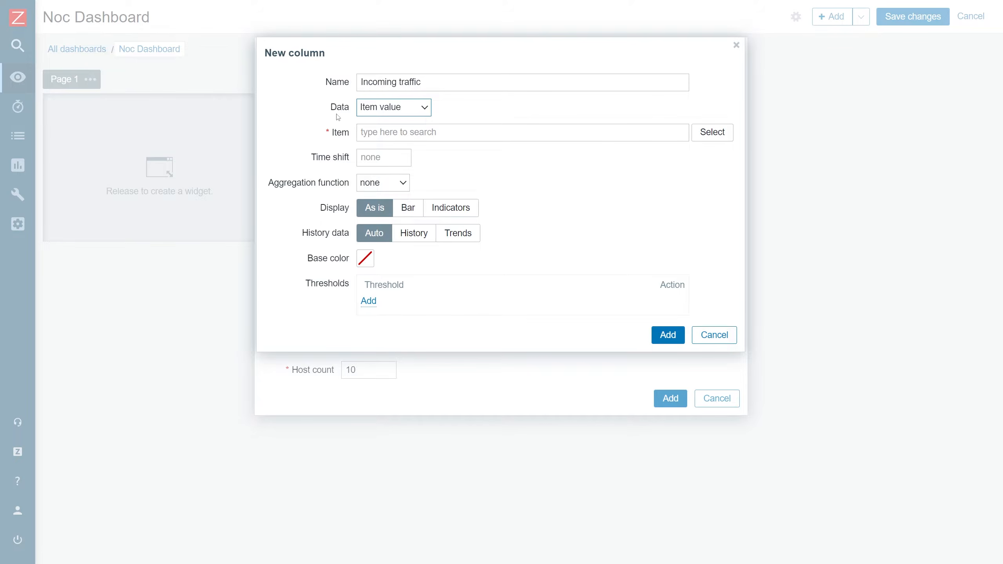
click(700, 140)
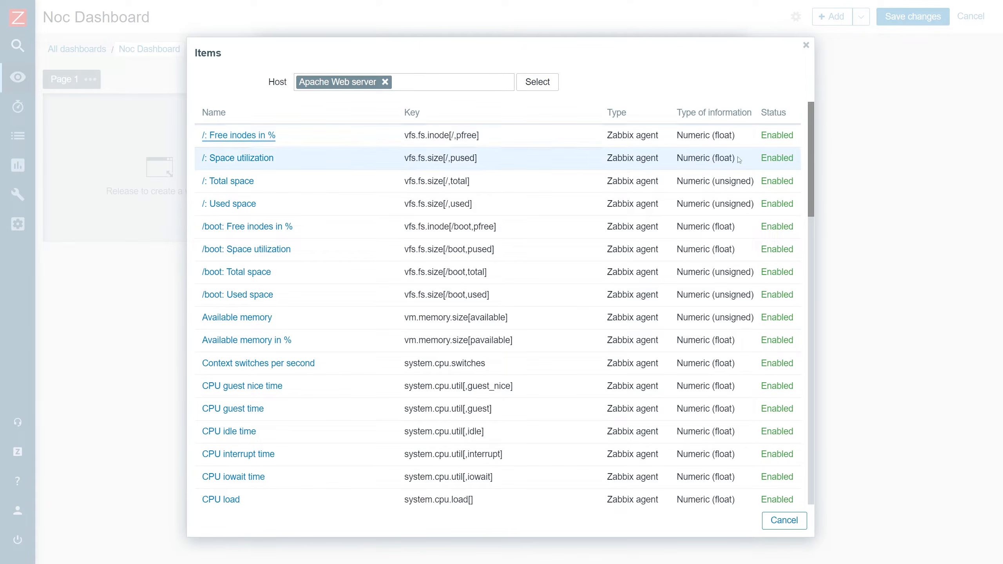
drag(809, 140, 810, 244)
click(277, 338)
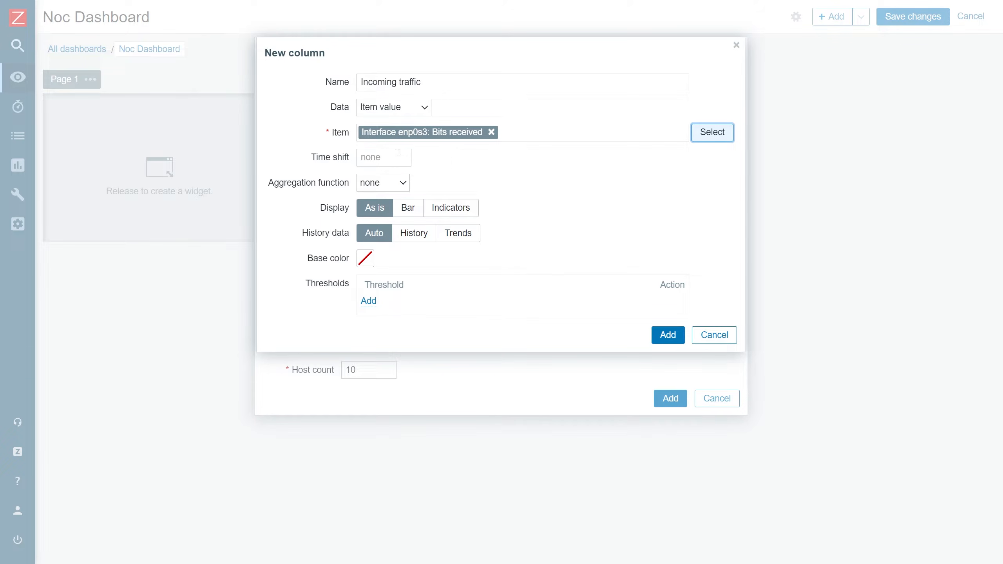
- Try the max aggregation function on the Incoming traffic column and return it to none
click(392, 182)
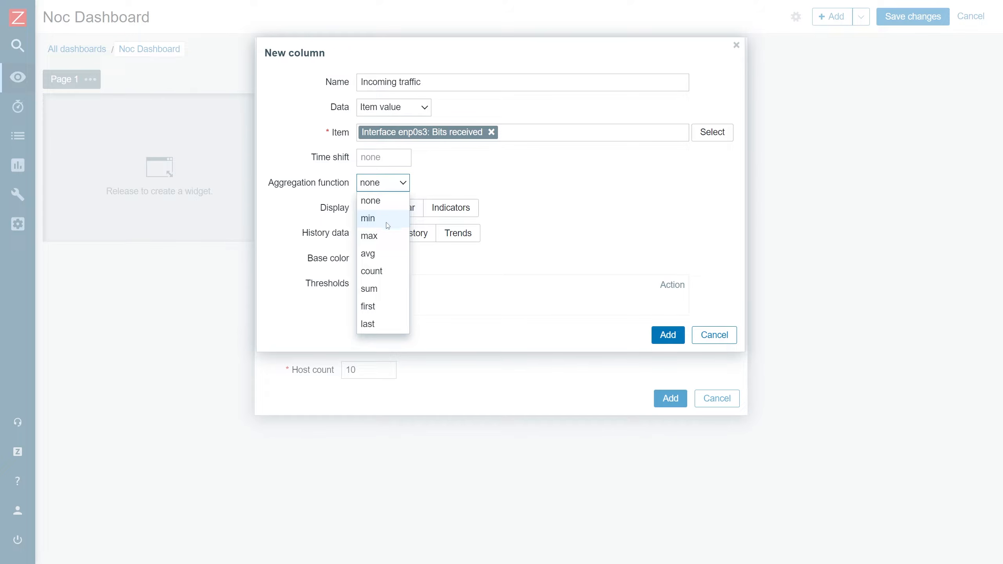
click(380, 239)
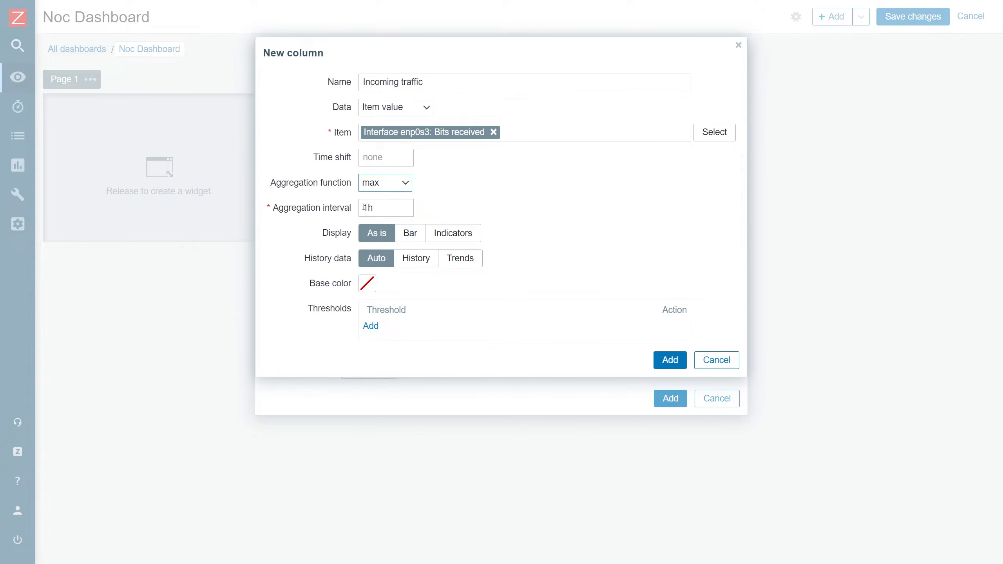
click(378, 187)
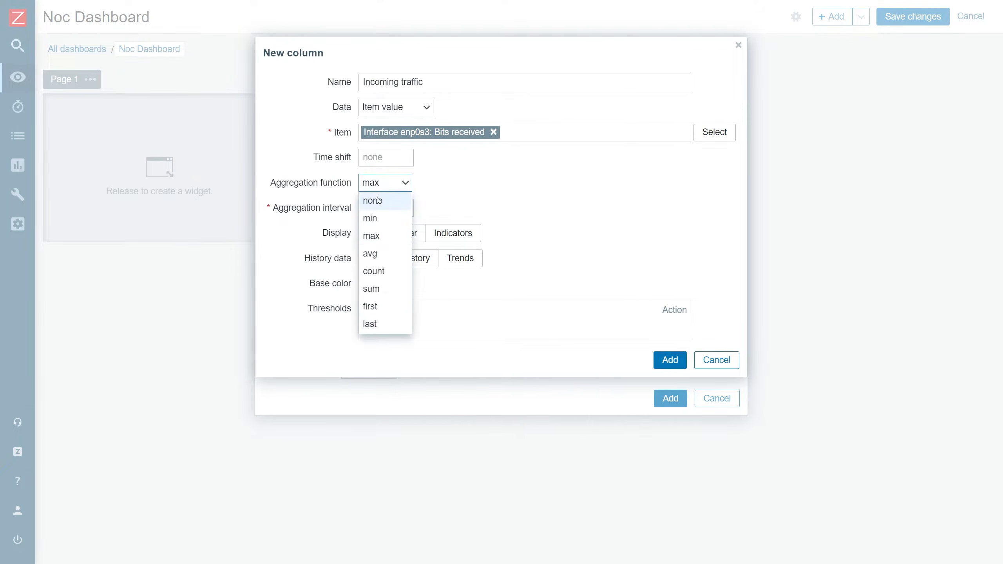
click(379, 201)
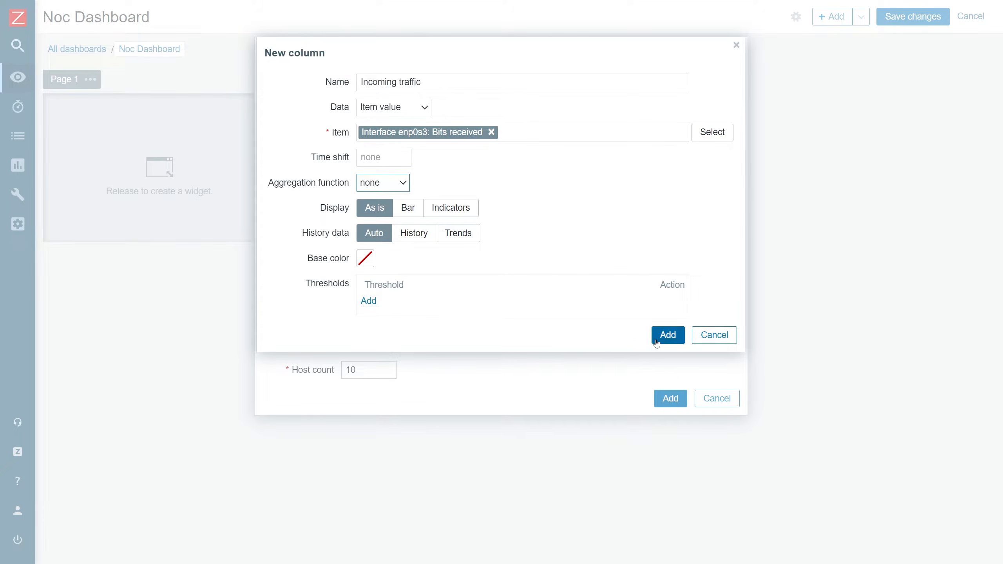
- Add the Incoming traffic column, place the Top traffic widget on the dashboard, and make it taller
click(668, 336)
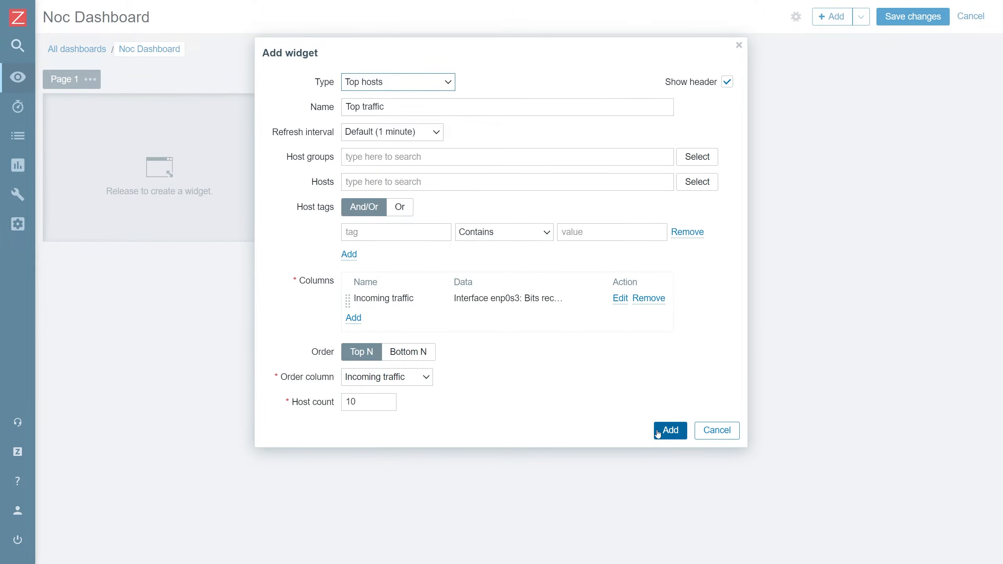
click(659, 434)
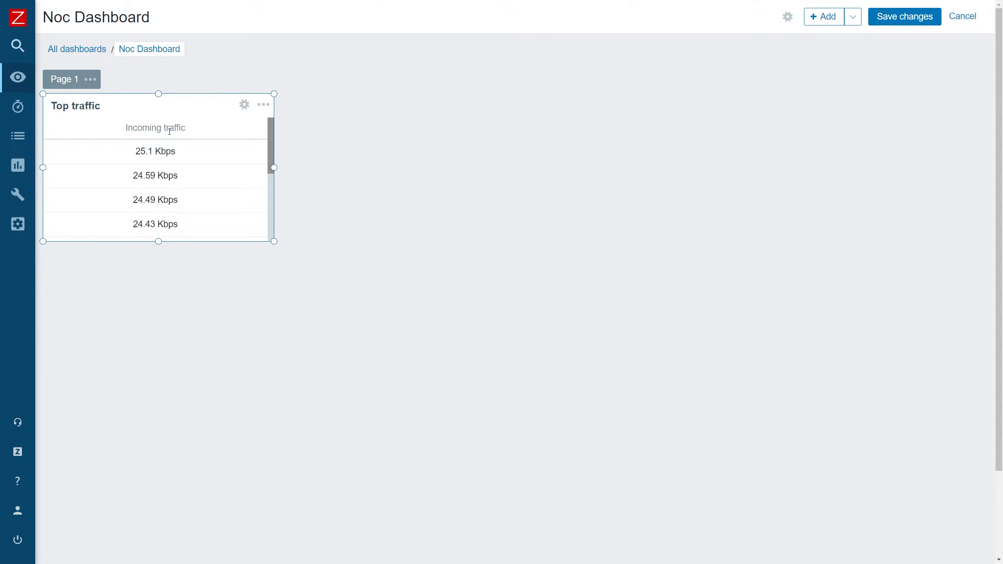
drag(274, 241, 299, 294)
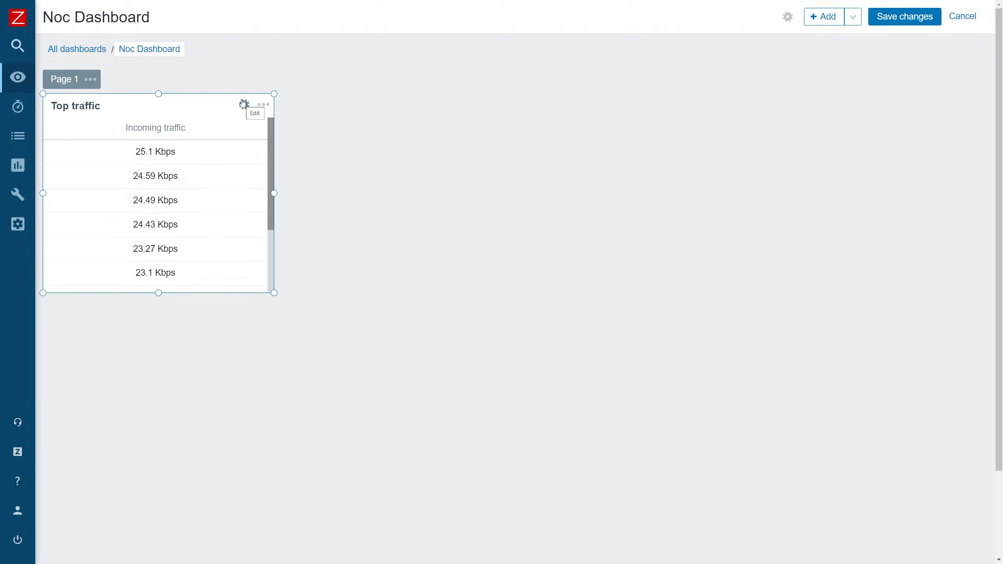
- Add an unnamed column with Host name data to the Top traffic widget
click(243, 104)
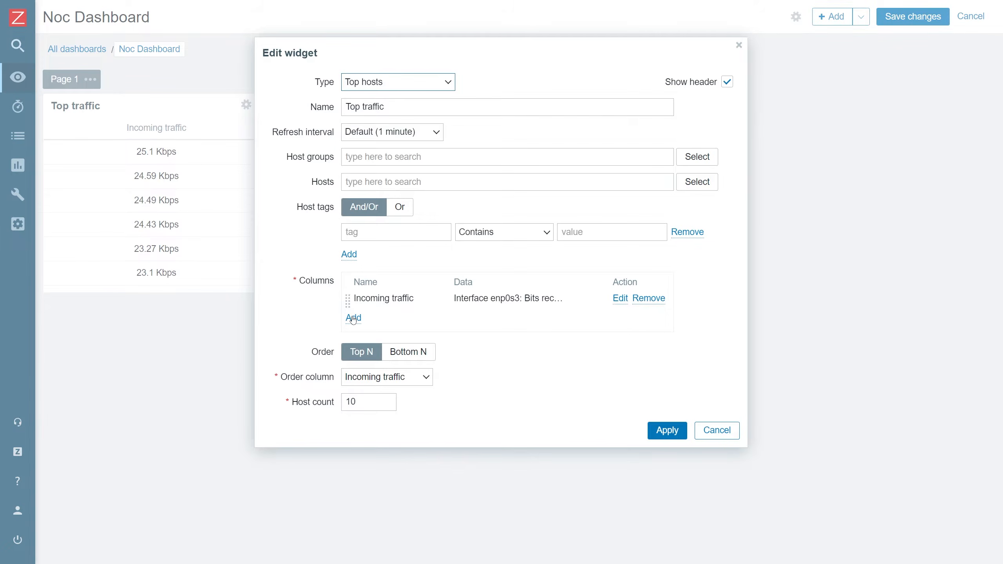
click(354, 318)
click(370, 111)
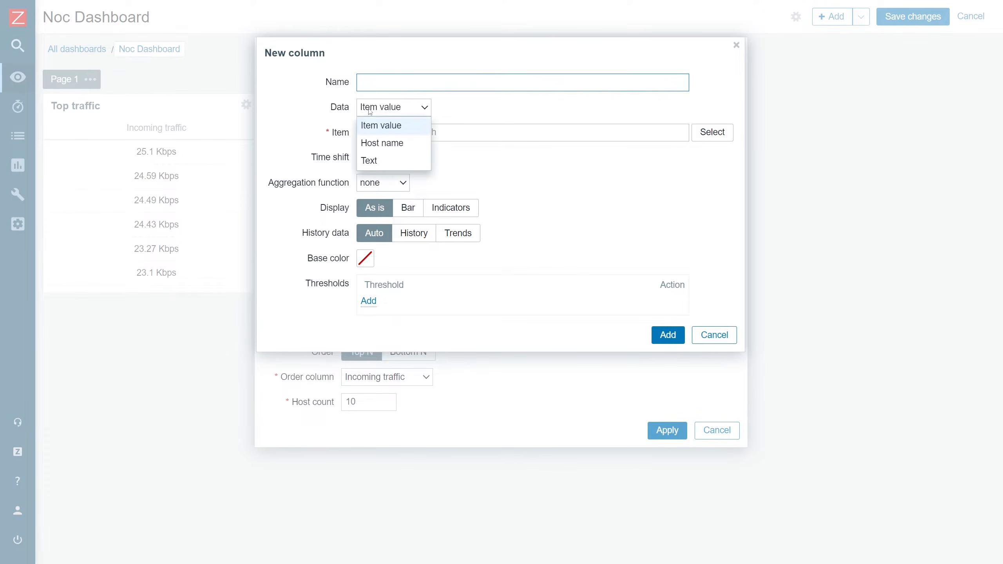
click(395, 148)
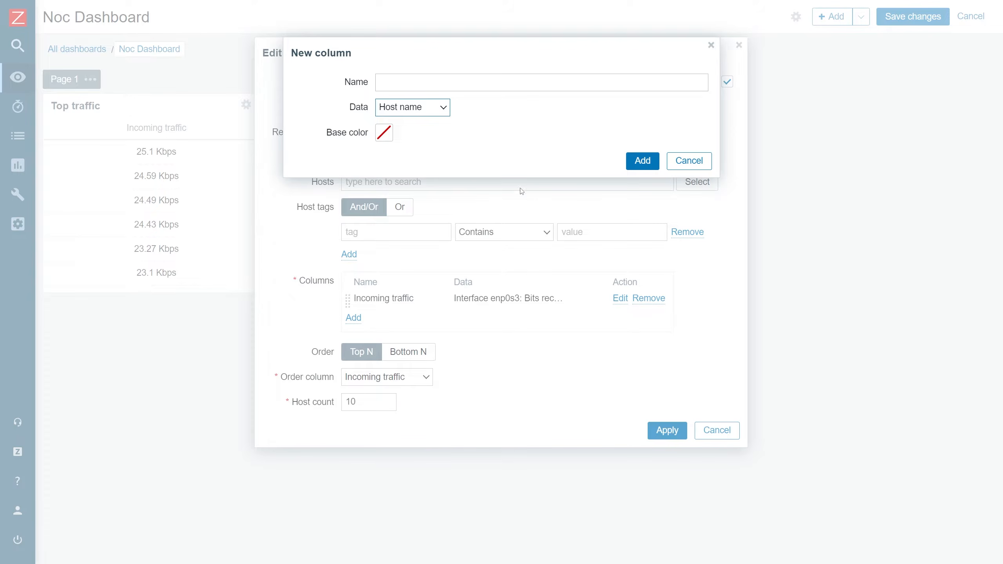
click(634, 171)
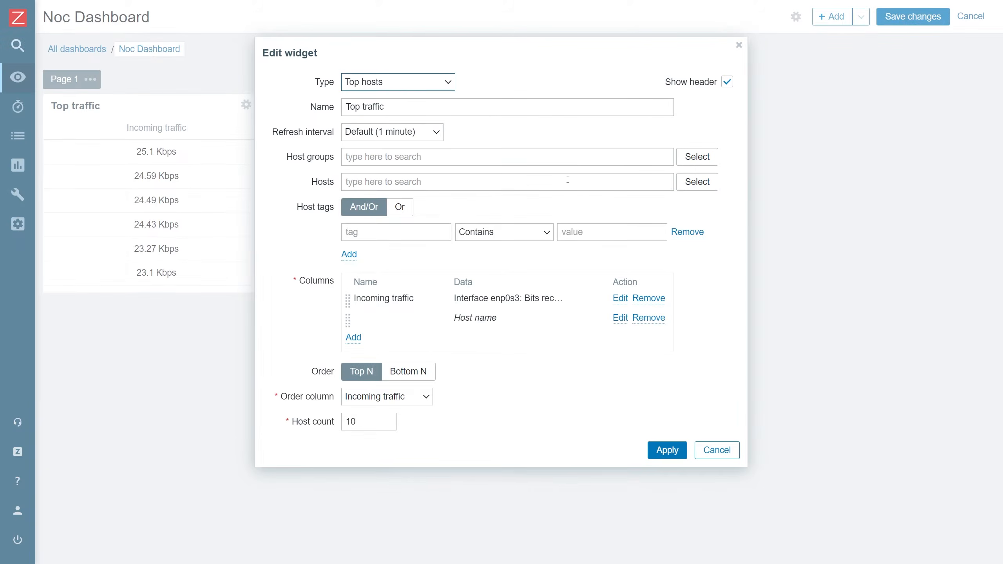
- Move the Host name column ahead of Incoming traffic, apply the change, and widen the Top traffic widget
drag(455, 324, 503, 323)
click(502, 324)
drag(348, 322, 351, 300)
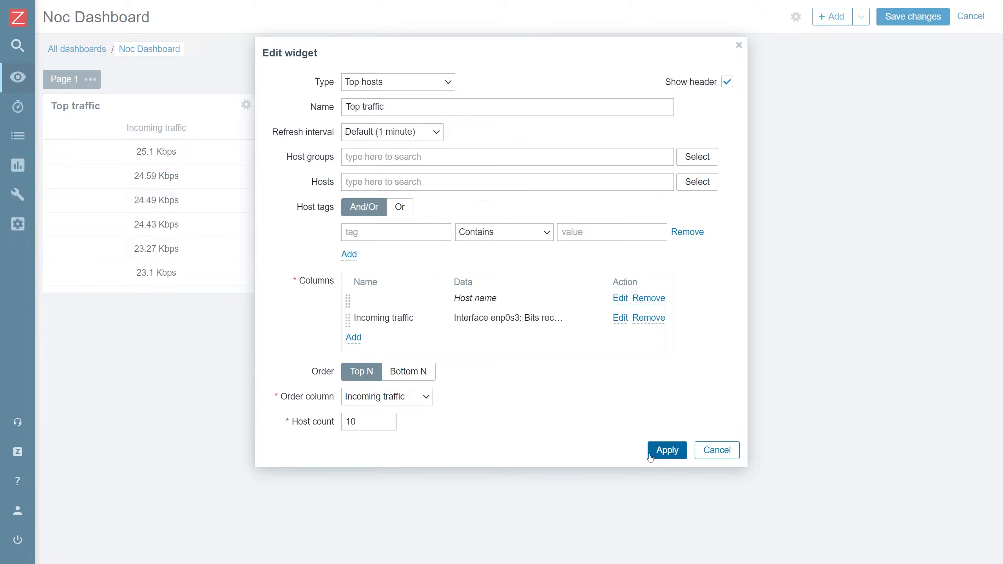
click(667, 450)
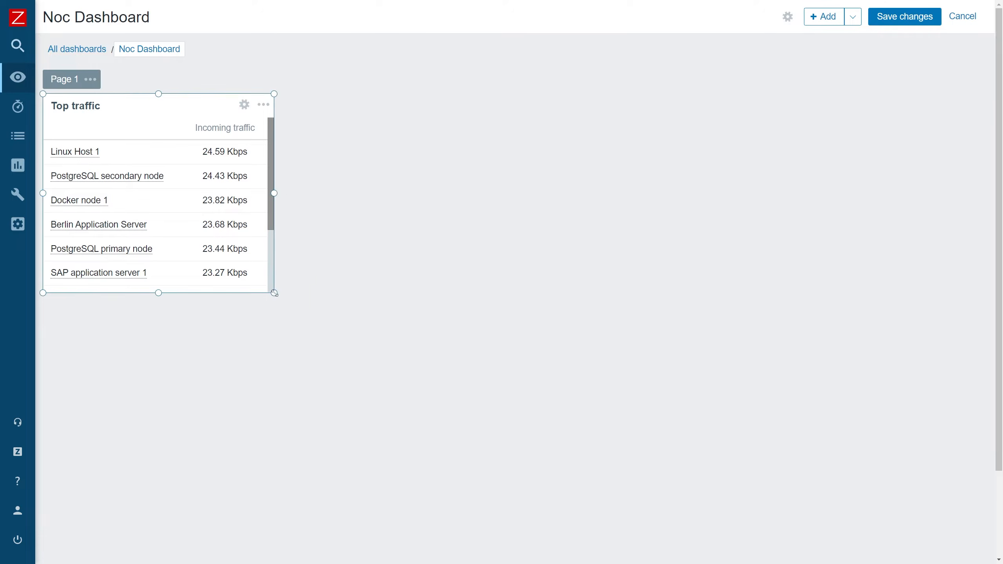
drag(273, 292, 322, 310)
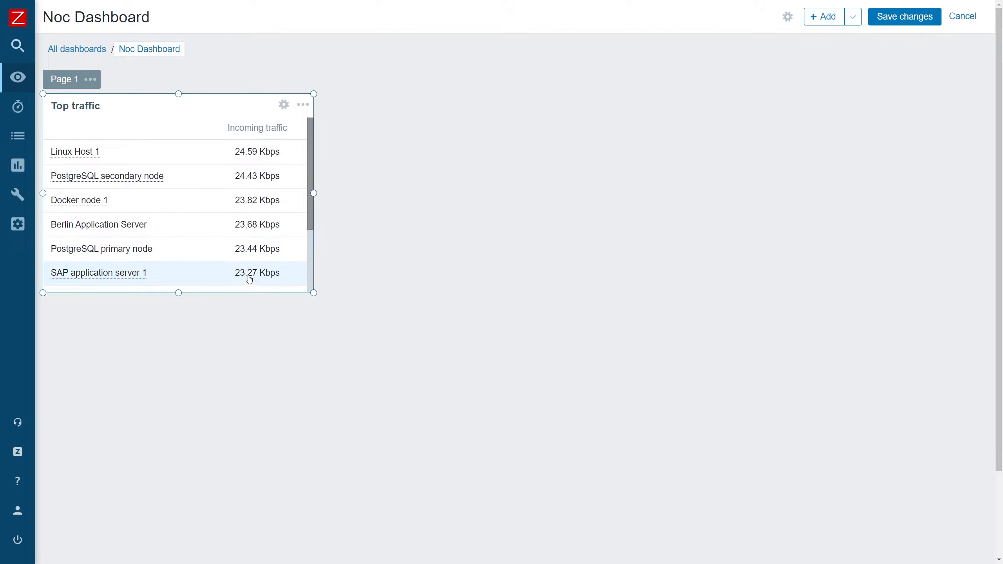
- Add an "Outgoing traffic" column to the Top traffic widget using the item "Interface enp0s3: Bits sent" and apply it
click(284, 105)
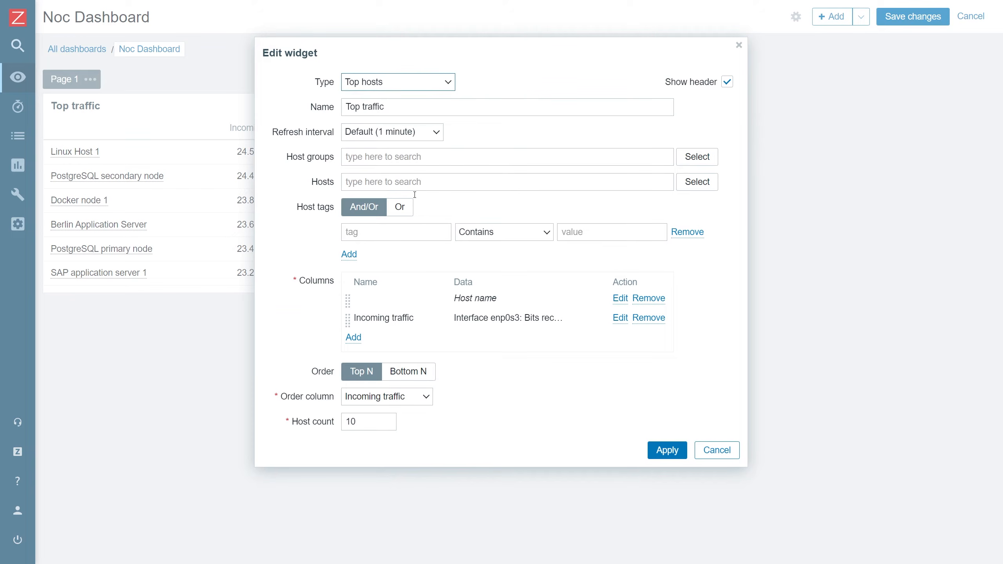
click(354, 338)
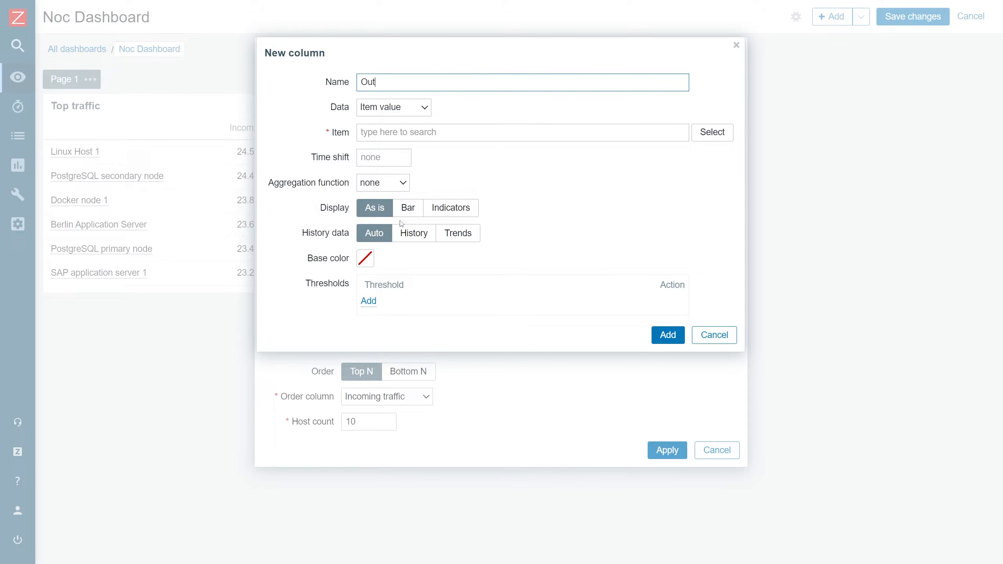
text(Outgoing traffic)
click(699, 137)
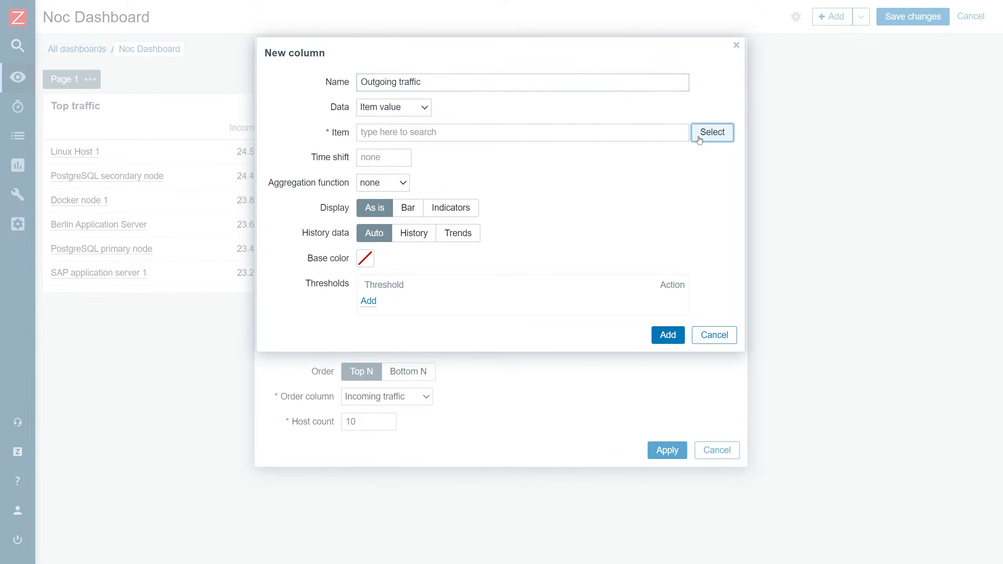
scroll(500, 229, down, 5)
scroll(500, 228, down, 4)
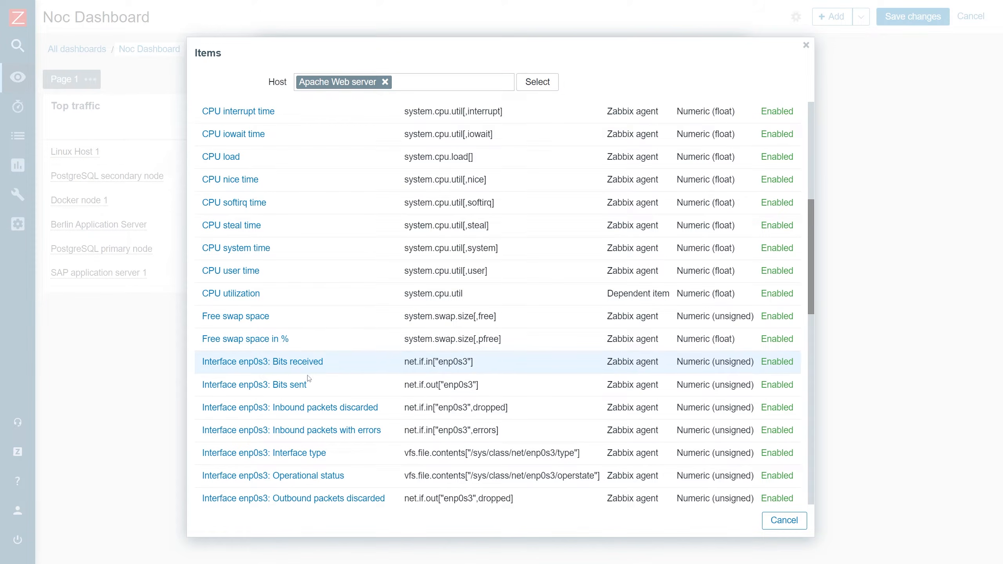
click(300, 384)
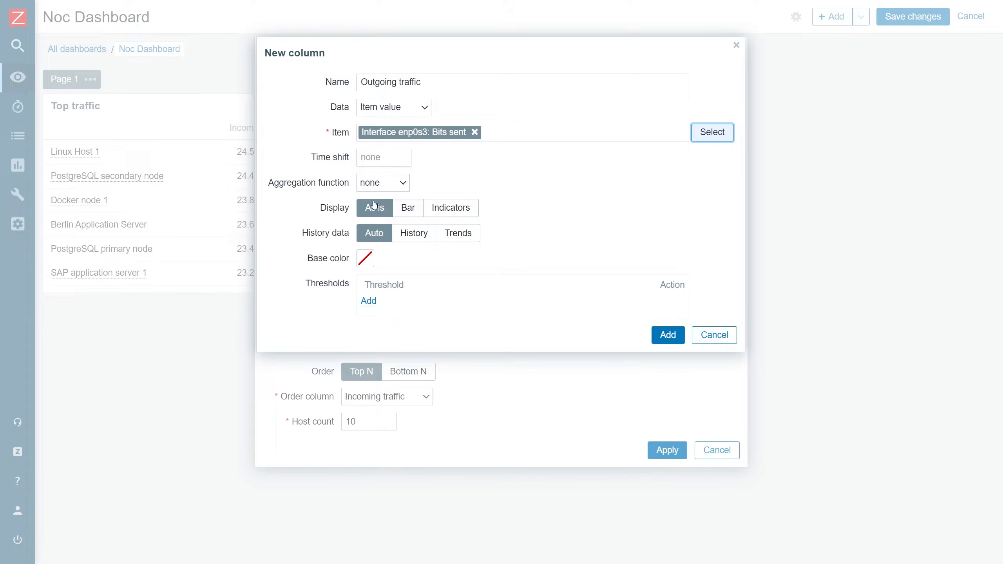
click(658, 345)
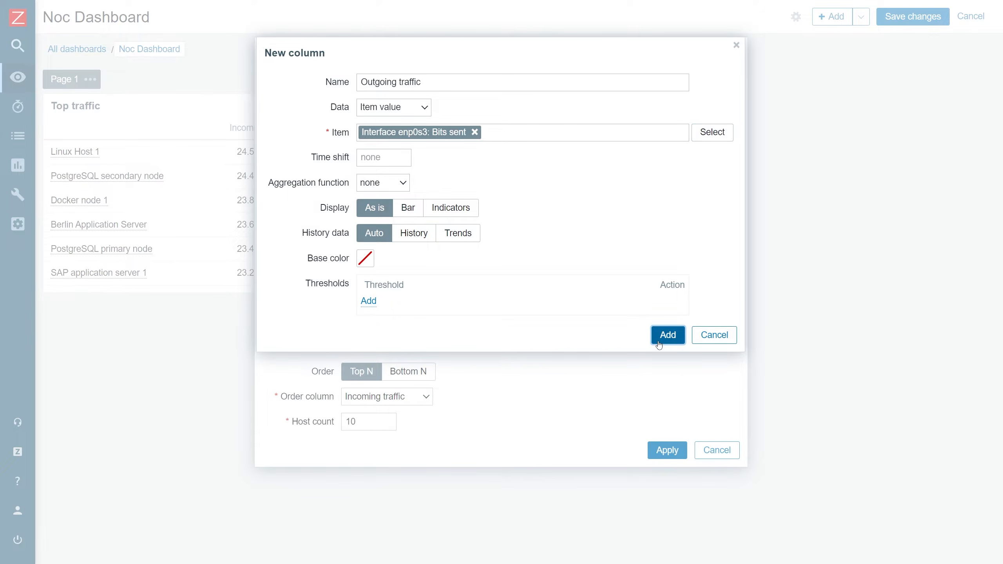
click(658, 471)
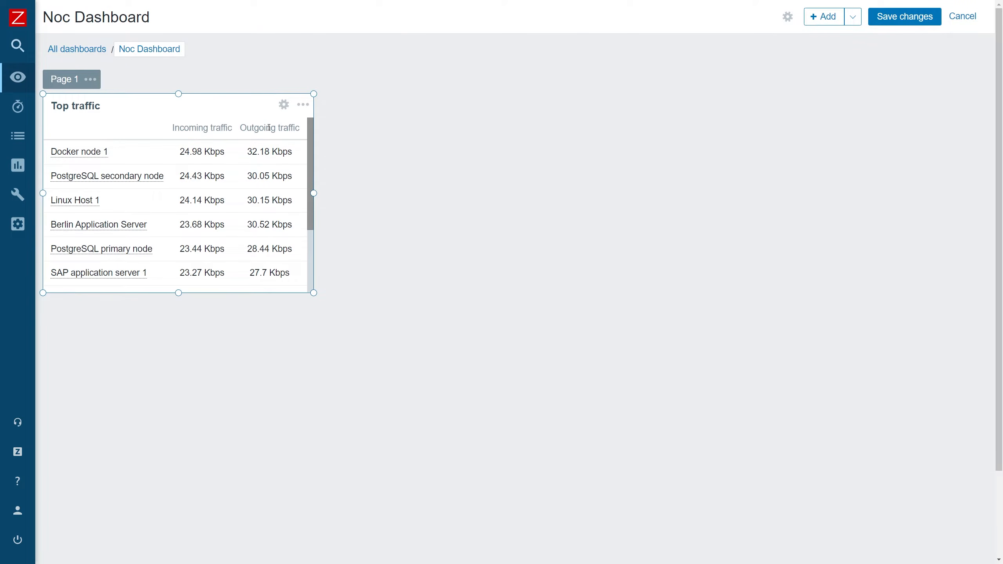
- Set the base color of the Incoming traffic column in the Top traffic widget to light blue #00BFFF
click(284, 104)
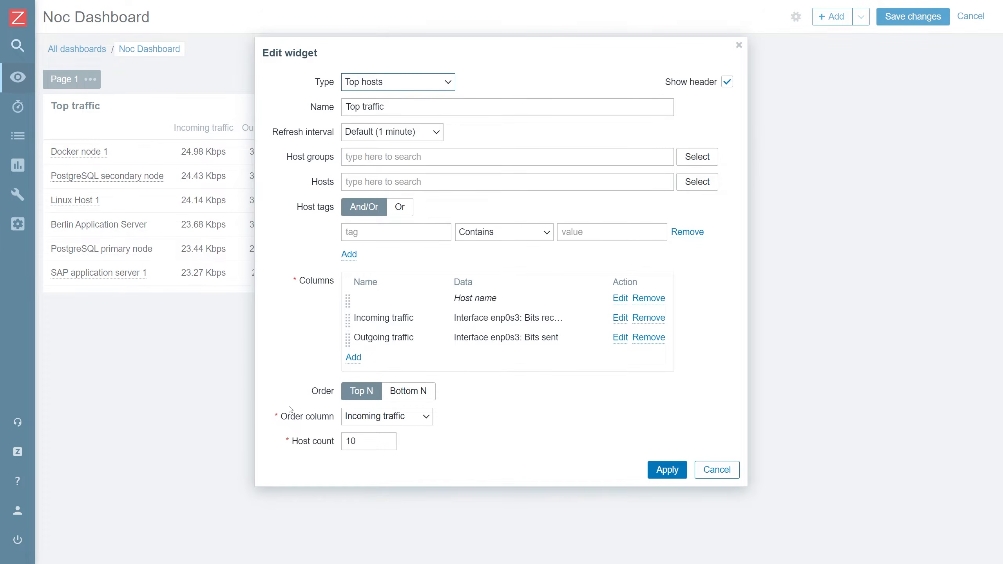
drag(282, 418, 333, 424)
click(333, 423)
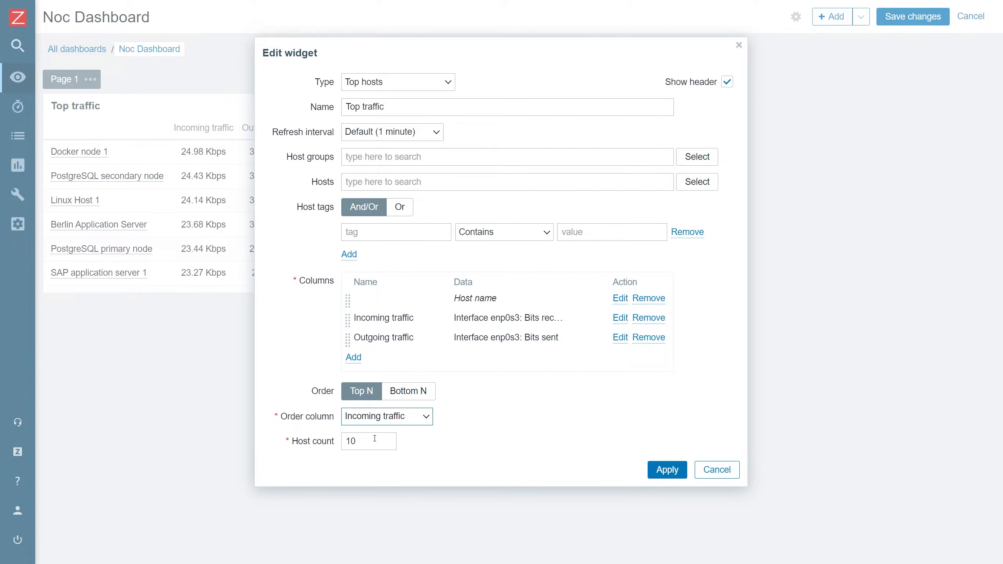
click(357, 442)
click(619, 320)
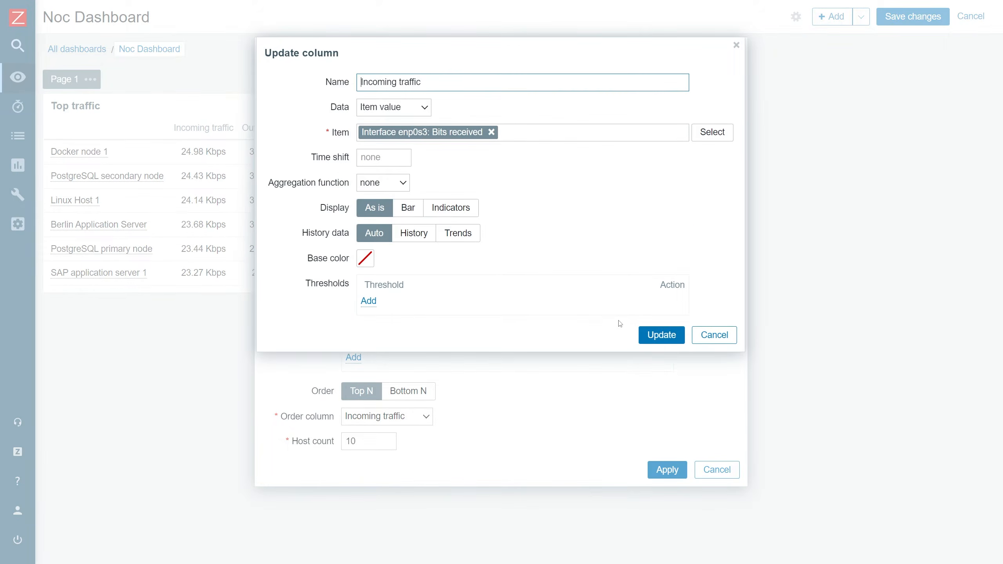
click(370, 264)
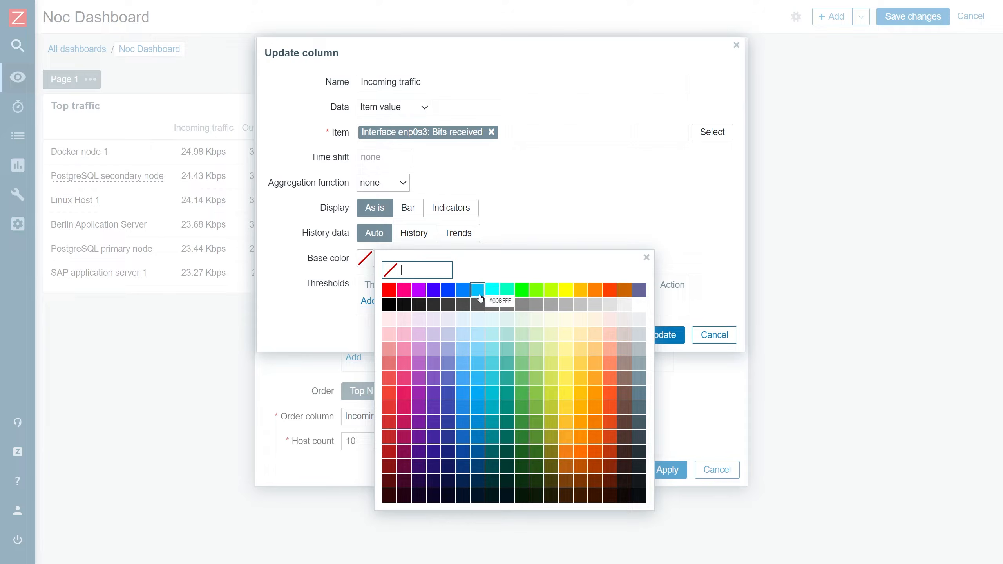
click(481, 291)
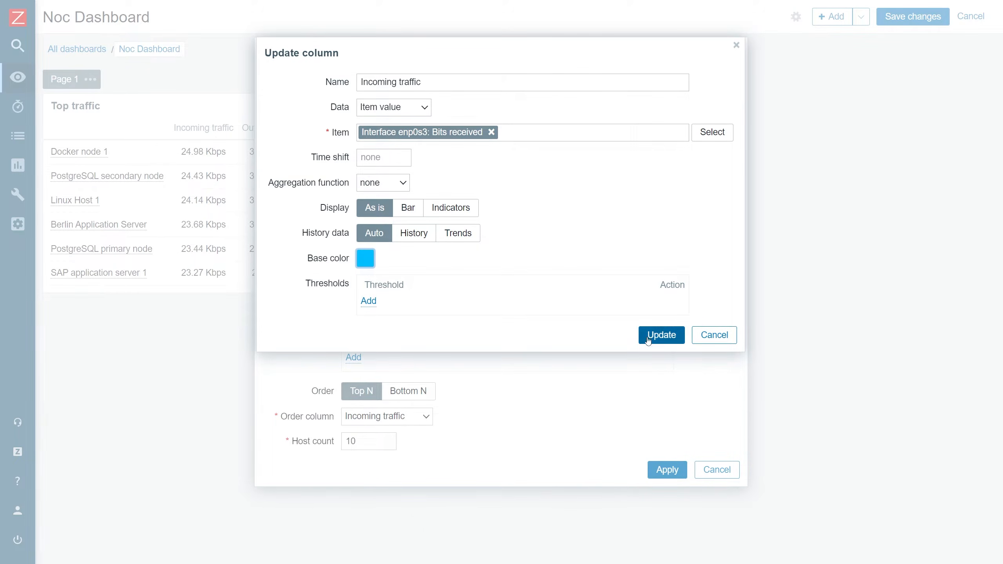
click(661, 335)
- Set the Outgoing traffic column's base color to amber and apply the widget changes
click(621, 339)
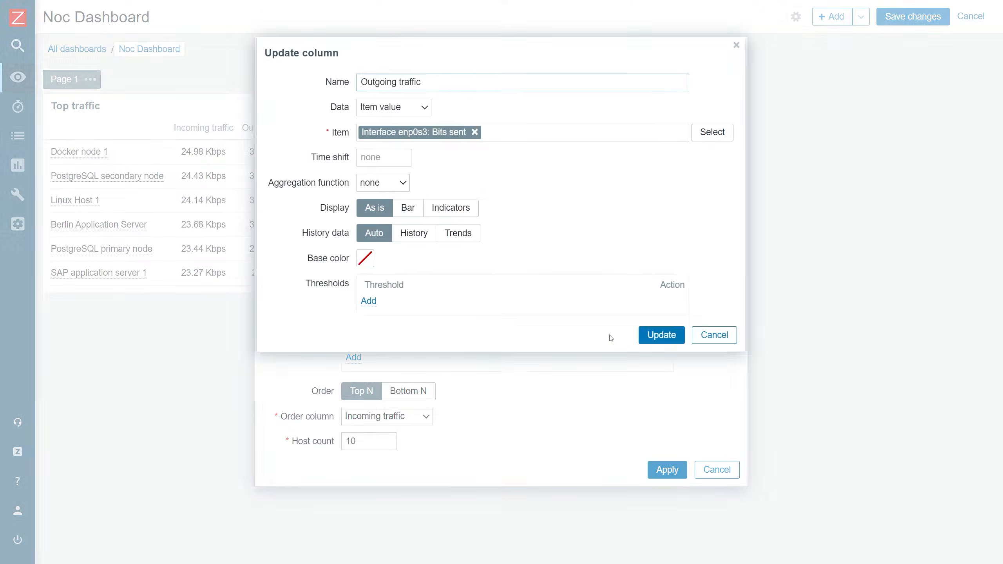
click(366, 262)
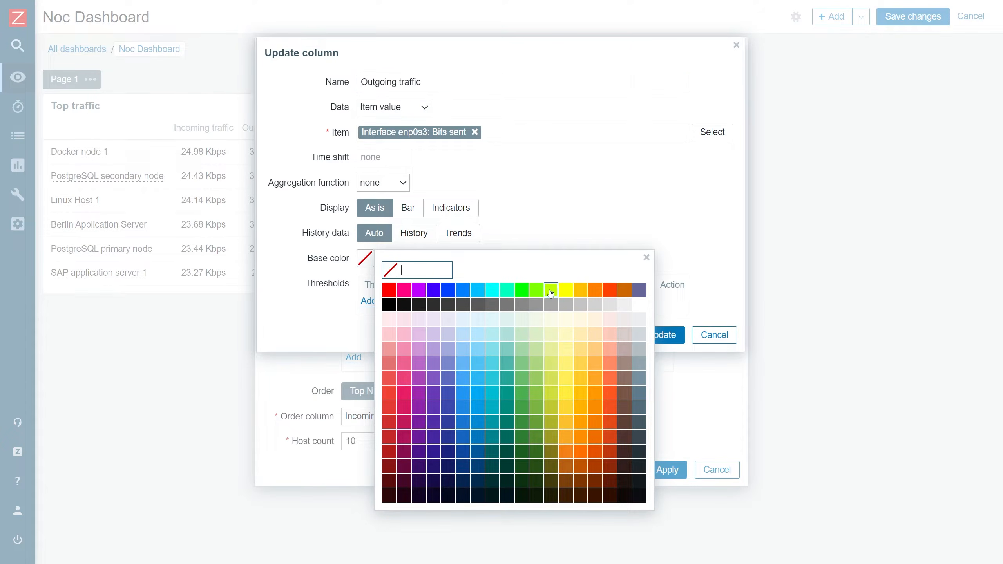
click(580, 291)
click(643, 338)
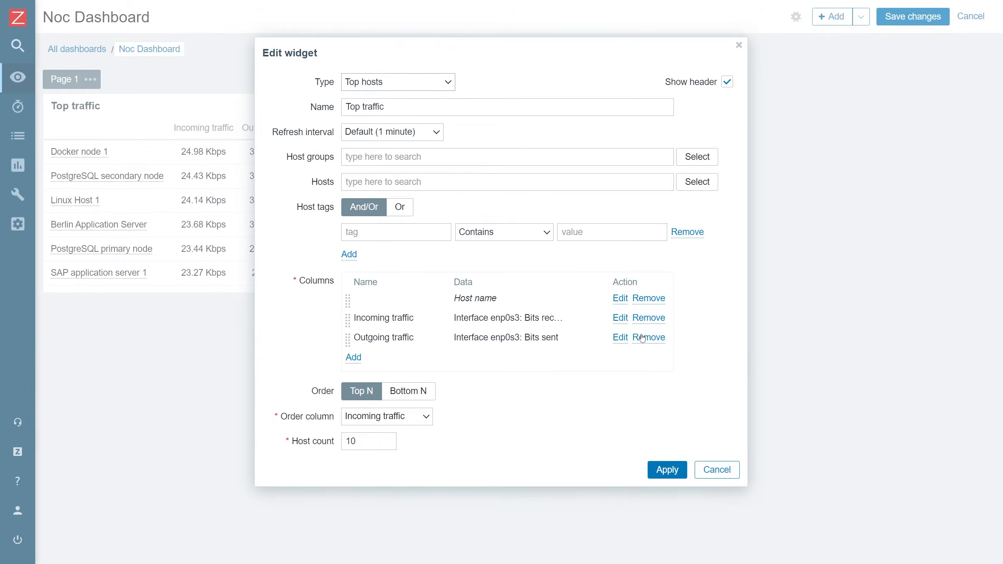
click(665, 470)
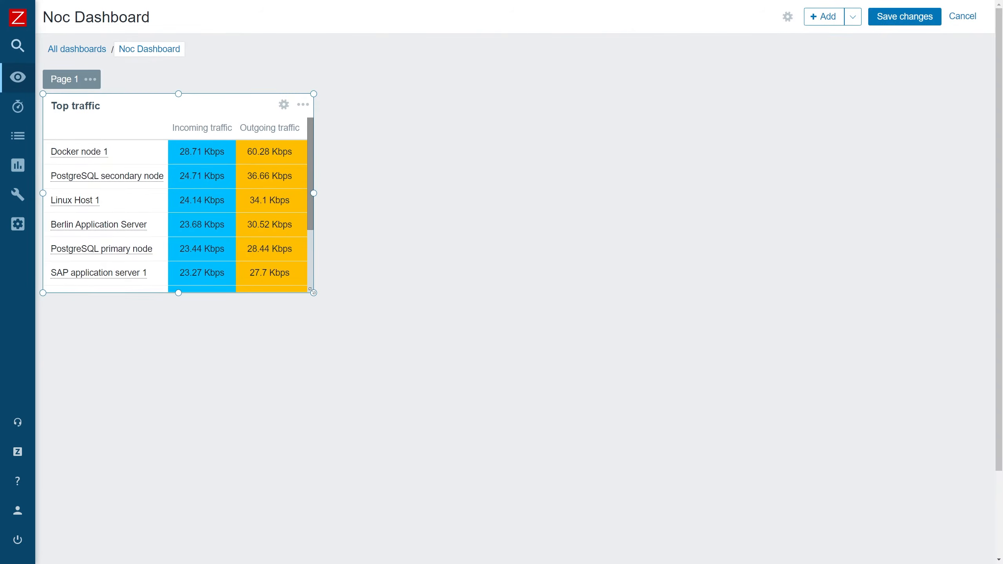
- Widen and shorten the Top traffic widget, and place a copy of it directly beneath, aligned with the original
drag(313, 292, 469, 291)
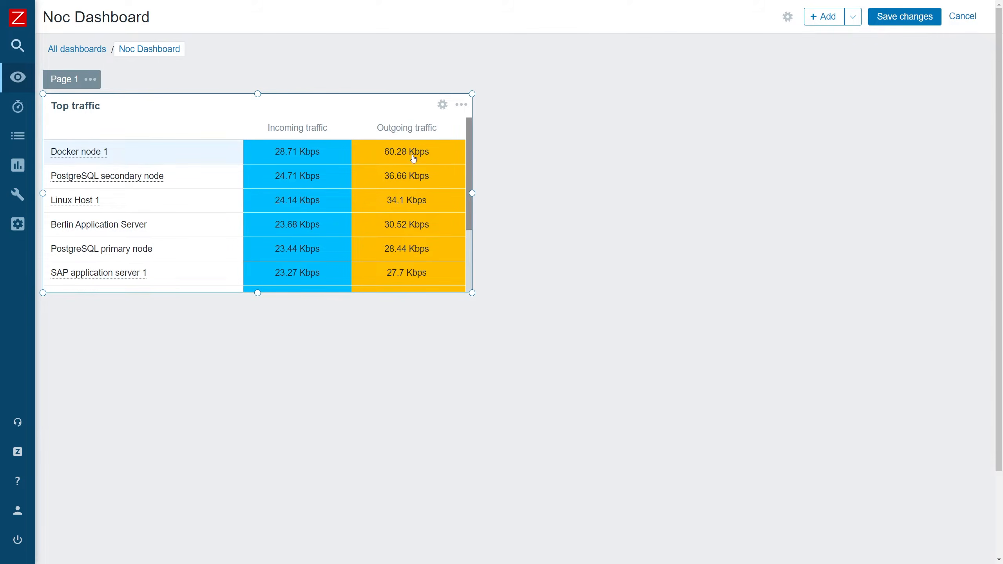
drag(469, 291, 471, 240)
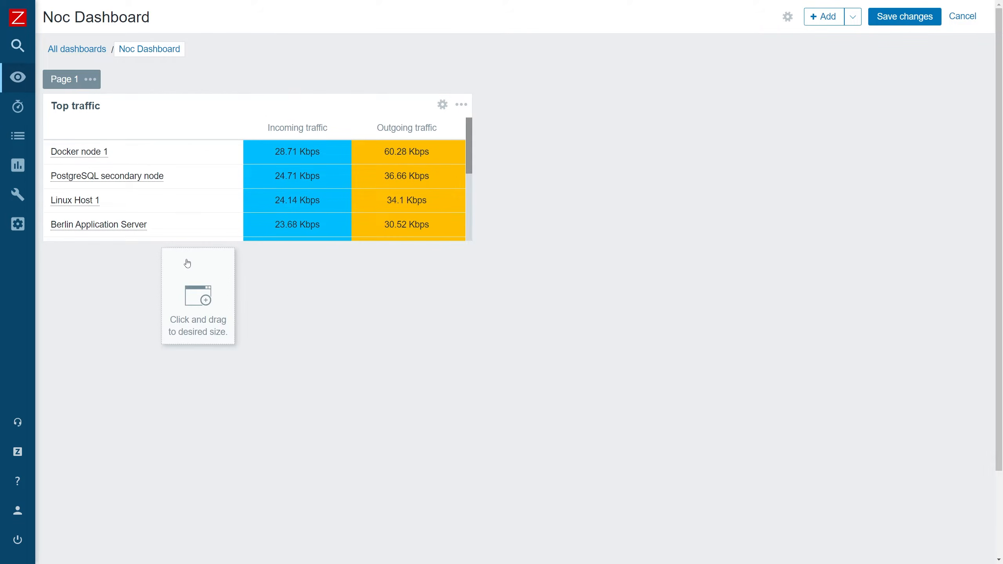
click(461, 105)
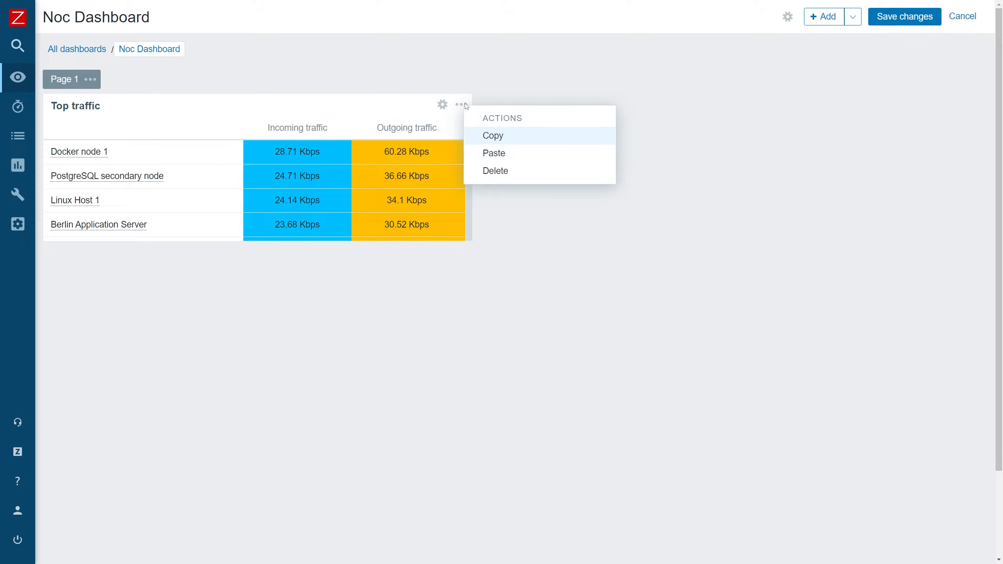
click(516, 141)
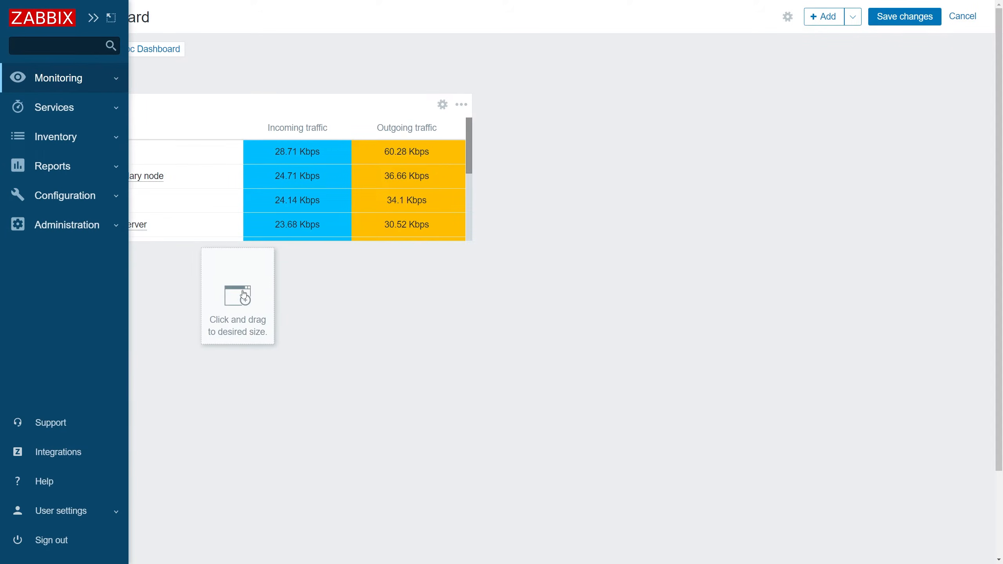
click(185, 292)
click(221, 335)
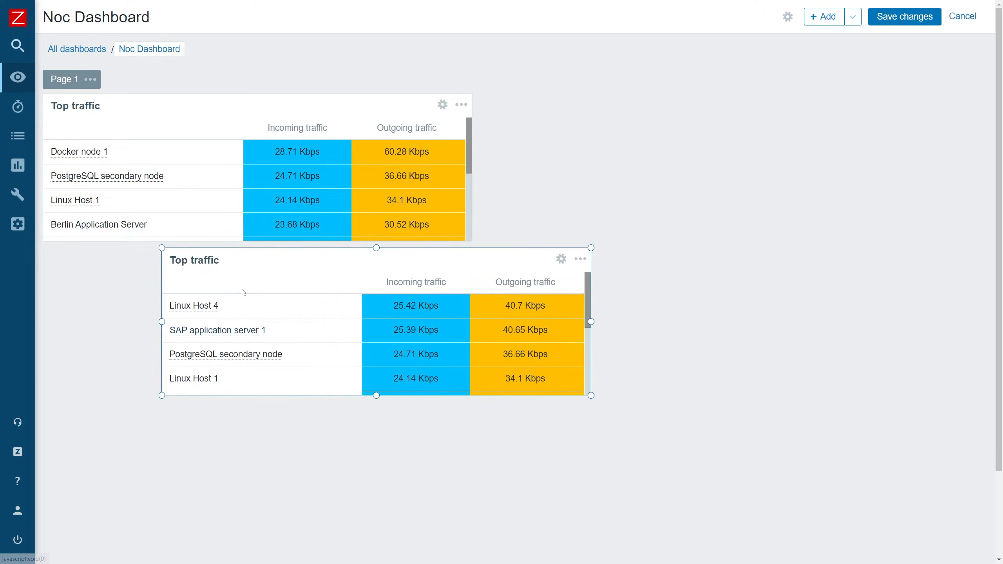
drag(262, 264, 170, 262)
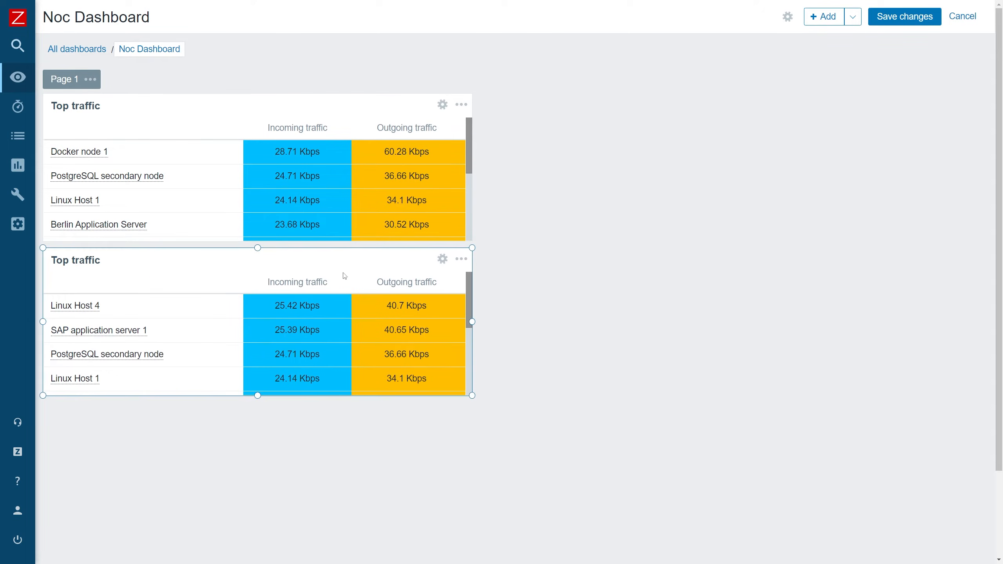
- Change the Incoming traffic column in the lower Top traffic widget to Bar display and apply it
click(442, 263)
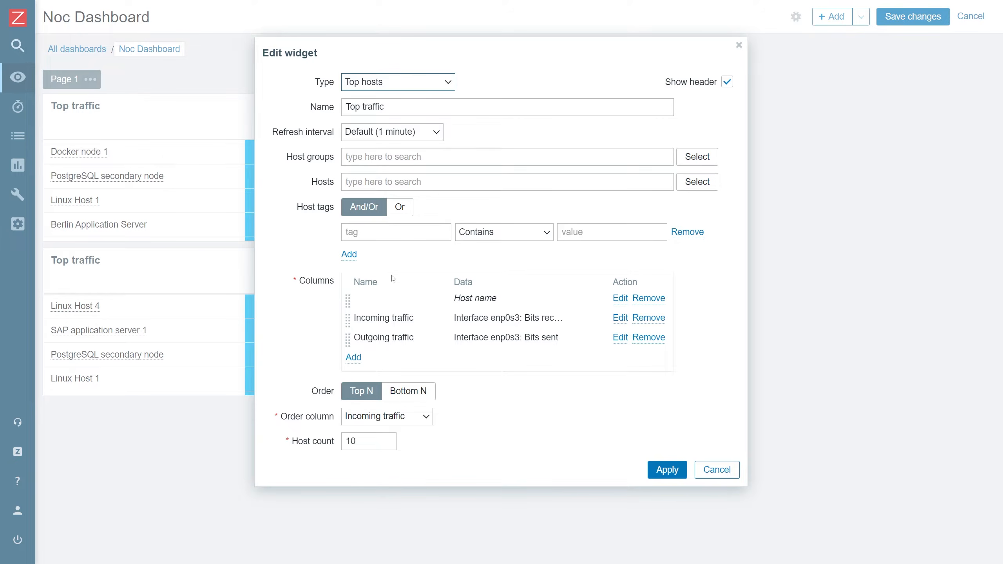
click(620, 318)
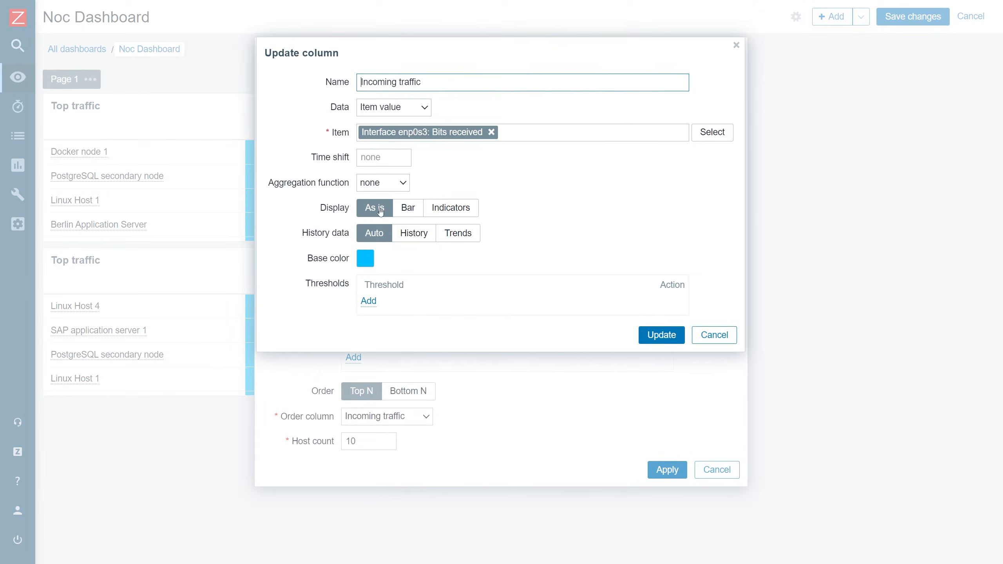
click(400, 214)
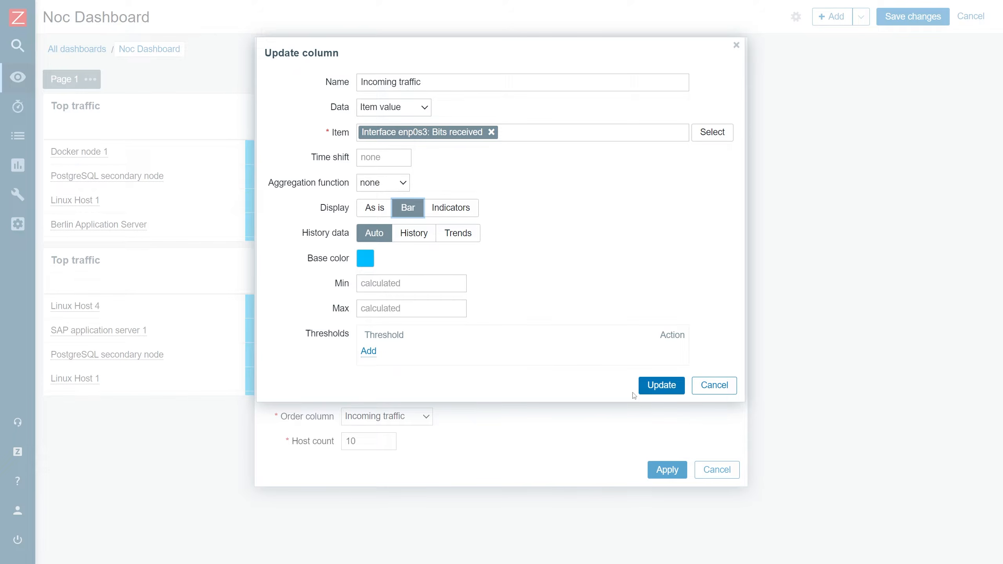
click(658, 388)
click(666, 469)
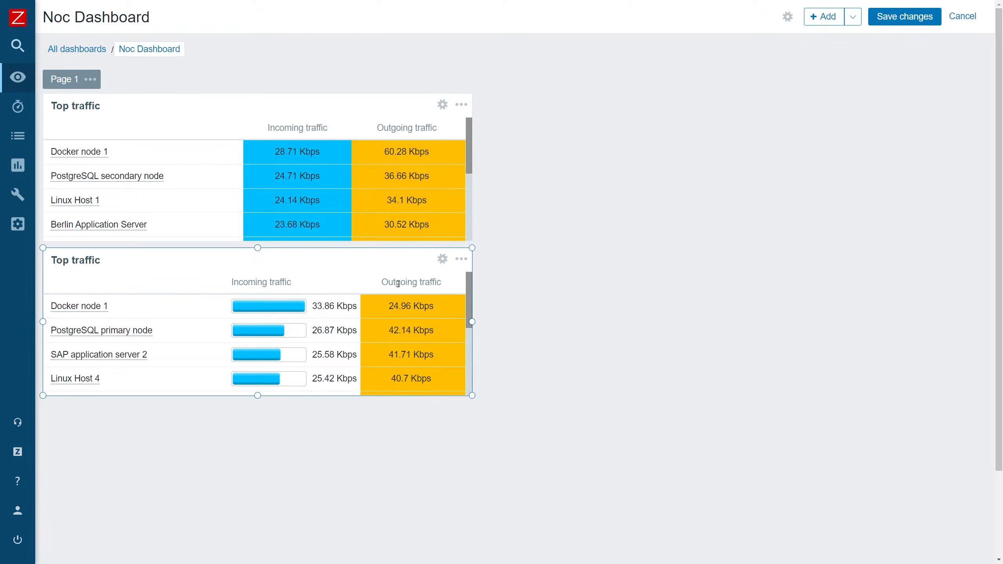
- Change the Outgoing traffic column in the lower Top traffic widget to Bar display and apply it
mouse_move(405, 381)
click(443, 260)
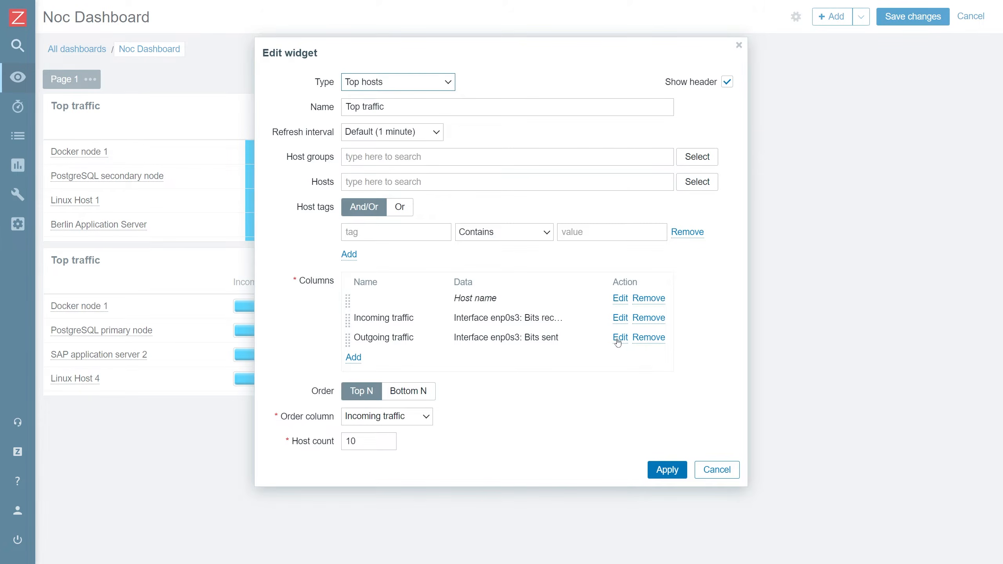
click(619, 338)
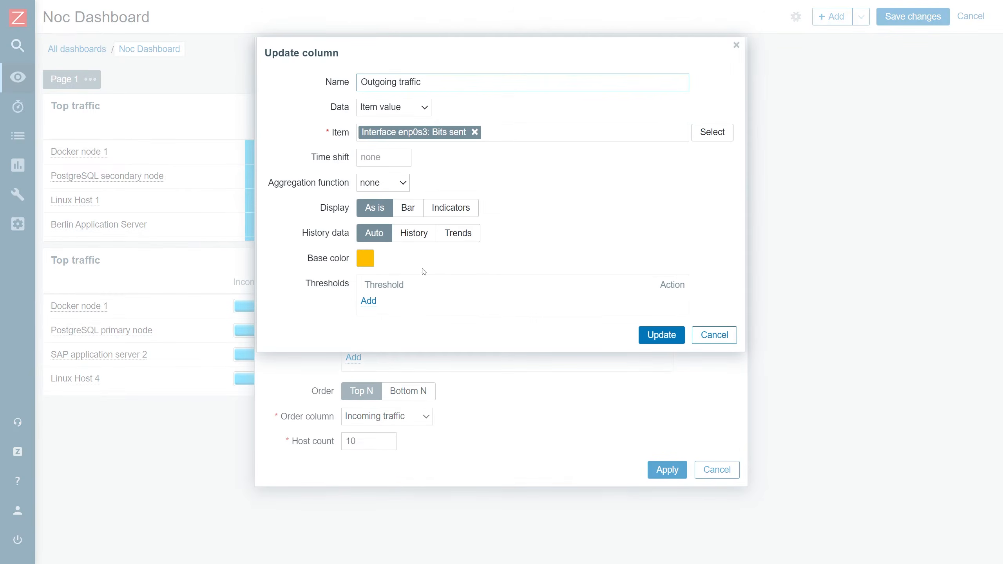
click(408, 213)
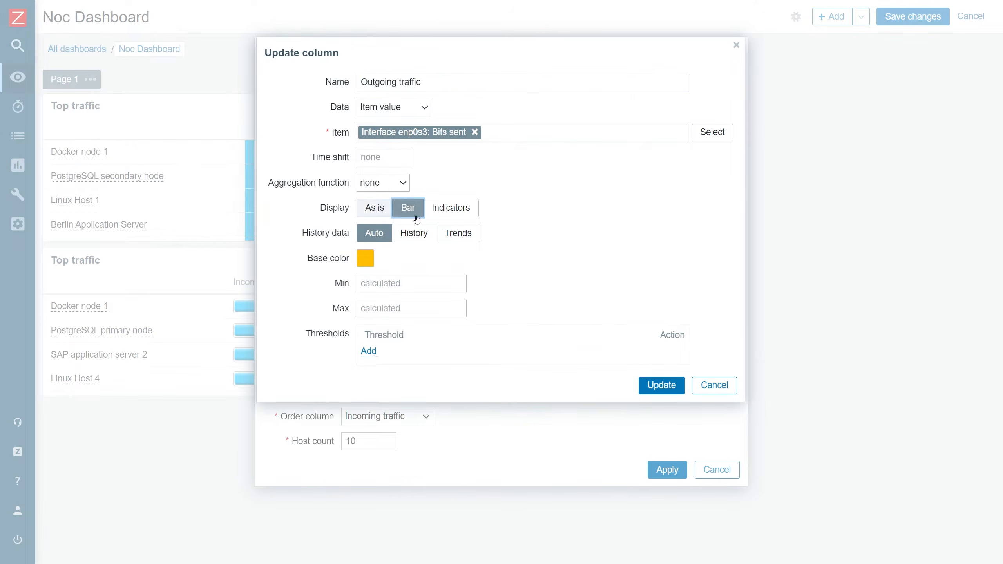
click(644, 392)
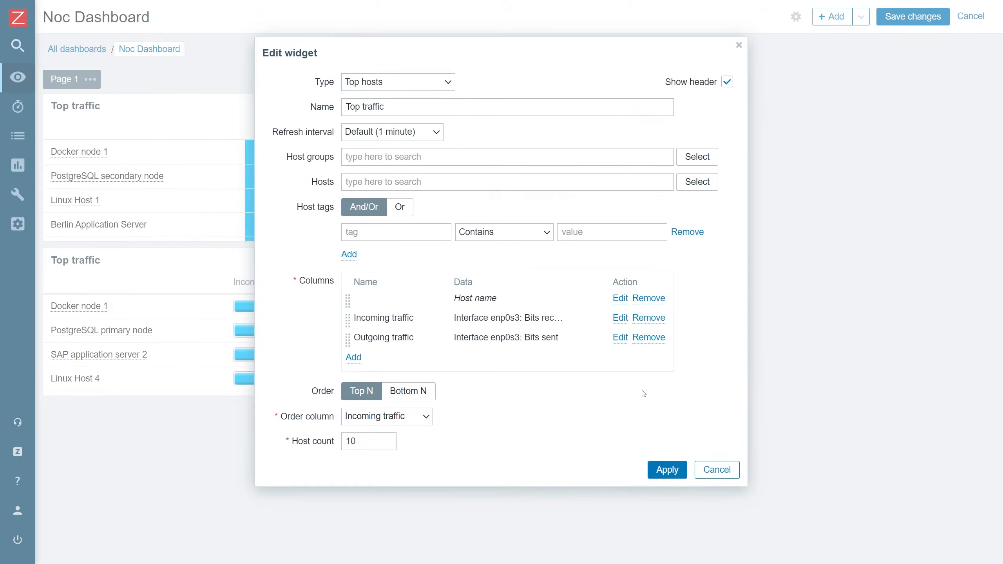
click(652, 470)
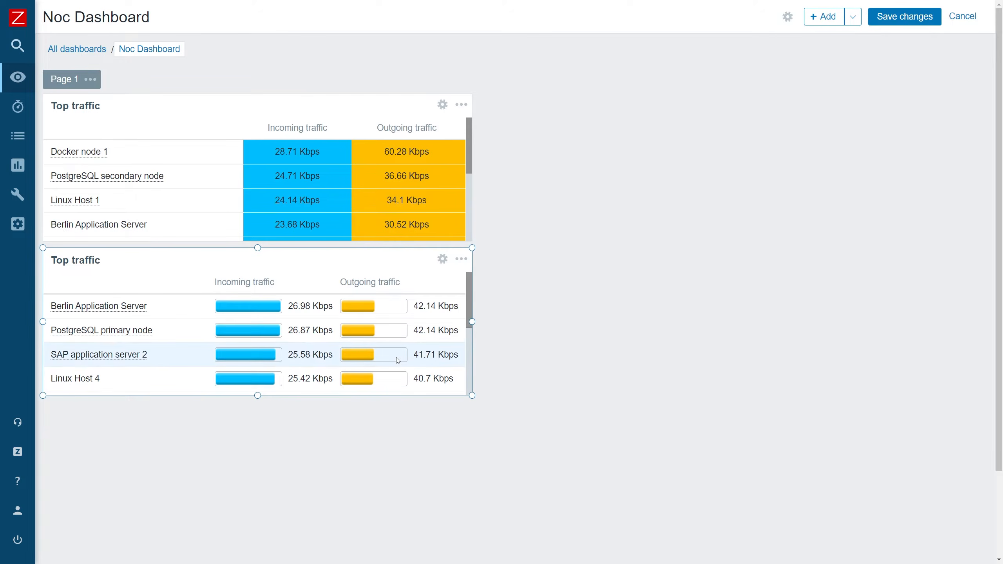
- Duplicate the Top traffic widget with bars and place the copy beside the first widget in the upper row
click(460, 261)
click(488, 292)
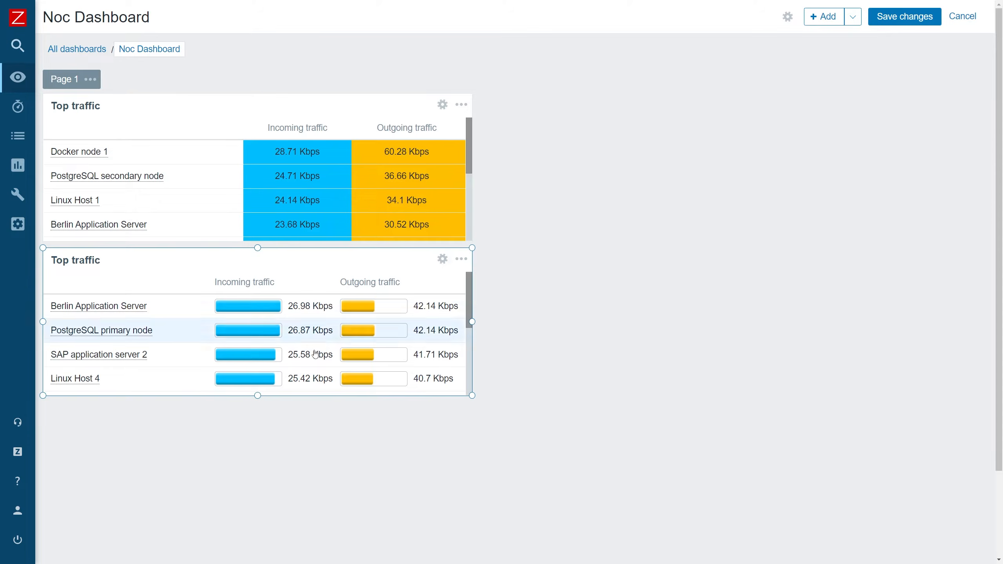
click(65, 424)
click(105, 464)
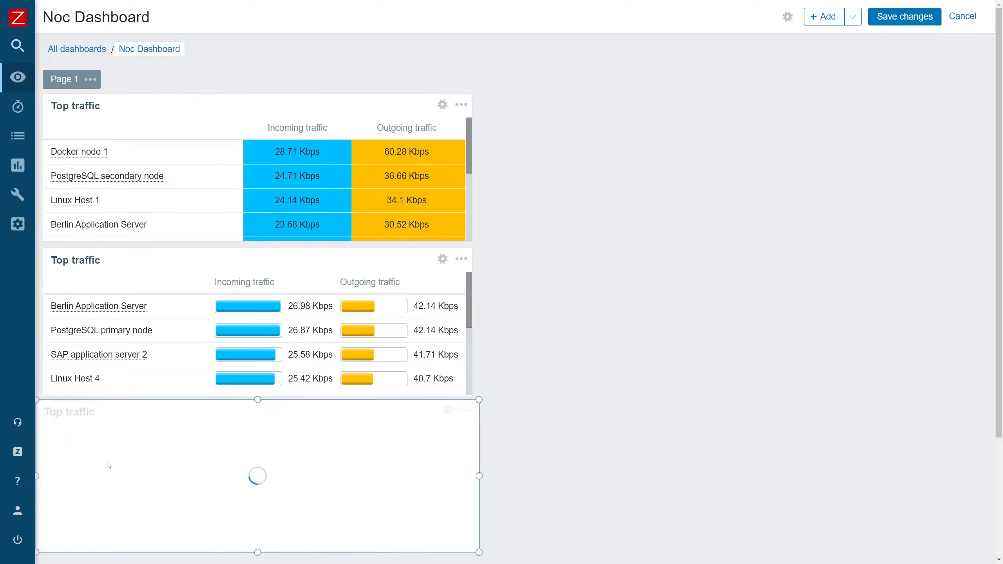
drag(170, 431, 607, 98)
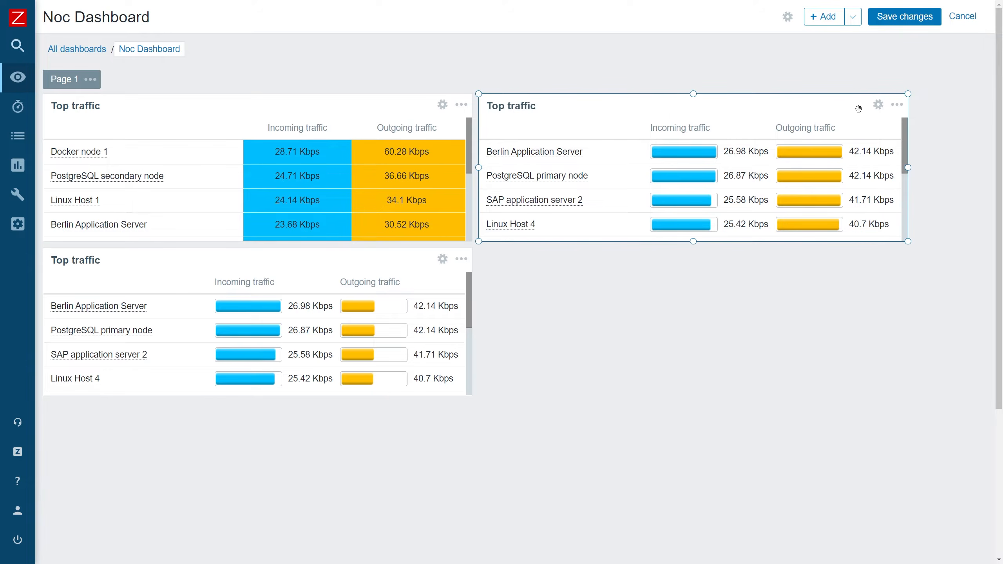
- Change the Incoming traffic column in the newly copied Top traffic widget to Indicators display
click(875, 113)
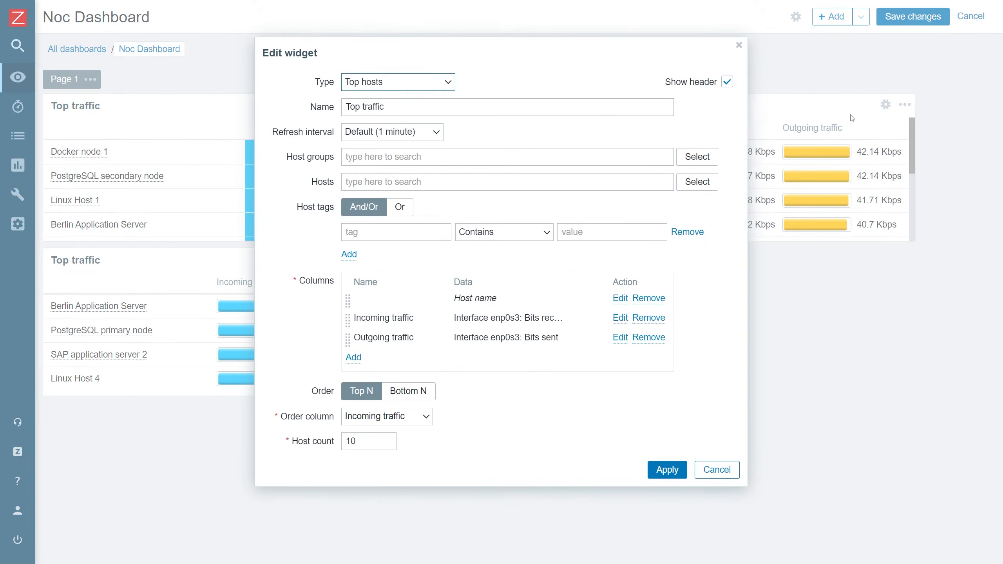
click(620, 319)
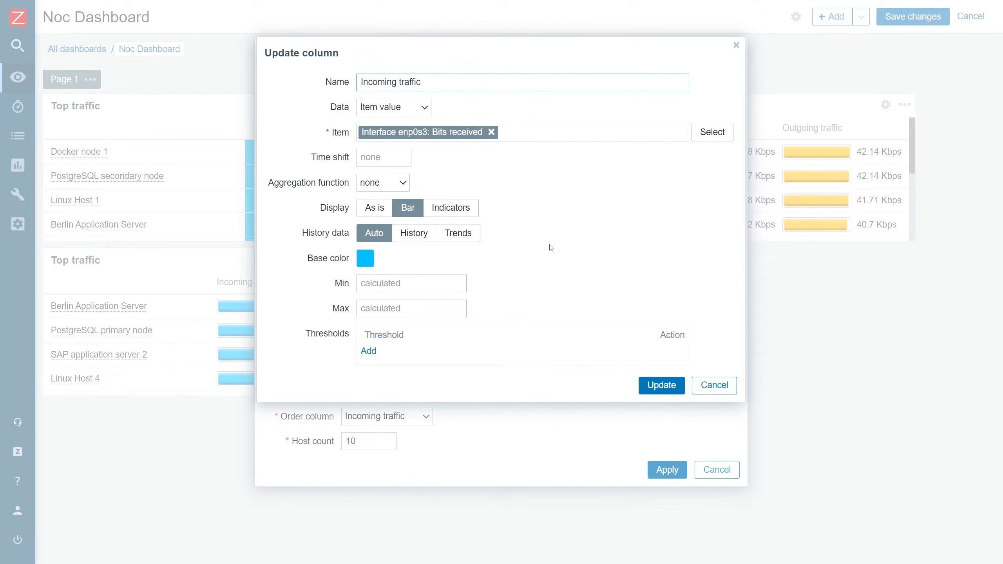
click(470, 217)
click(662, 386)
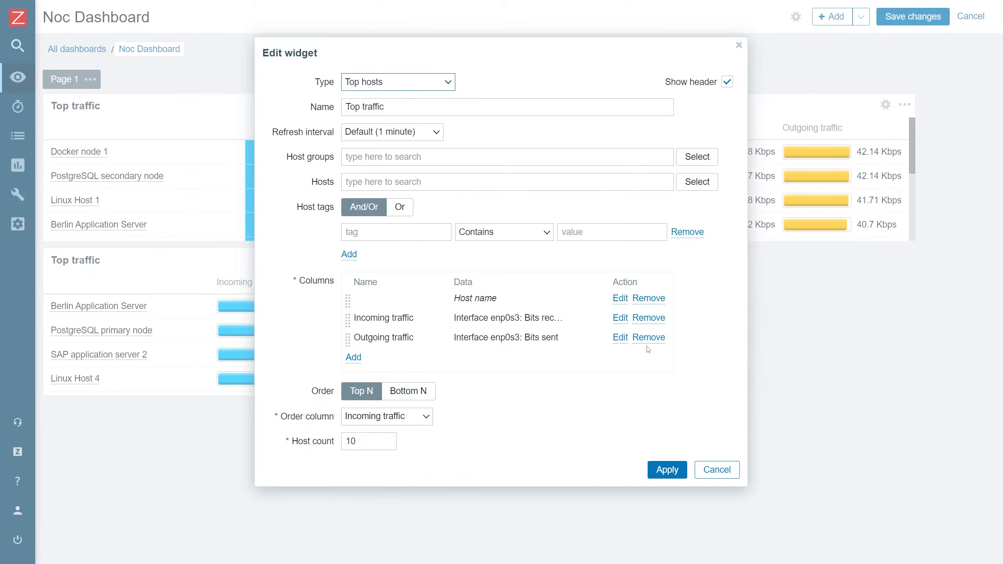
- Change the same widget's Outgoing traffic column to Indicators display and apply the widget changes
click(620, 339)
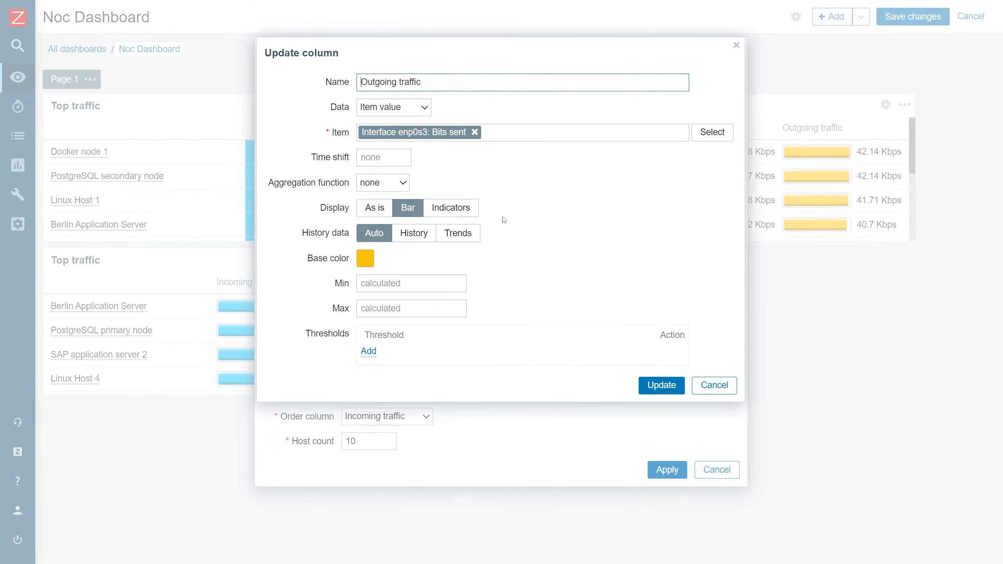
click(449, 209)
click(661, 385)
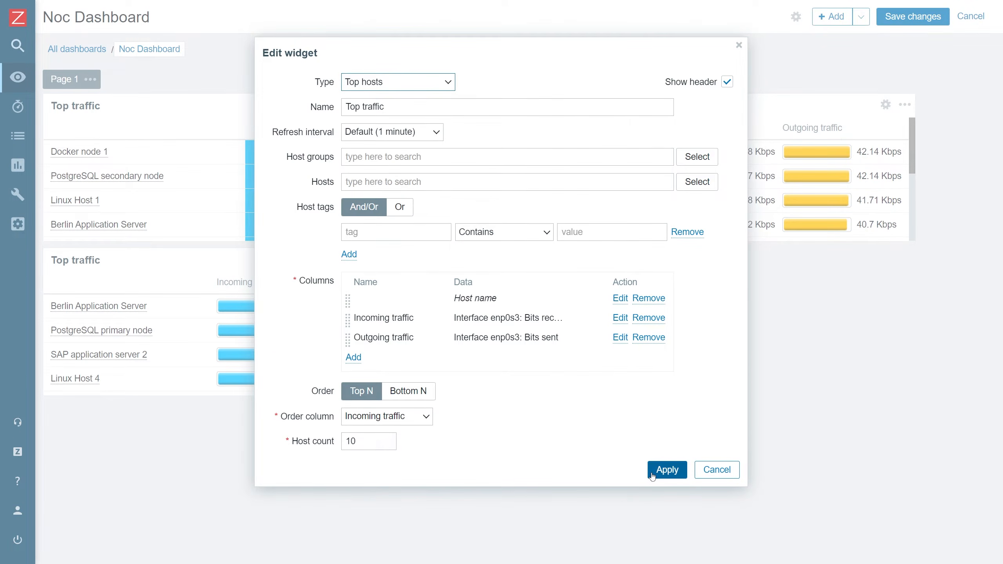
click(667, 470)
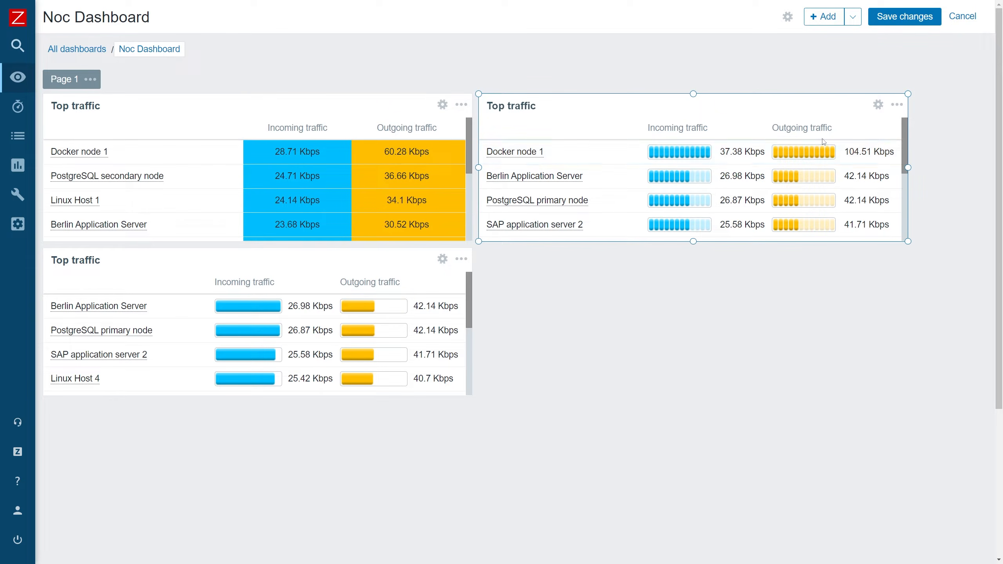
- Set the Incoming traffic column's minimum to 0 and maximum to 10M in the indicators Top traffic widget and apply the change
click(877, 105)
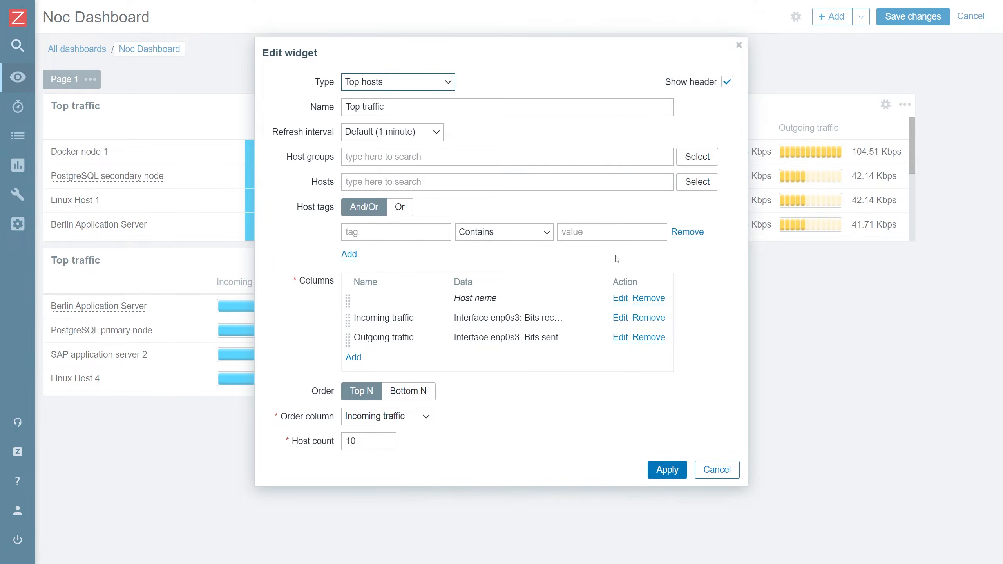
click(616, 322)
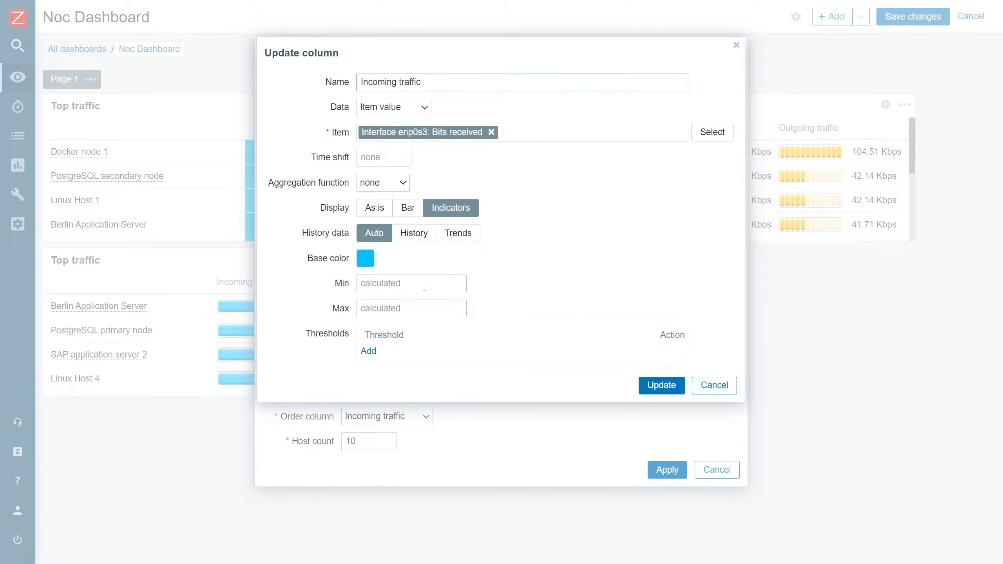
click(424, 287)
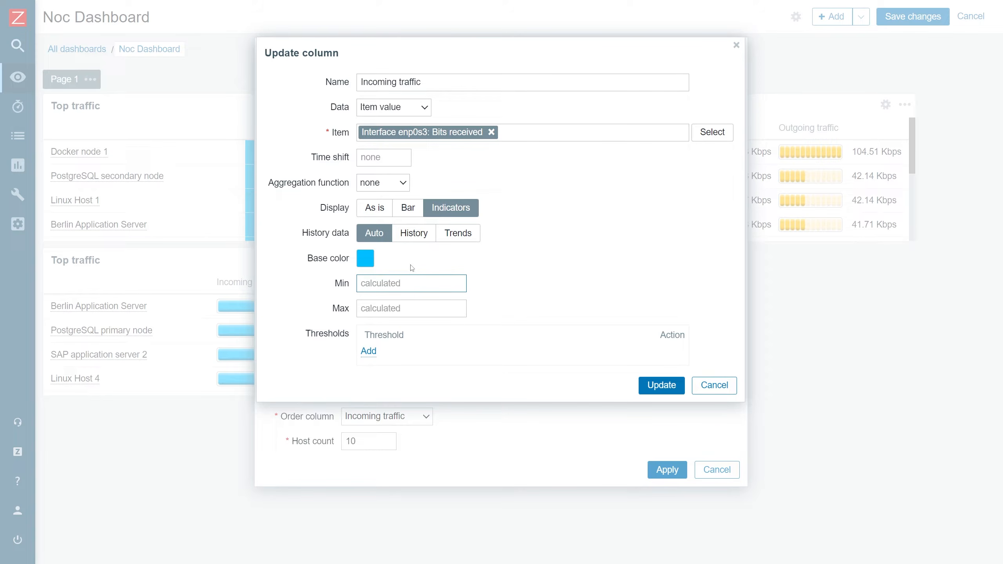
text(0)
text(1)
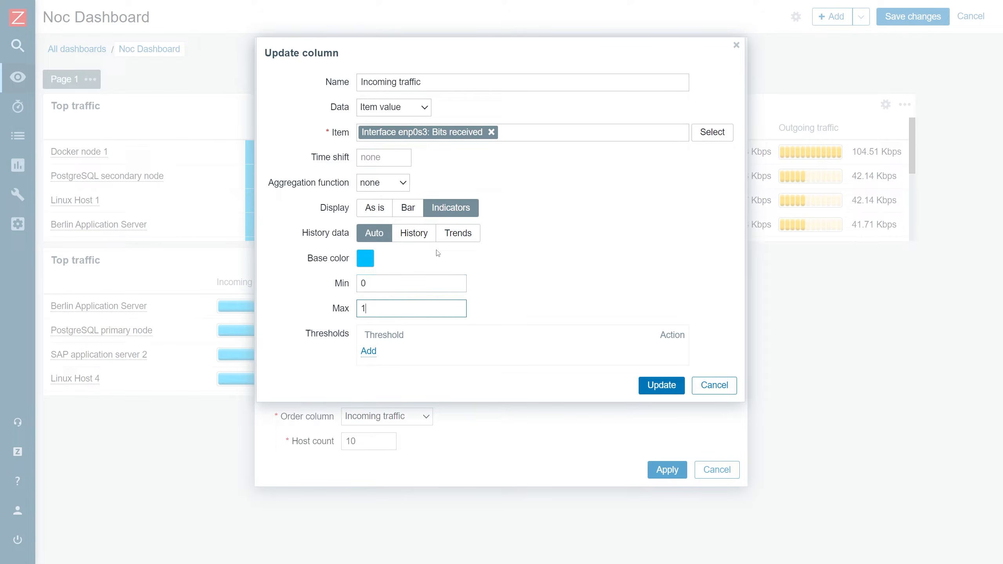
text(0M)
click(645, 389)
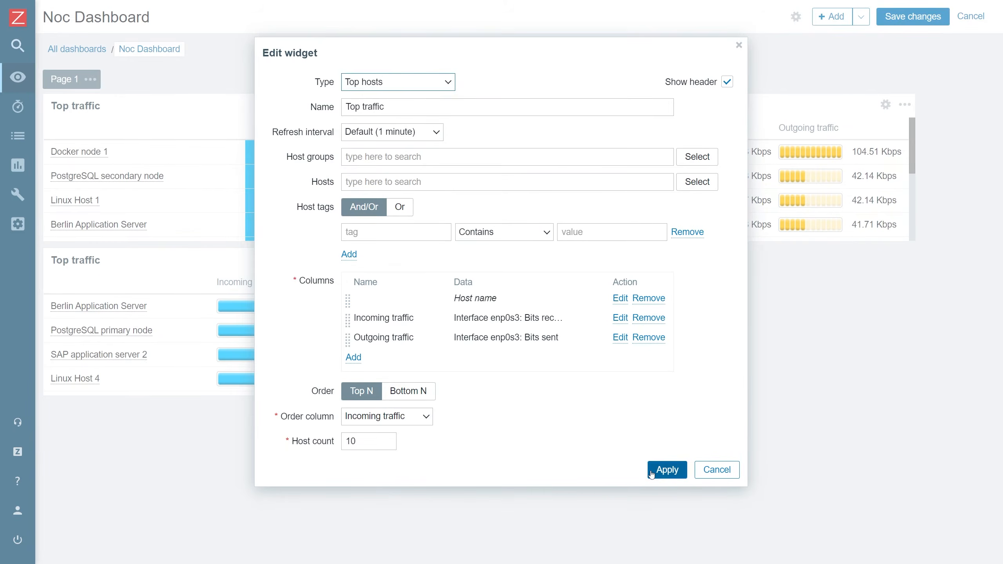
click(650, 470)
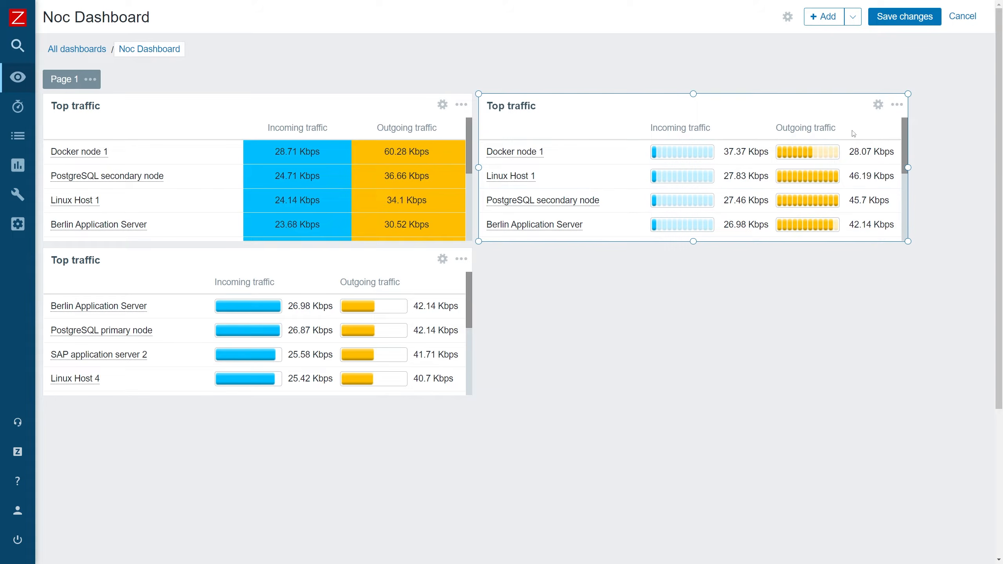
- Set the Outgoing traffic column's minimum to 0 and maximum to 10M in the same indicators widget and apply the change
click(877, 107)
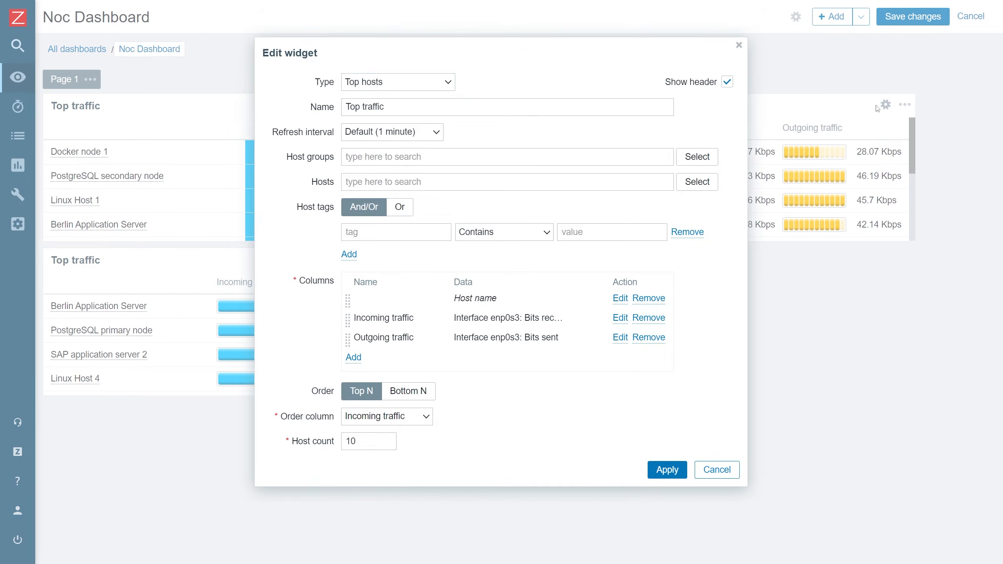
click(614, 339)
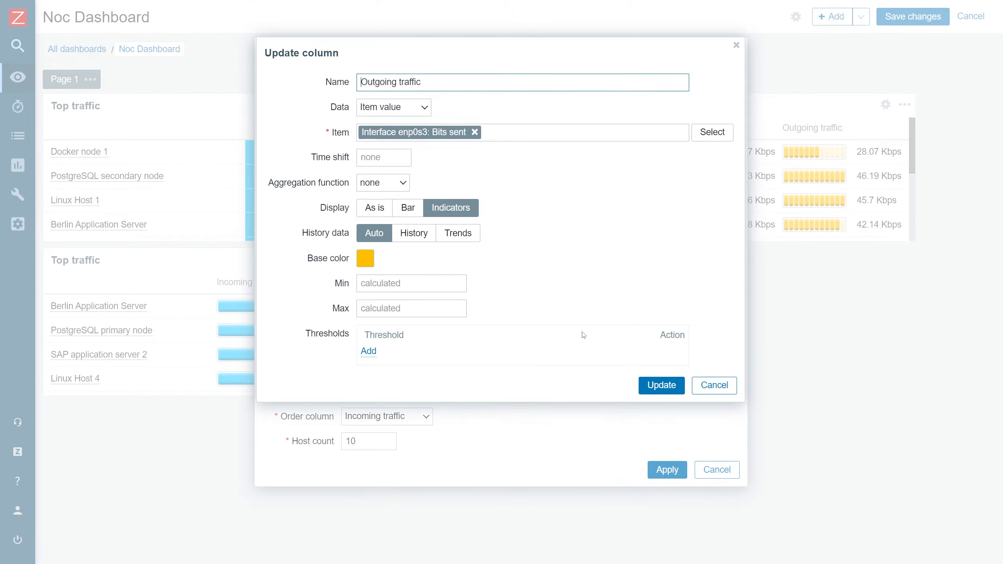
click(410, 285)
text(0)
key(Tab)
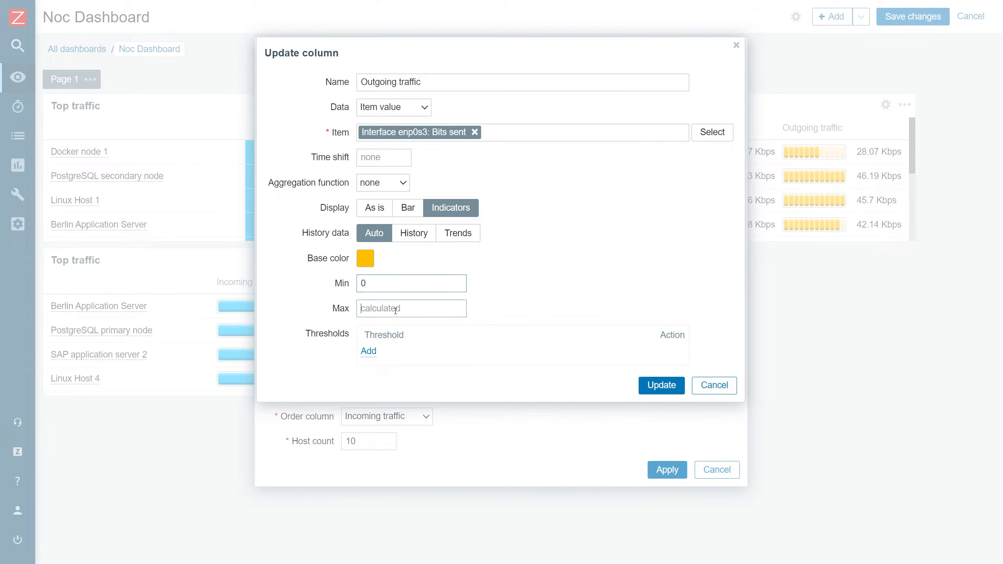
text(10M)
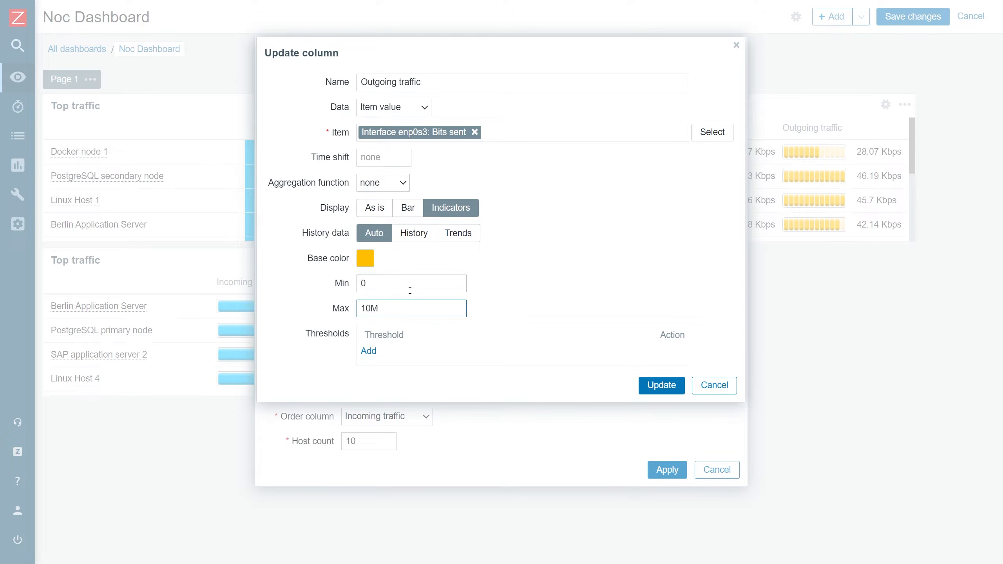
click(661, 385)
click(667, 470)
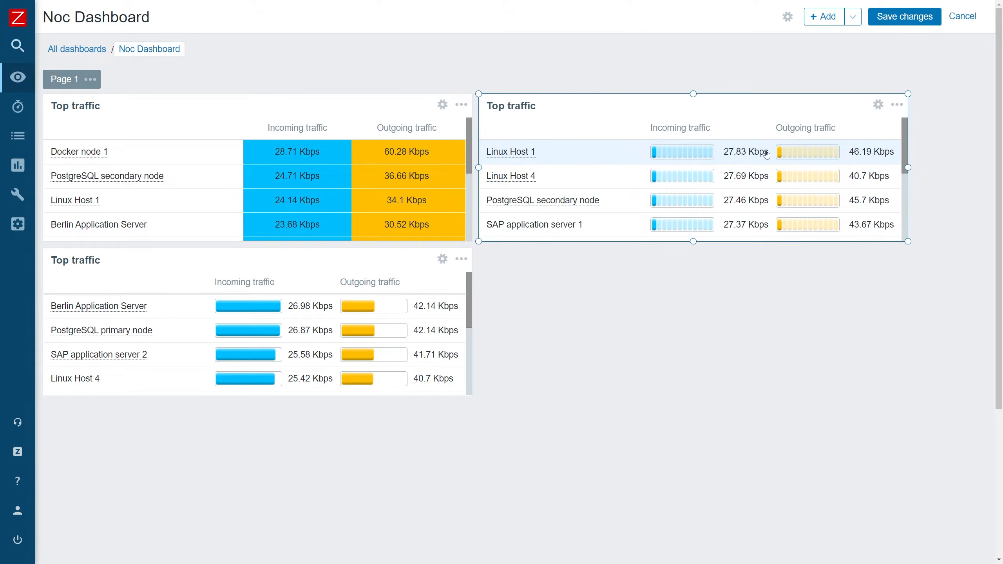
- Add an orange 2M threshold to the Incoming traffic column of the indicators Top traffic widget and update the column
click(875, 113)
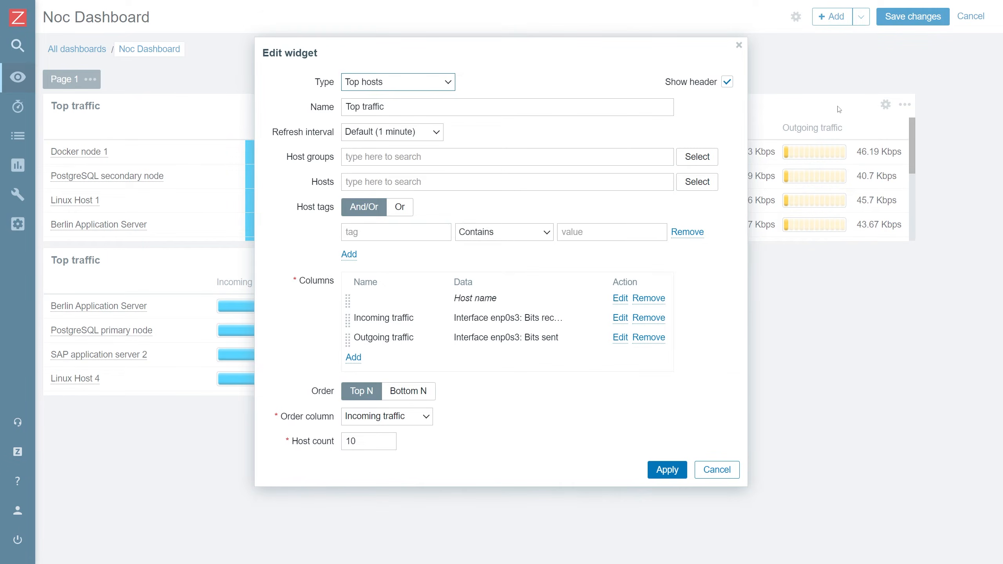
click(619, 319)
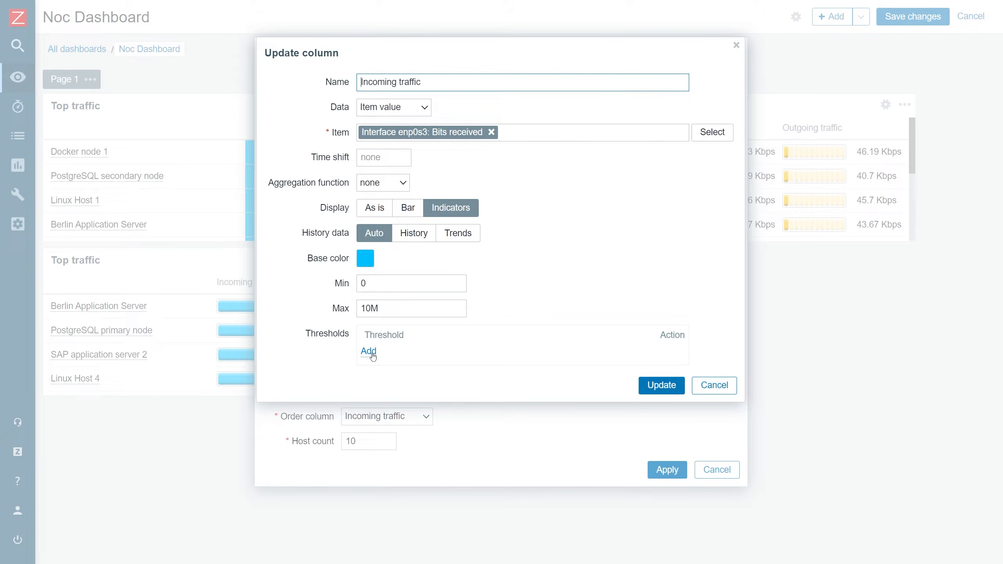
click(369, 351)
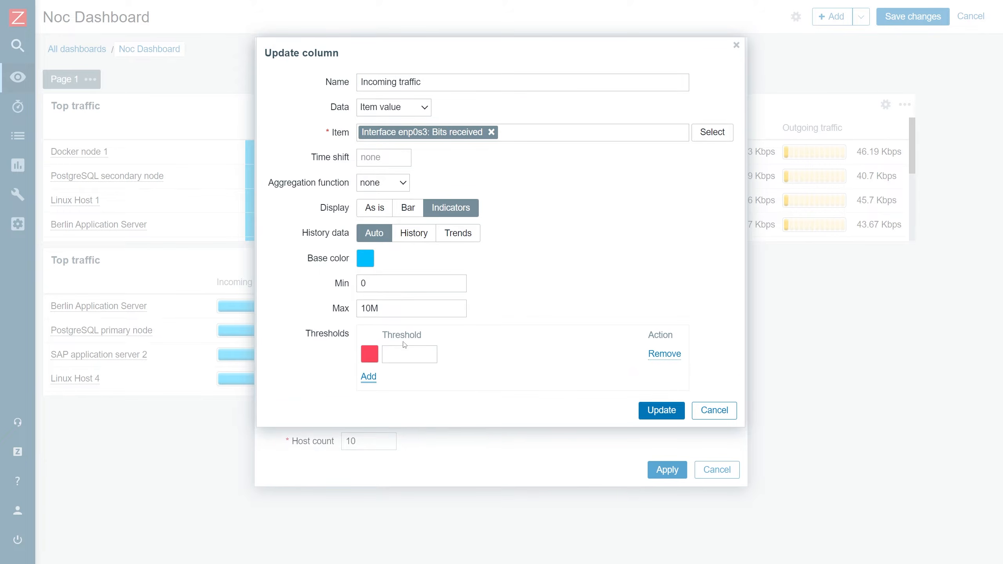
click(406, 348)
text(2M)
drag(427, 80, 356, 84)
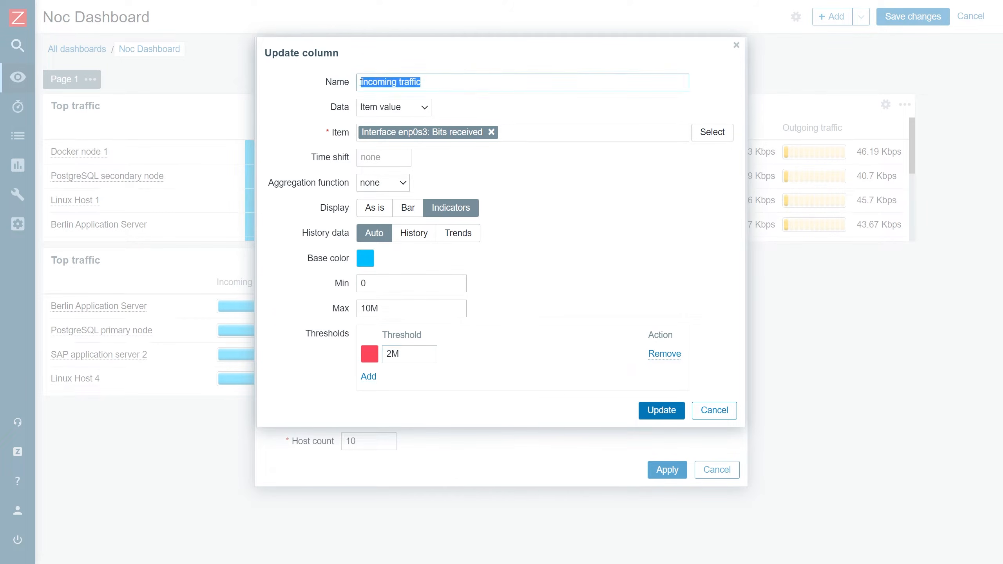
click(482, 317)
click(373, 360)
click(374, 361)
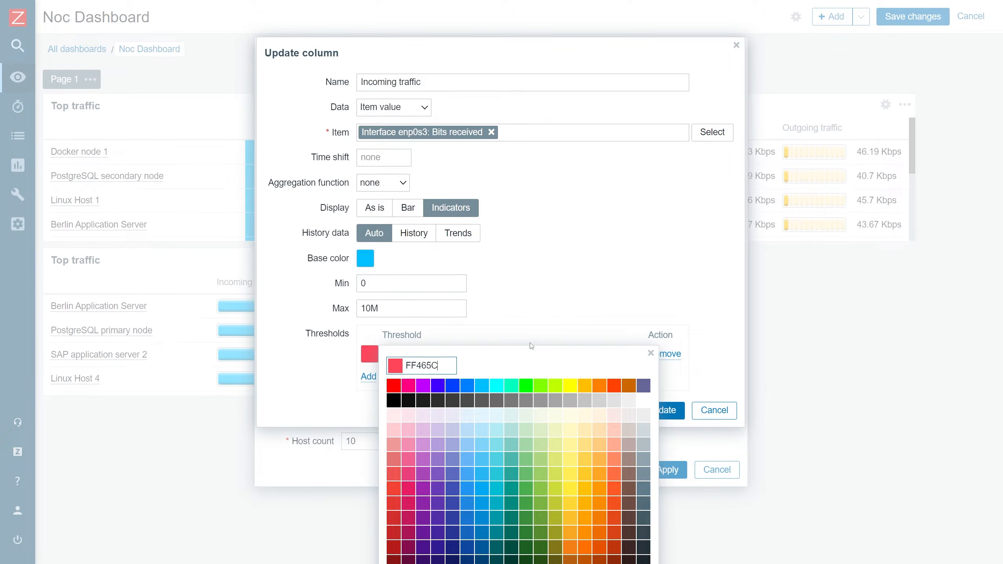
click(600, 387)
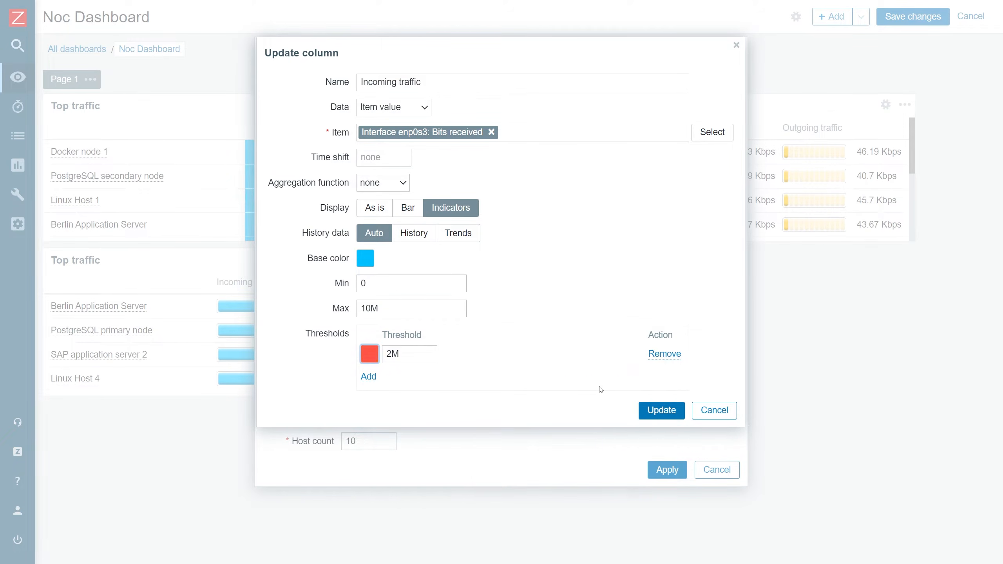
click(665, 413)
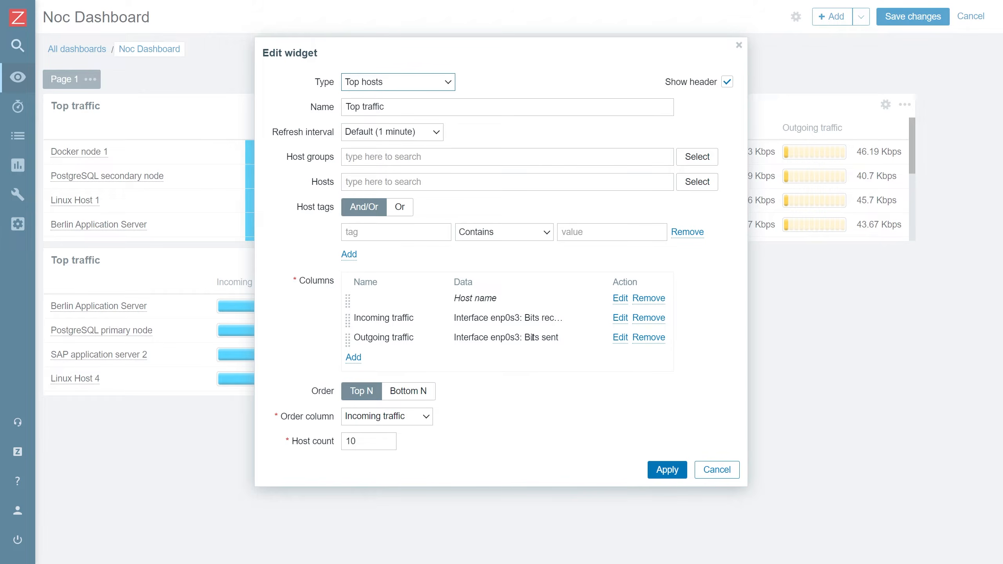
- Add an orange 2M threshold to the same widget's Outgoing traffic column and apply the widget changes
click(620, 338)
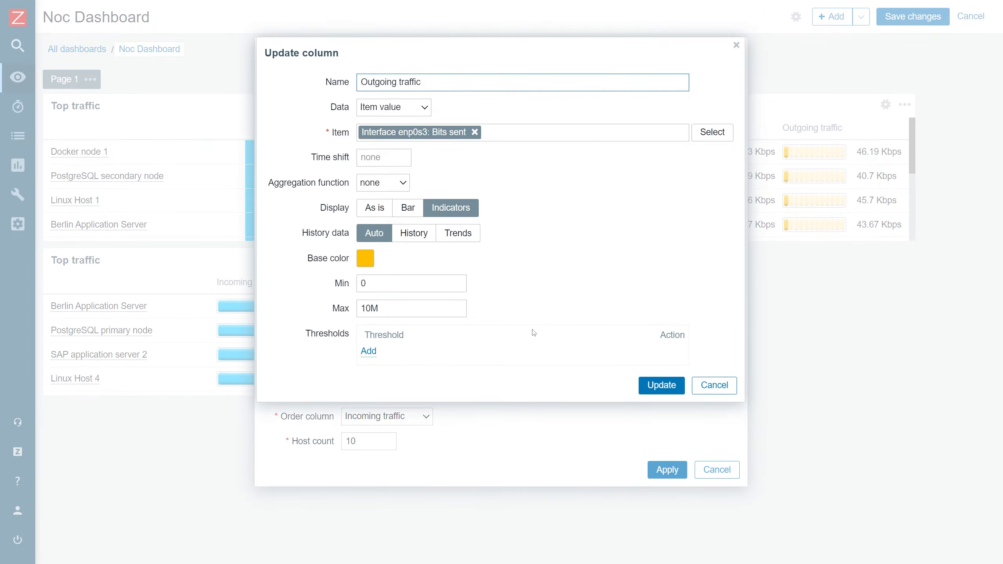
click(368, 350)
click(369, 354)
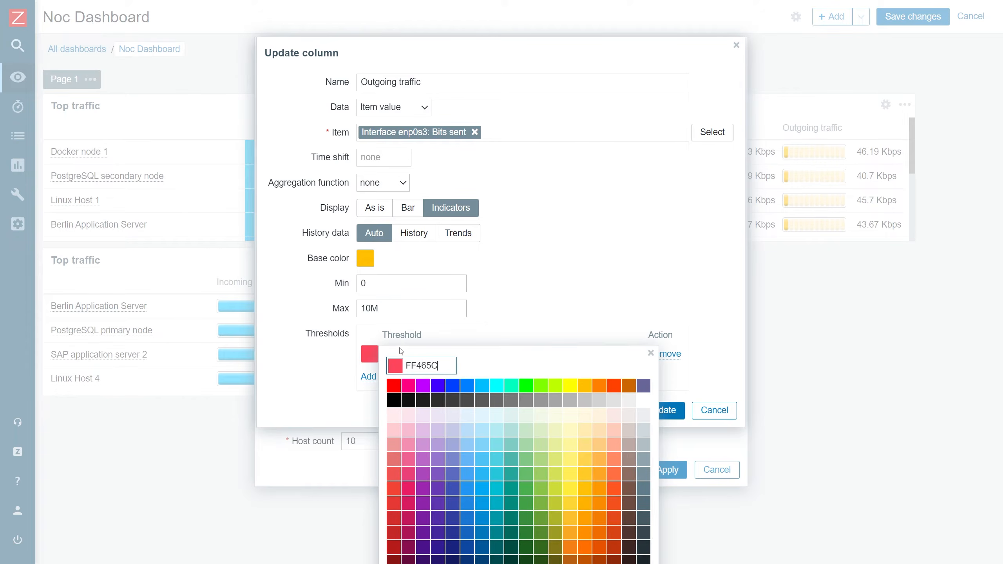
click(600, 386)
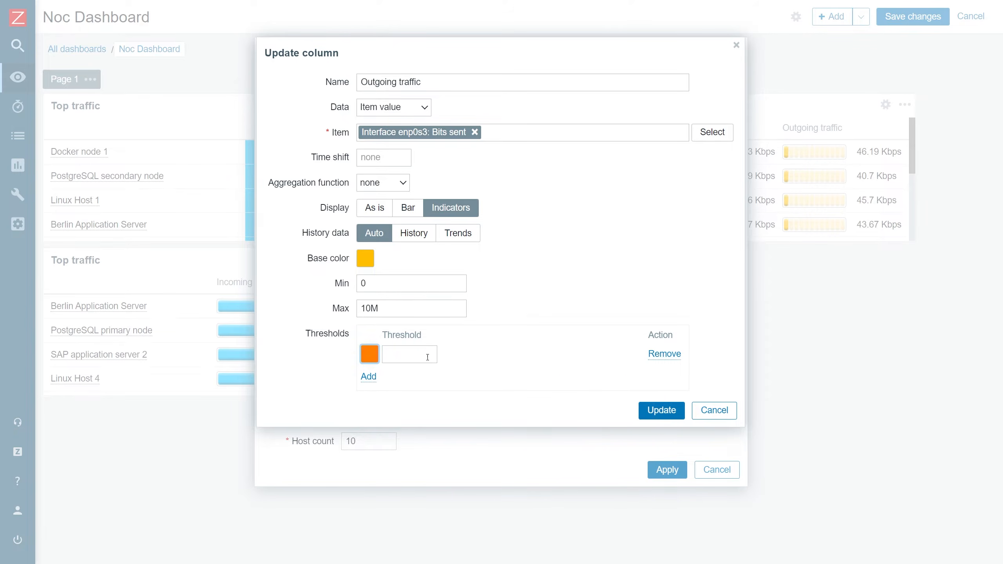
text(M)
click(655, 416)
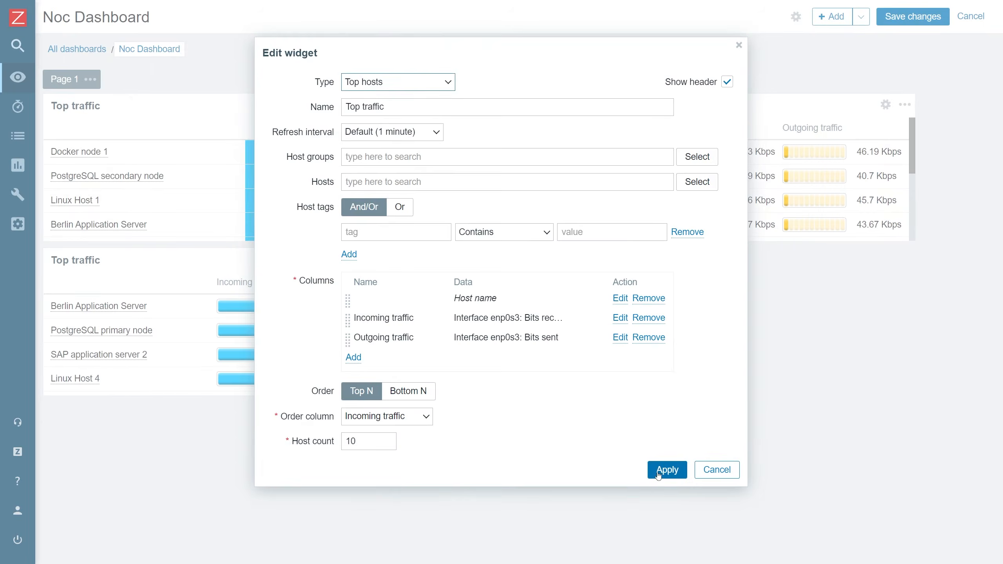
click(652, 476)
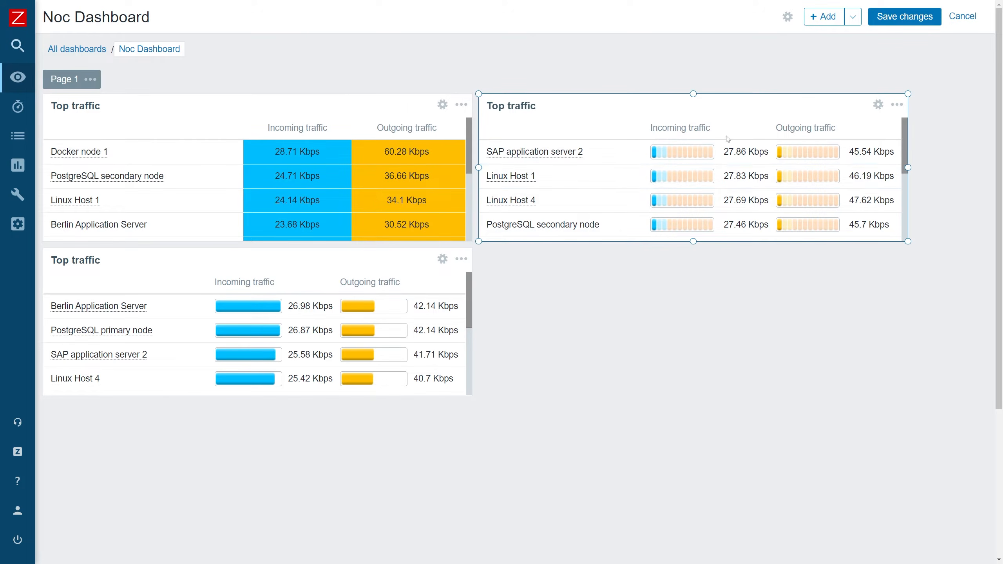
- Add a second threshold of 5M in the default red to the indicators widget's Incoming traffic column
click(878, 105)
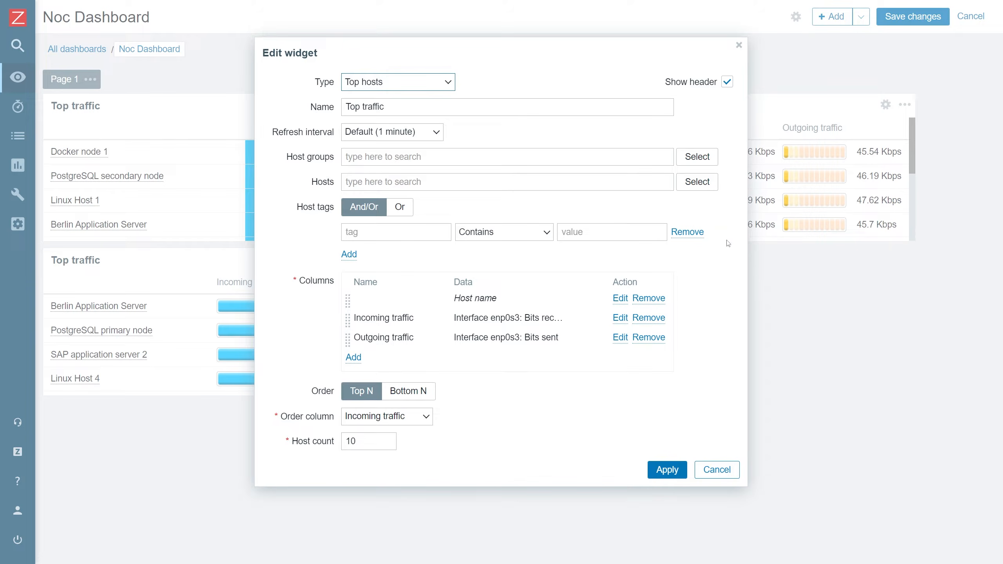
click(620, 319)
click(370, 378)
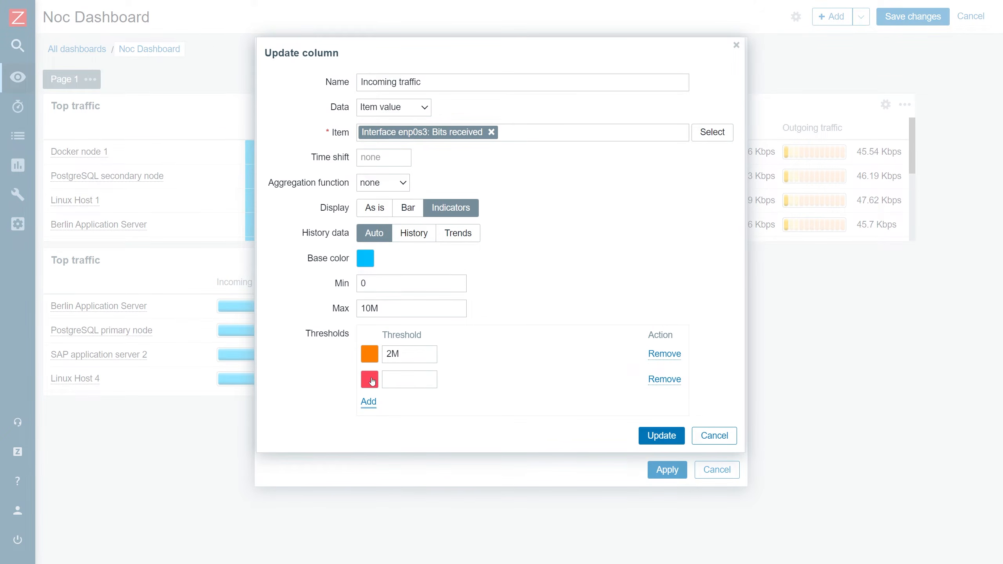
click(392, 379)
text(5M)
click(652, 436)
- Add a second threshold of 5M in the default red to the Outgoing traffic column and apply the widget changes
click(620, 337)
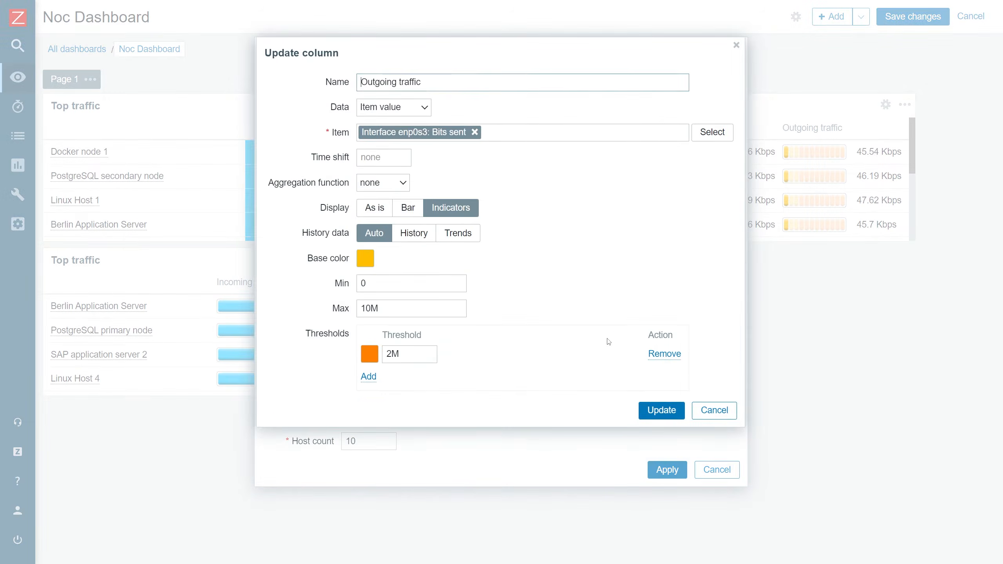
click(403, 383)
text(5)
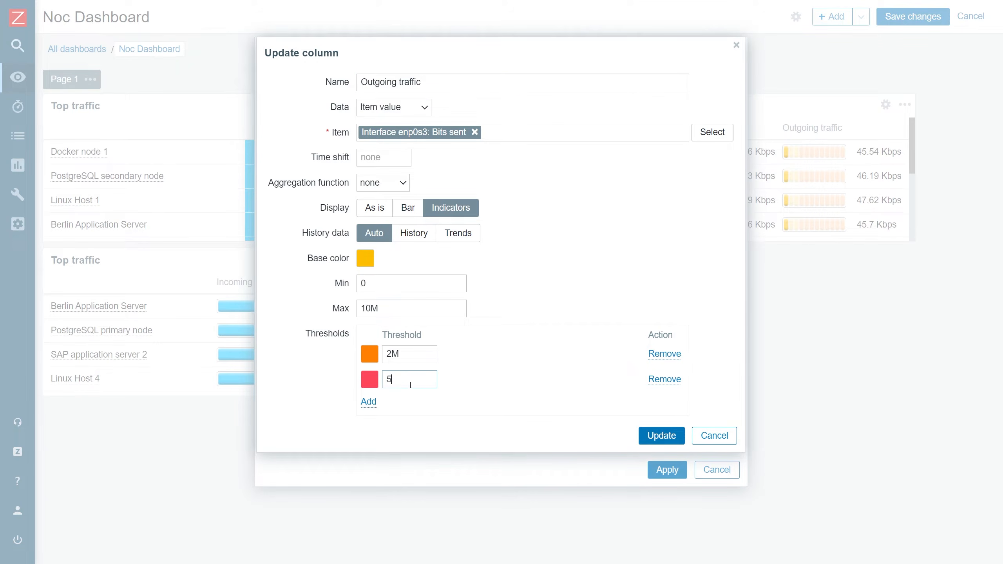
text(M)
click(651, 435)
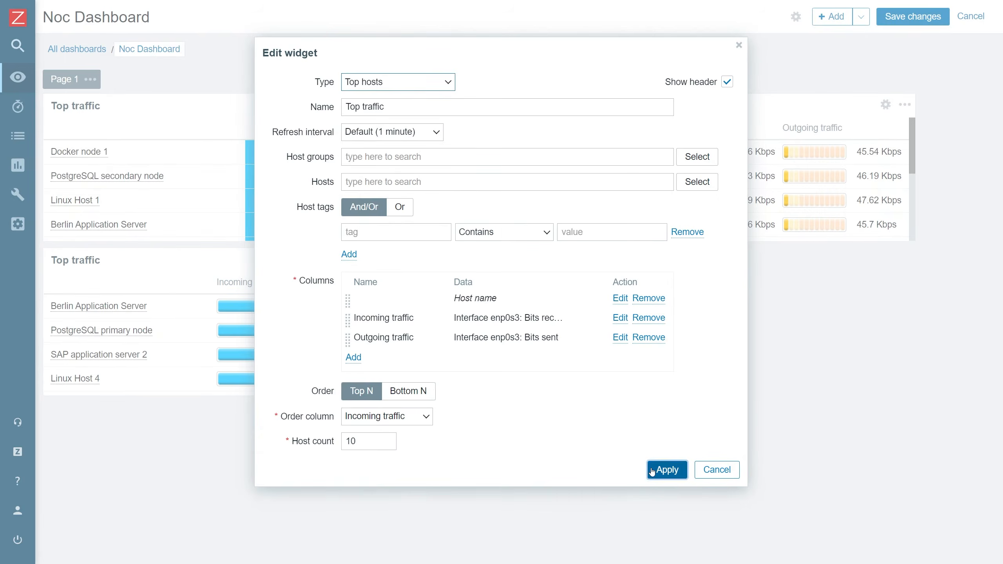
click(651, 471)
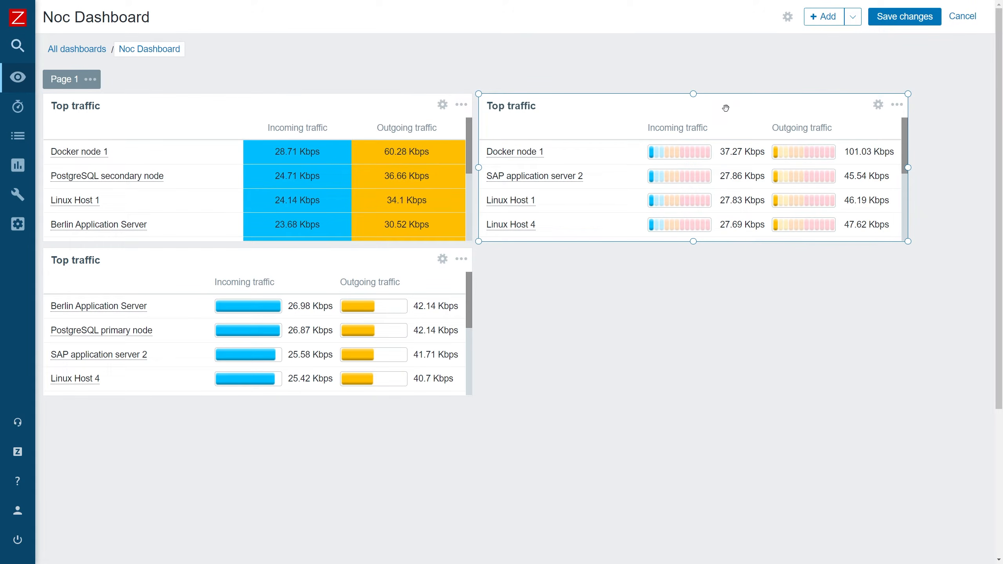
- Move the indicators Top traffic widget below the bars one and start an Item value widget in the space beside the first Top traffic widget
drag(726, 108, 289, 417)
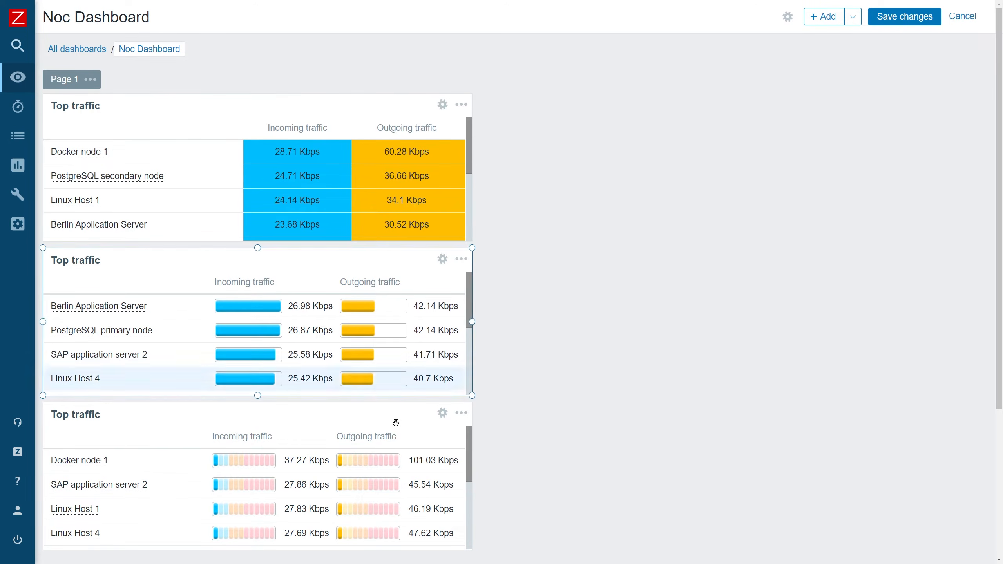
mouse_move(519, 134)
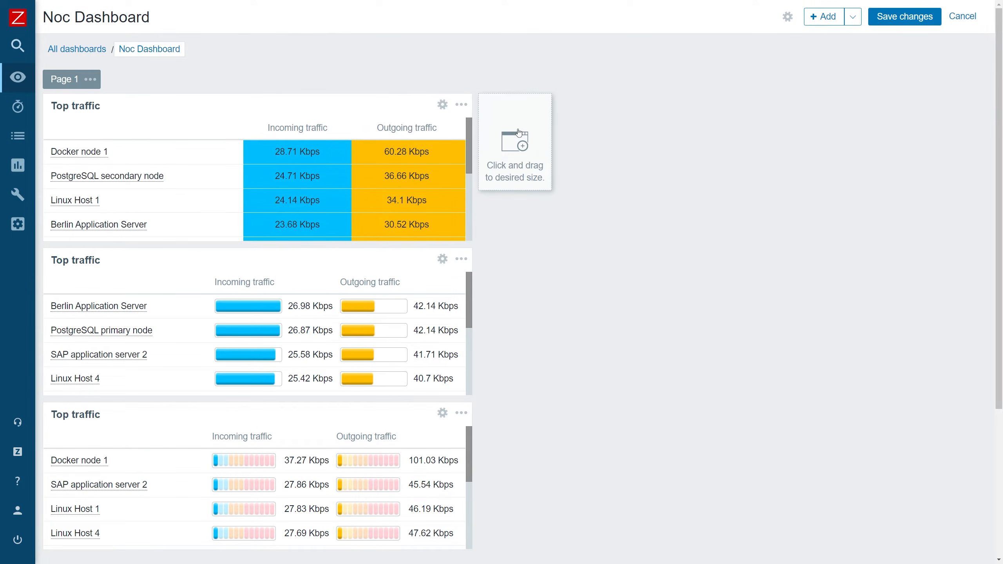
click(520, 134)
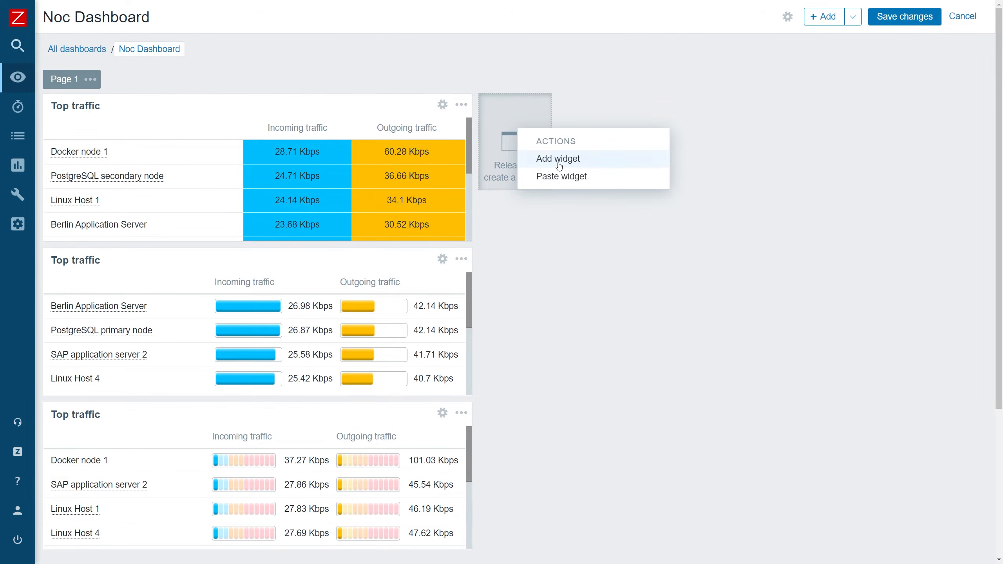
click(560, 159)
click(449, 84)
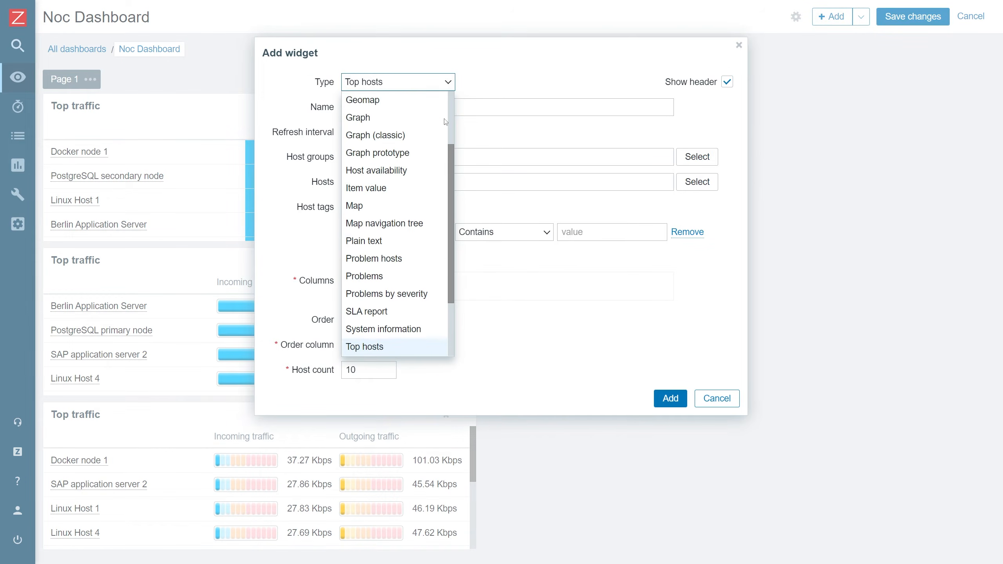
click(403, 194)
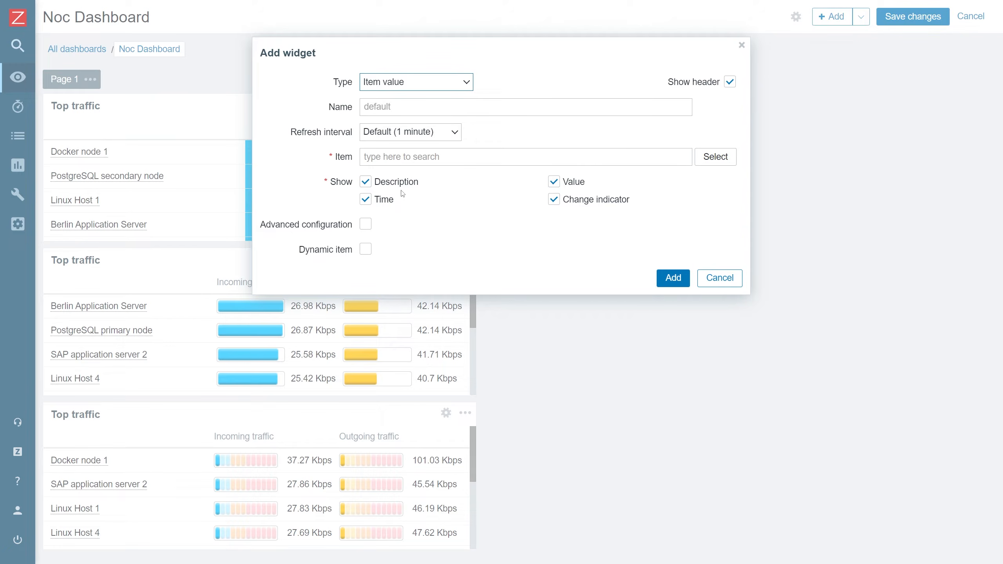
- Add the widget as "Used space on /" with the Apache Web server item "/: Used space", and widen it on the dashboard
click(482, 114)
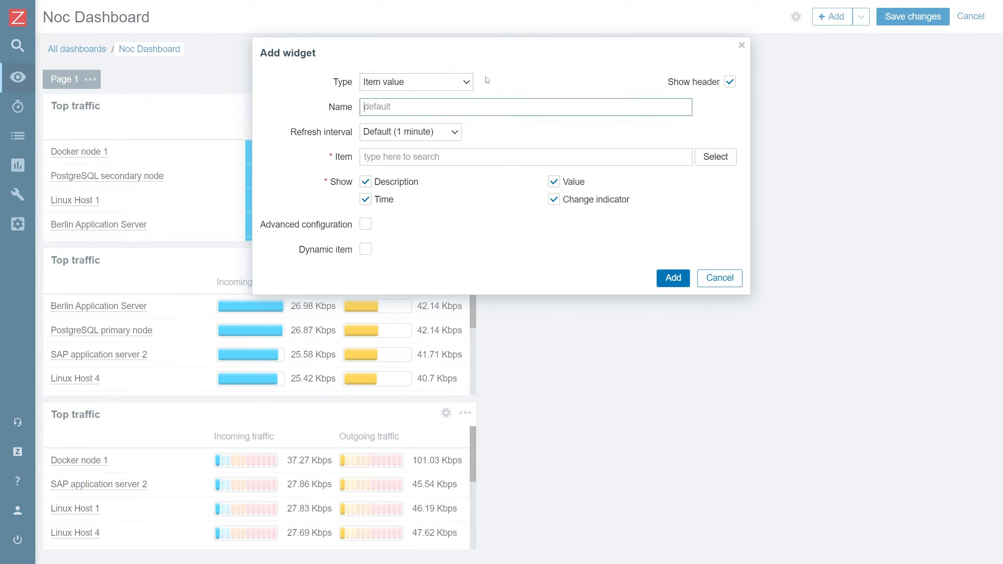
text(Used space on /)
click(717, 161)
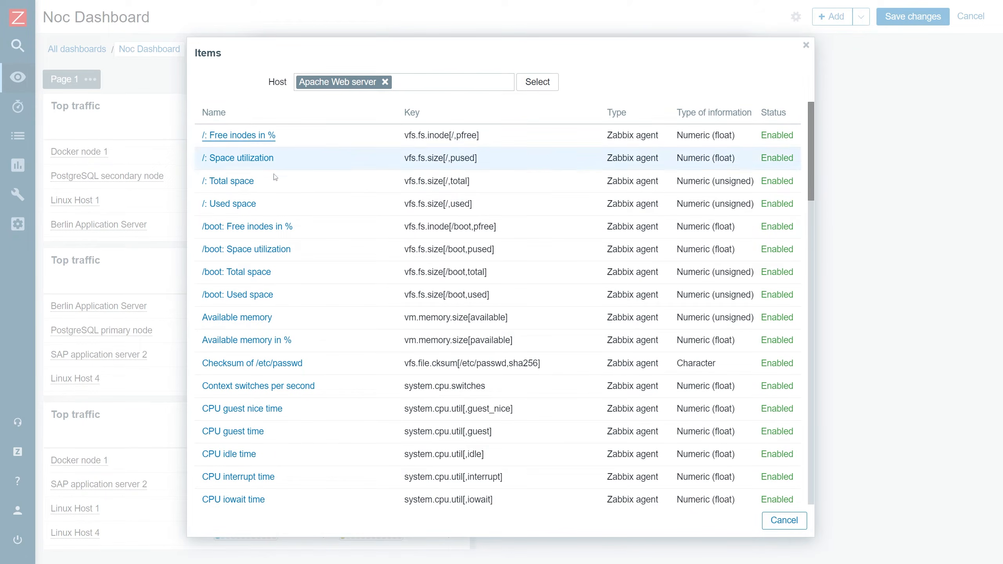
click(244, 204)
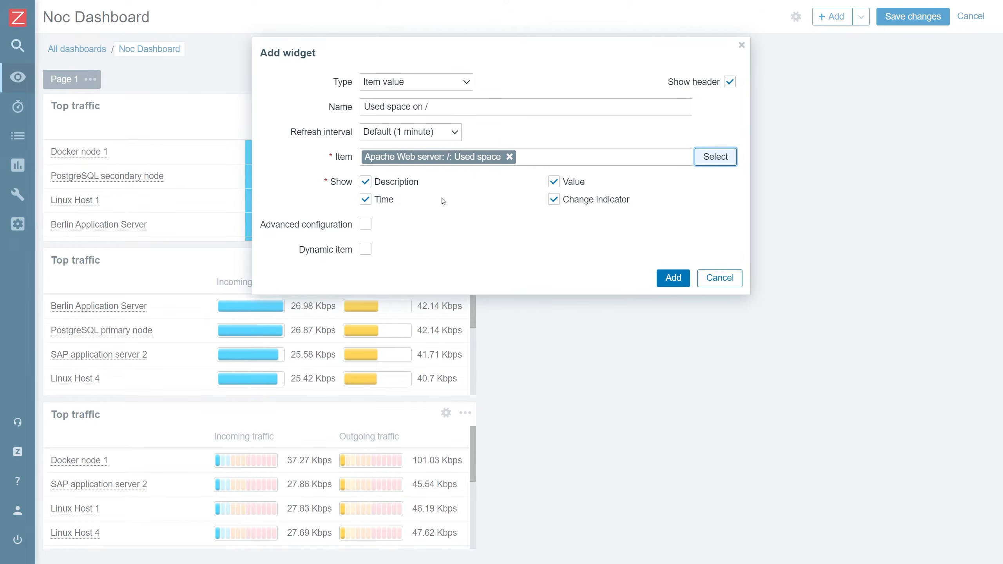
click(659, 281)
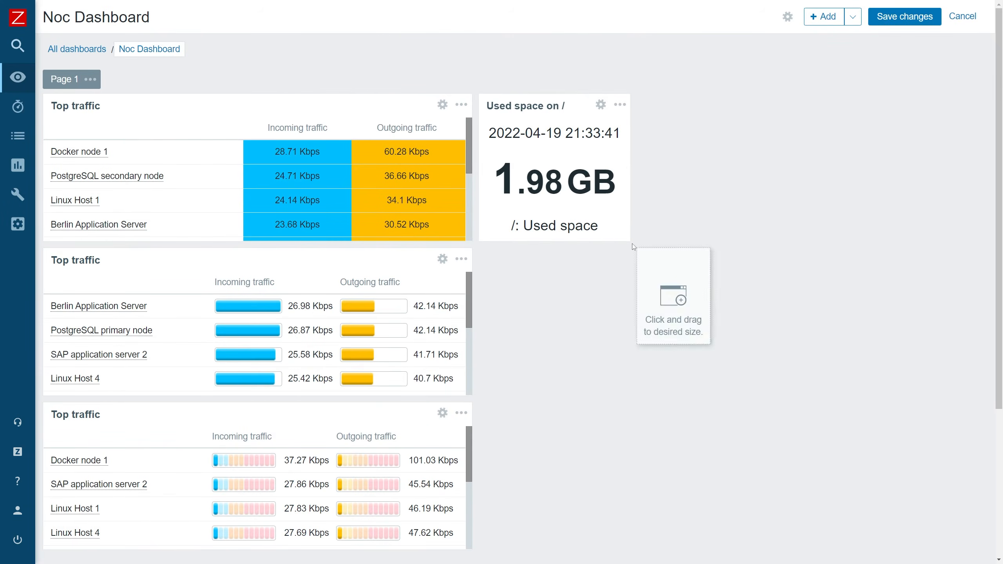
drag(632, 253, 868, 242)
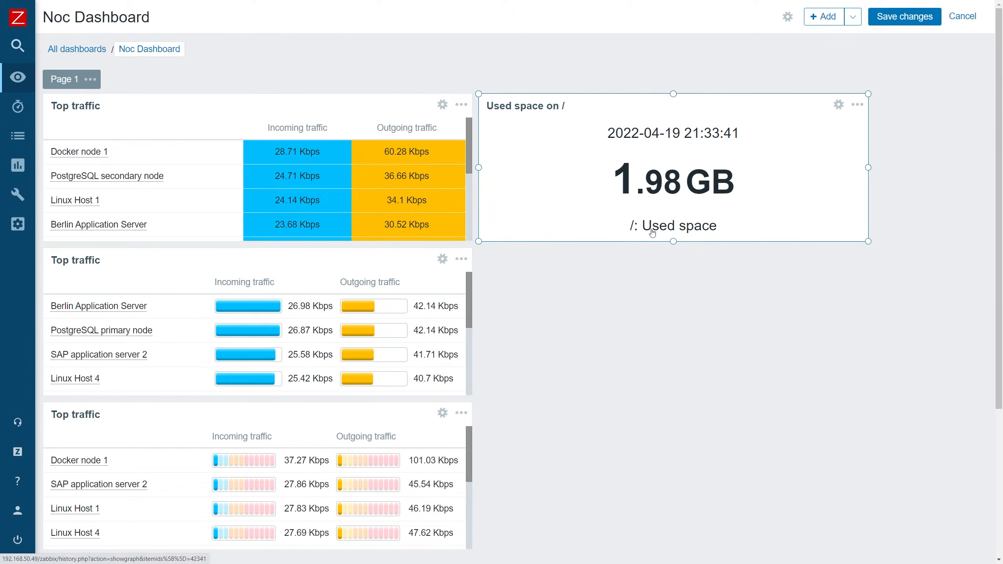
- Hide the time in the "Used space on /" widget and apply the change
click(838, 104)
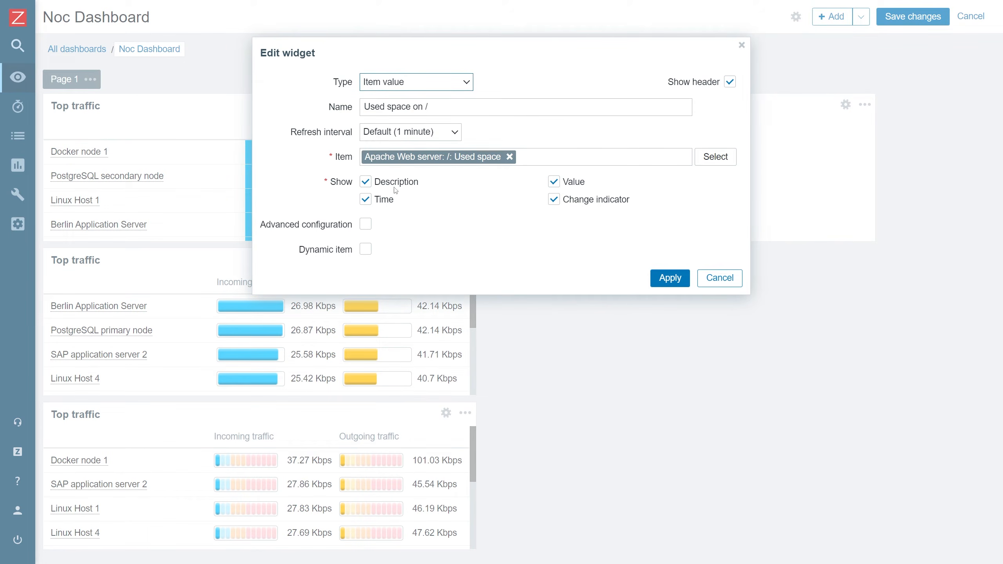
click(386, 200)
click(654, 283)
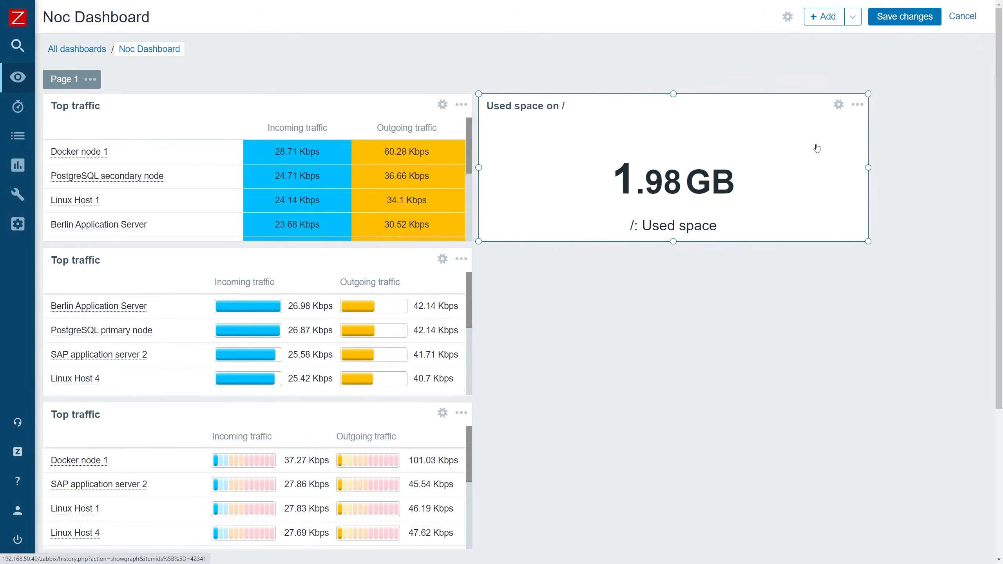
- Show the time in the "Used space on /" widget again and apply the change
click(839, 105)
click(391, 199)
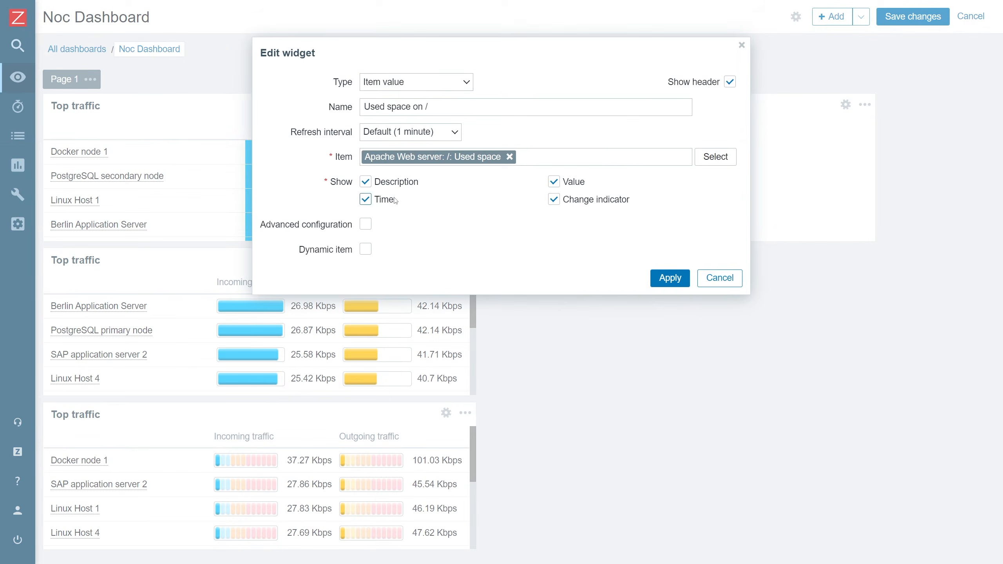
click(674, 285)
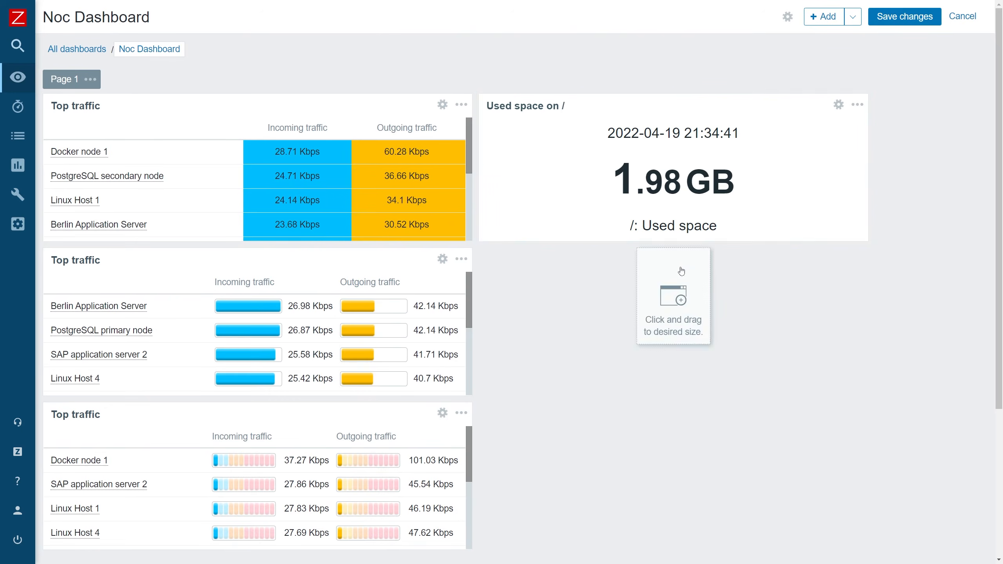
- Make the "Used space on /" widget use a dynamic item and save the dashboard changes
click(838, 108)
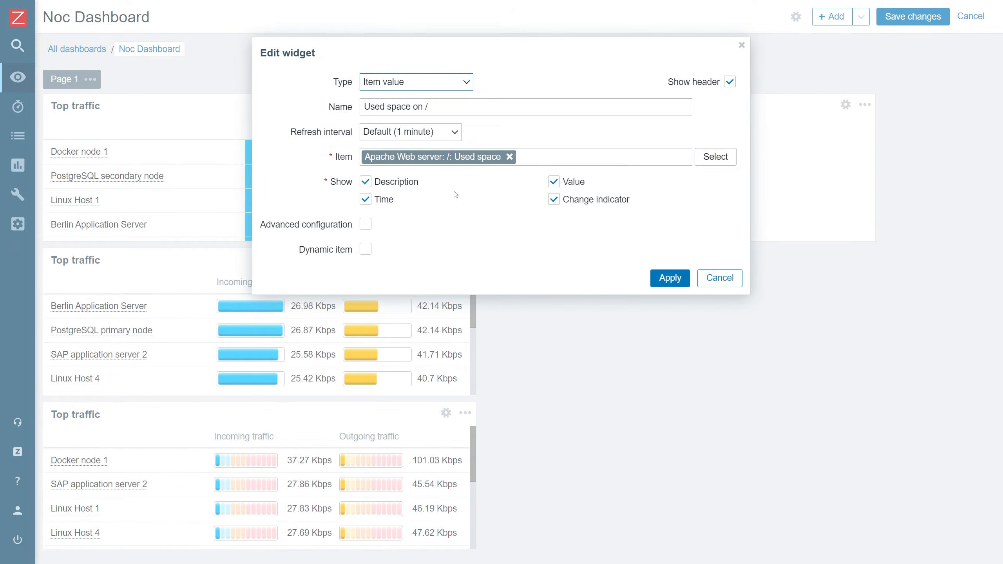
click(366, 250)
click(670, 278)
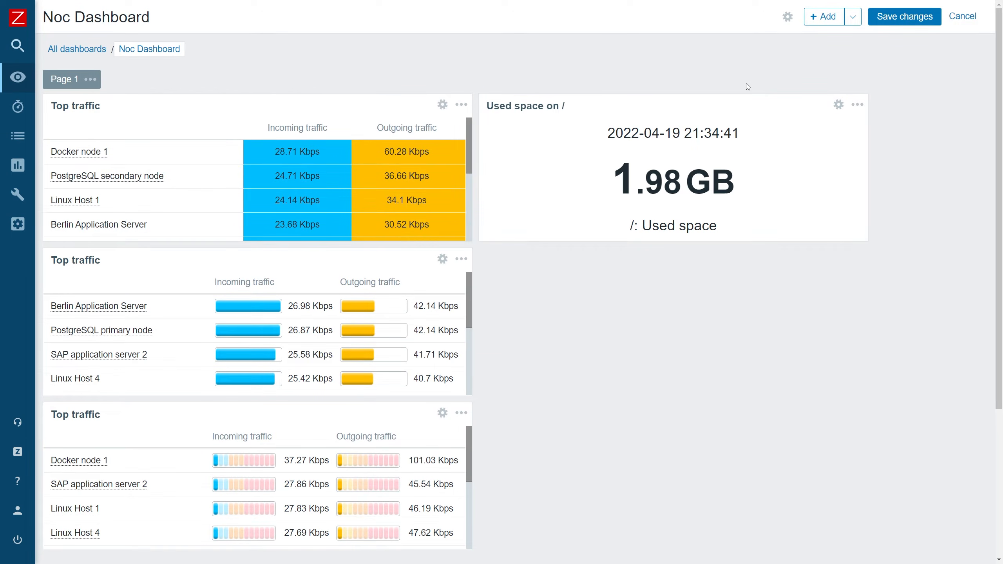
click(891, 22)
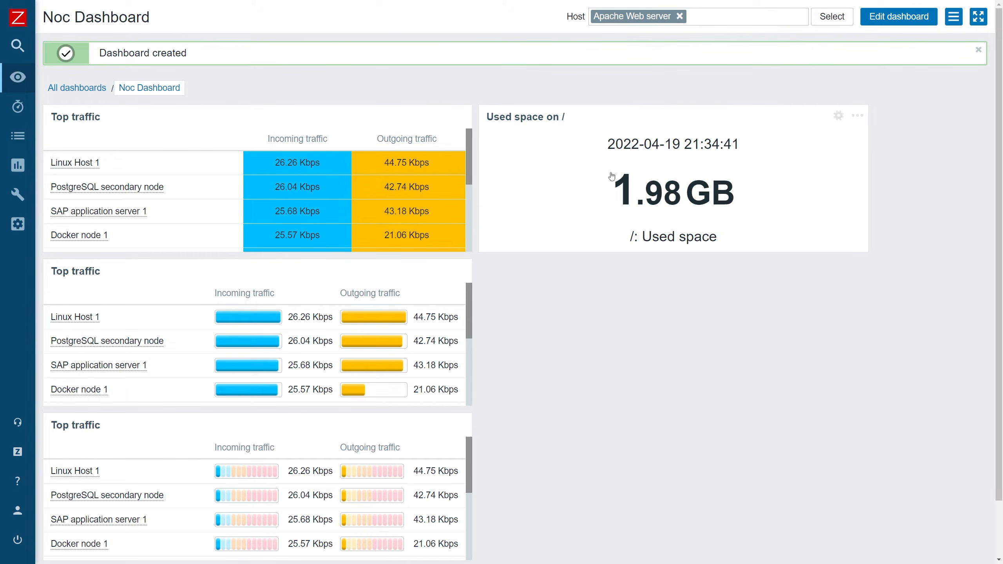
- Replace the dashboard's selected host with Cloud node 1 from the Linux servers group
click(680, 17)
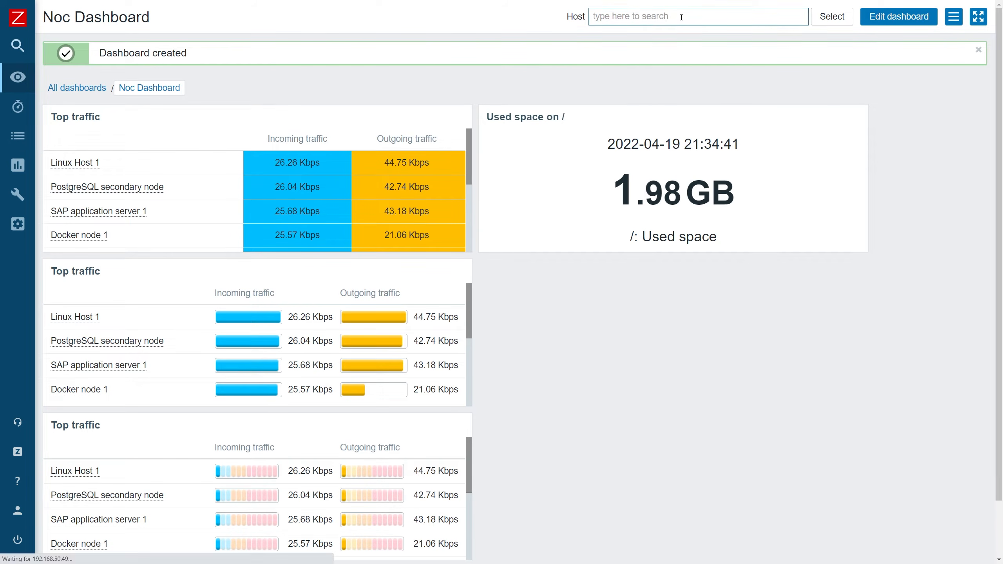
click(836, 23)
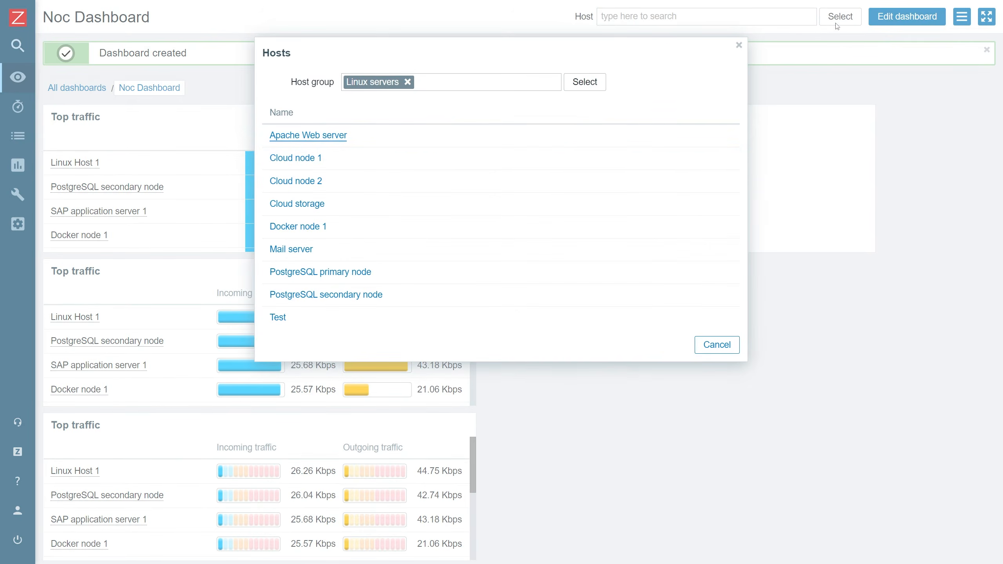
click(310, 158)
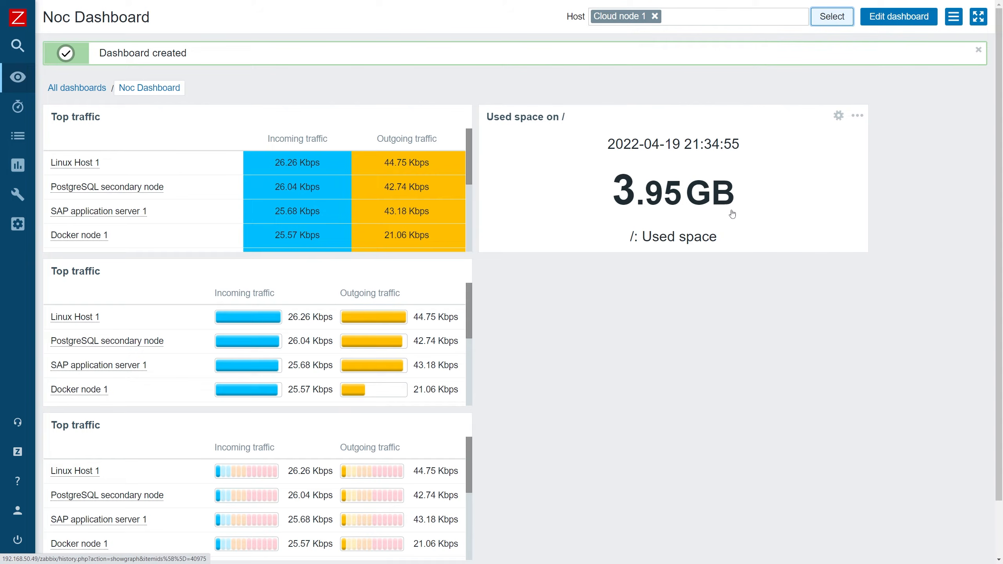
- Enable advanced configuration for the "Used space on /" widget, extend its description to "{ITEM.NAME} {HOST.CONN}" and apply
click(838, 115)
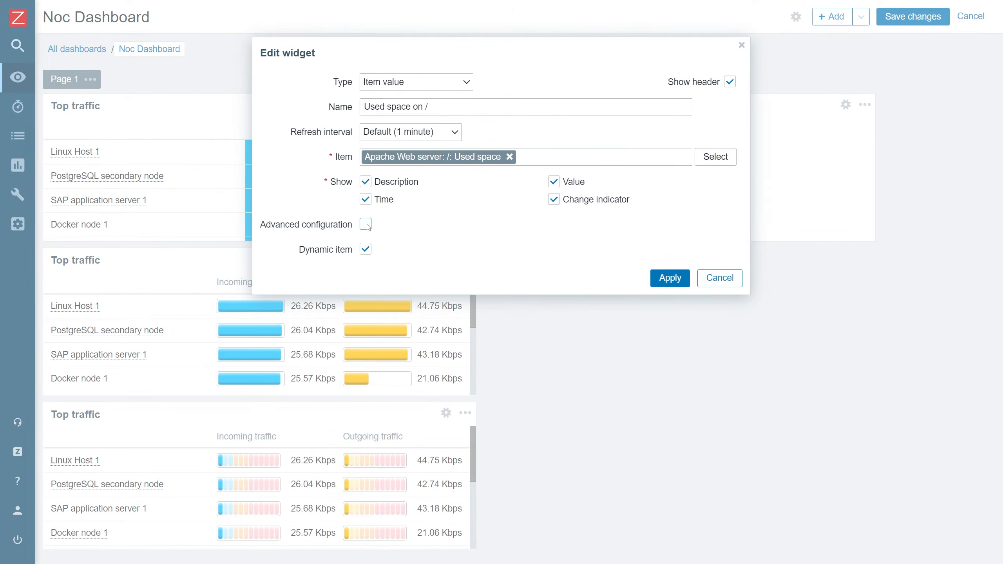
click(365, 225)
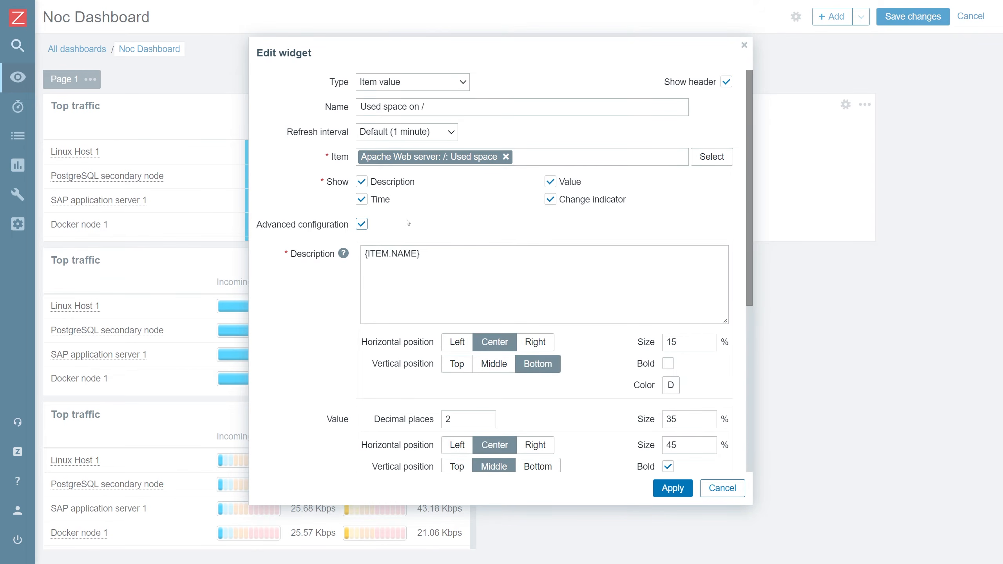
mouse_move(748, 222)
mouse_down()
mouse_move(750, 233)
mouse_move(742, 219)
mouse_up()
scroll(593, 255, down, 6)
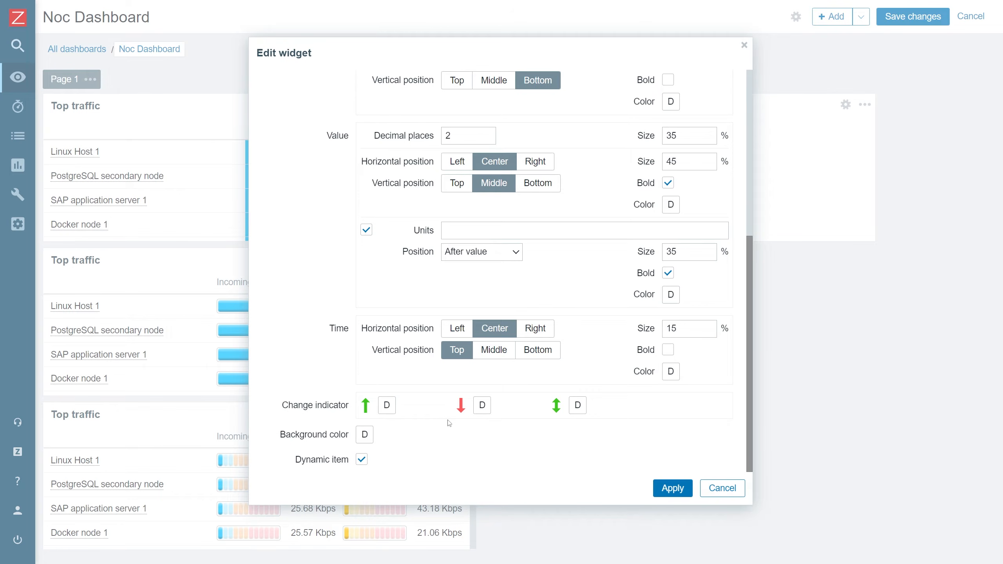
scroll(397, 407, up, 2)
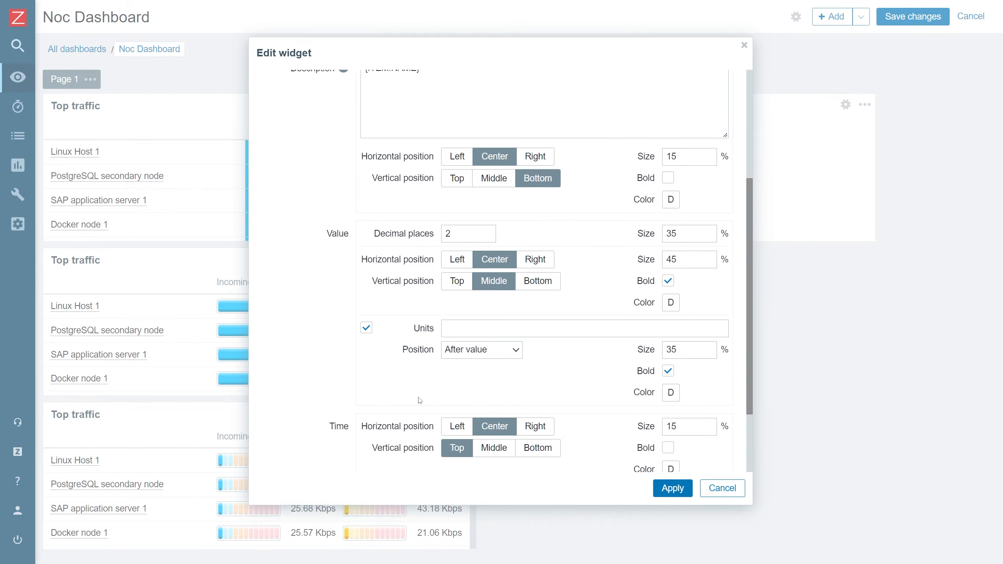
scroll(420, 401, up, 2)
click(462, 198)
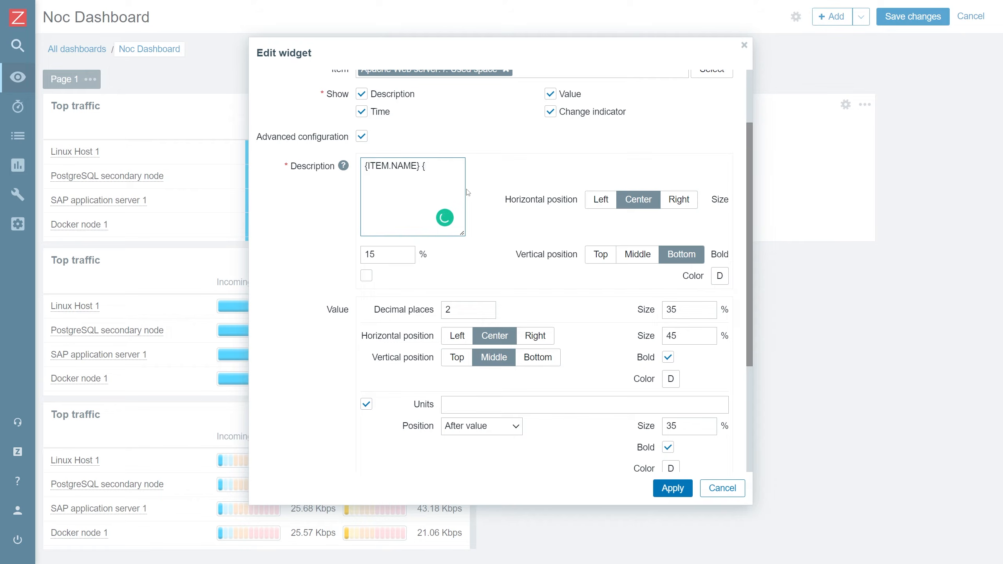
text({HOST.CONN)
click(671, 488)
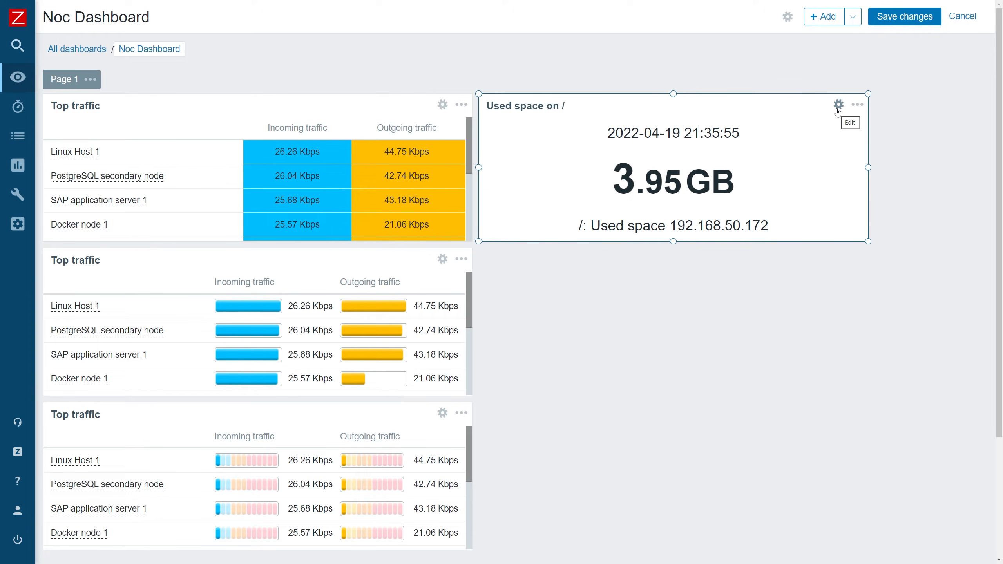
- Make the description text of the "Used space on /" widget bold and apply the change
click(838, 111)
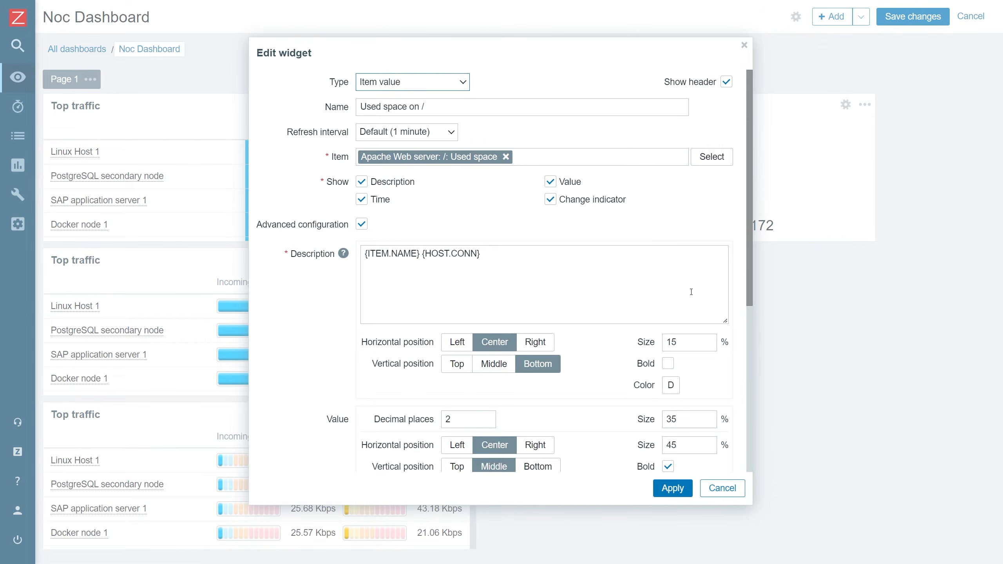
scroll(691, 292, down, 1)
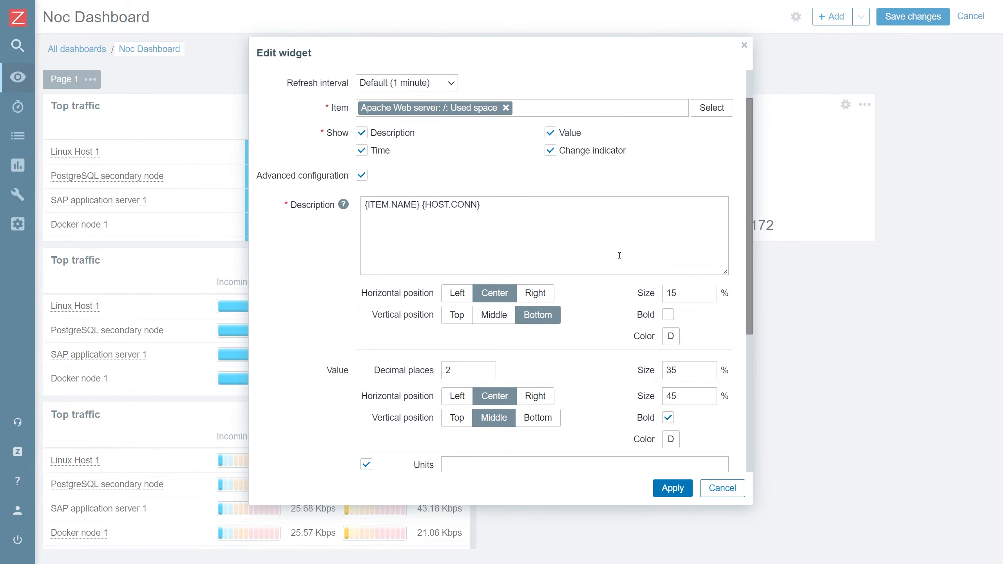
click(668, 314)
click(654, 494)
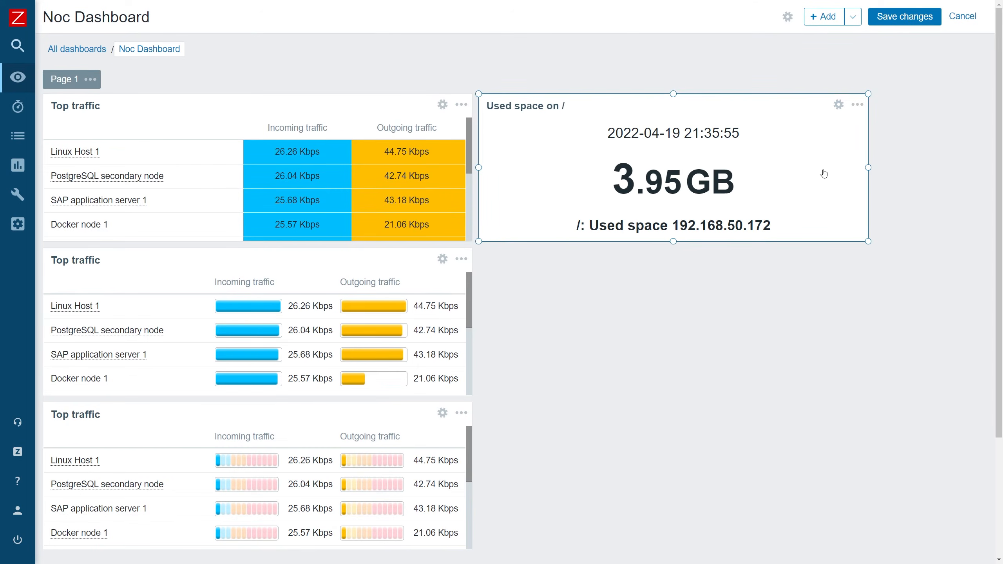
- Set the description size of the "Used space on /" widget to 30% and apply
click(835, 109)
drag(681, 343, 619, 340)
text(30)
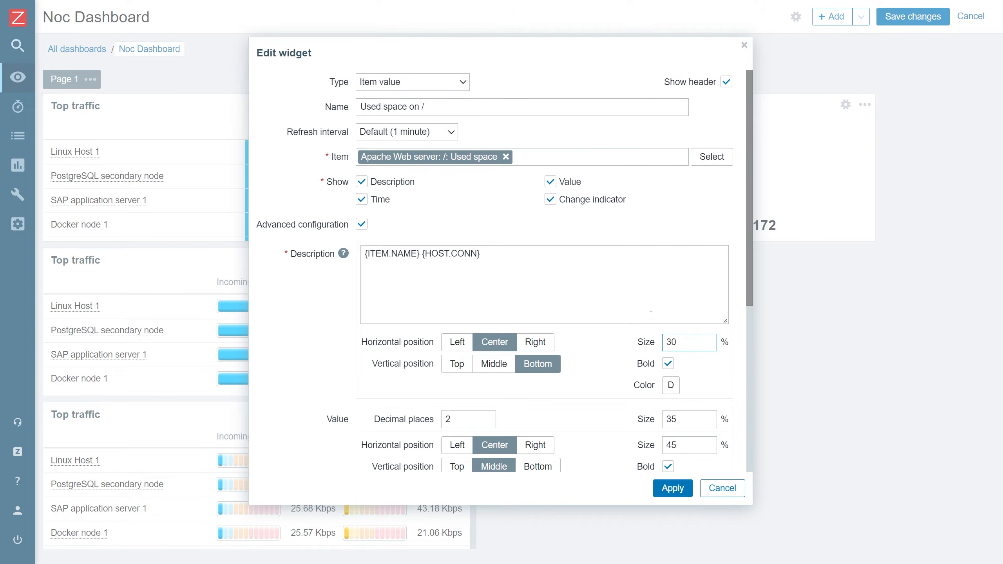
click(672, 488)
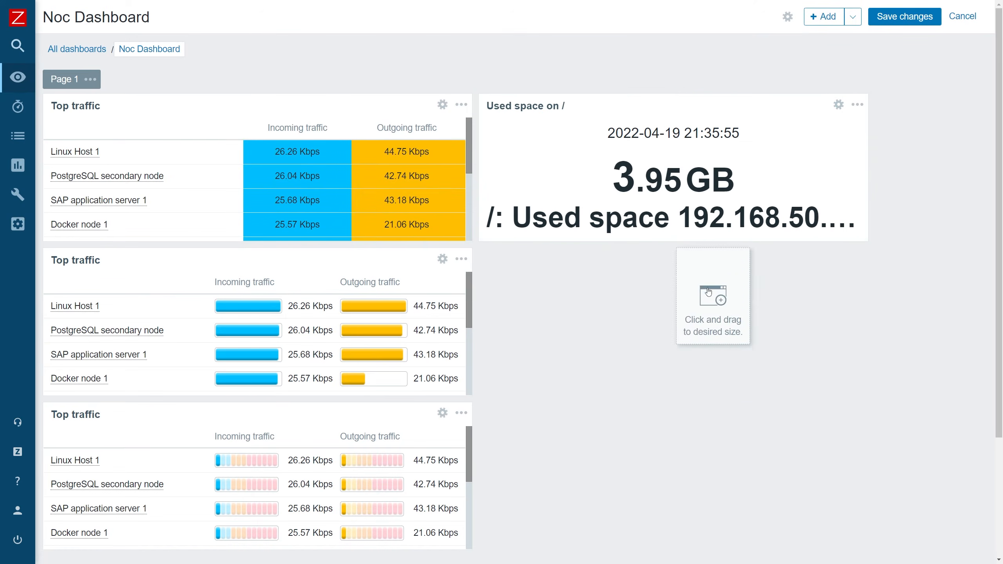
- Set the description size of the "Used space on /" widget to 10% and apply
click(838, 105)
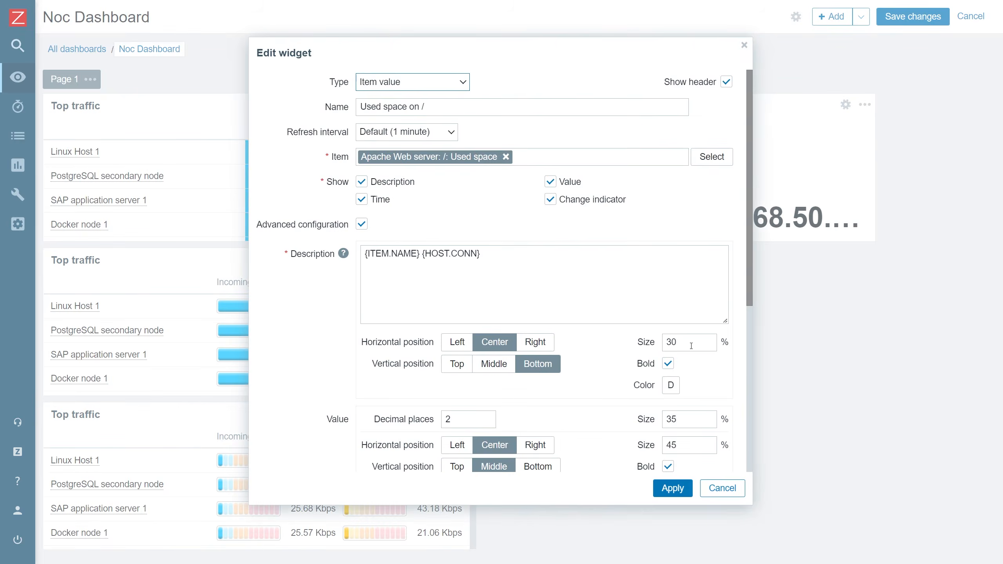
double_click(682, 343)
text(1)
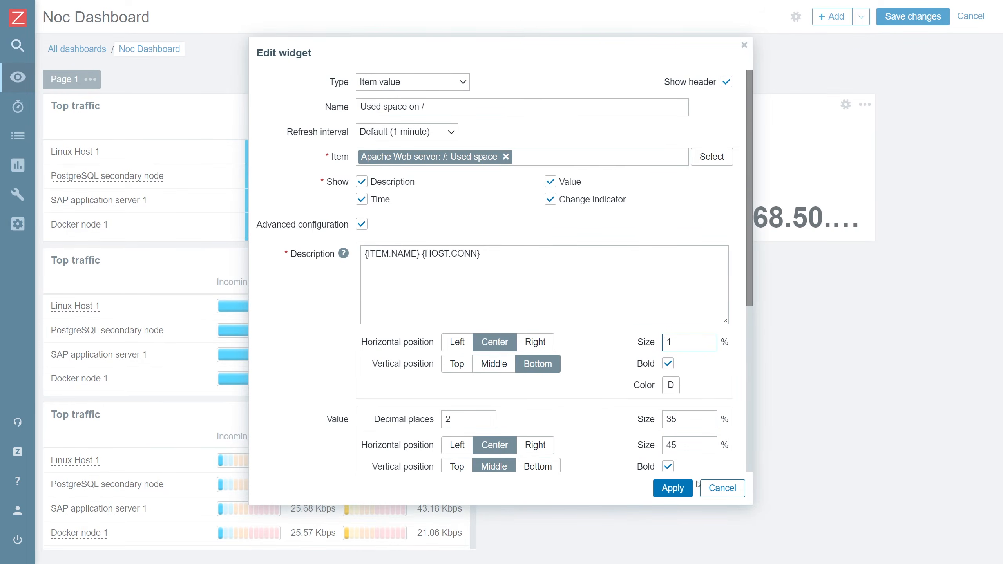
text(0)
click(680, 487)
- Set the description's horizontal position to Right in the "Used space on /" widget and apply
click(844, 105)
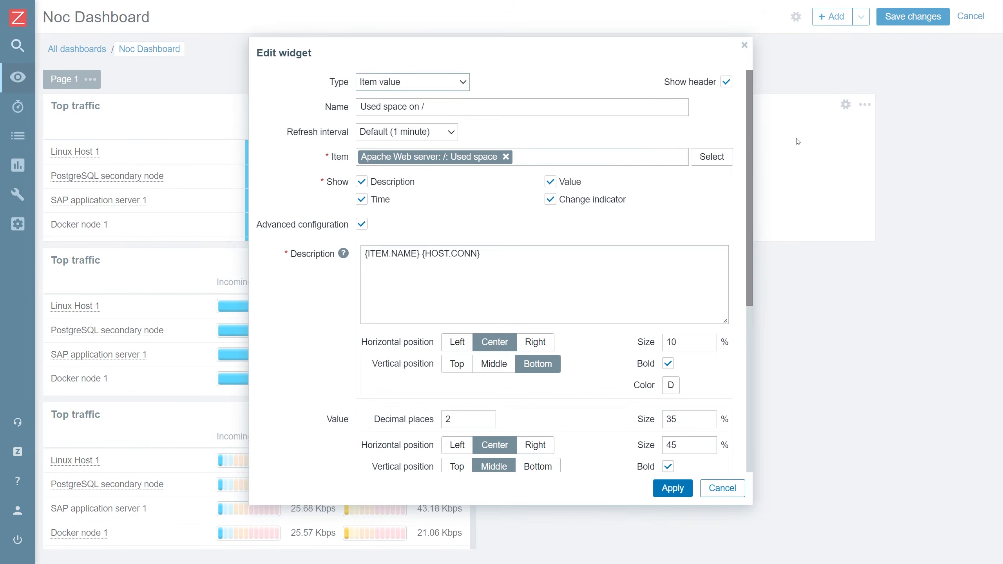
click(535, 342)
click(664, 490)
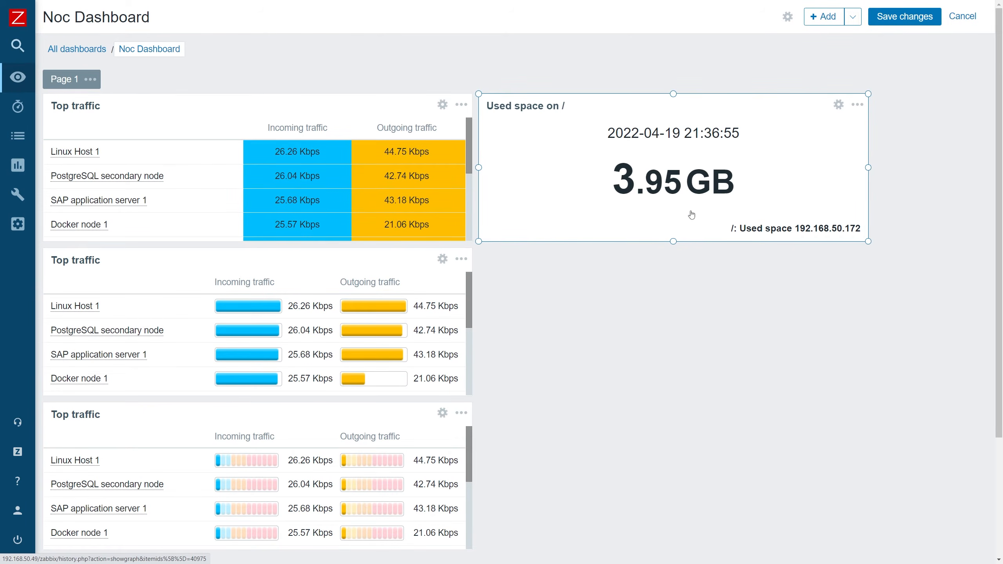
- Set the background color of the "Used space on /" widget to light green and apply the change
click(839, 104)
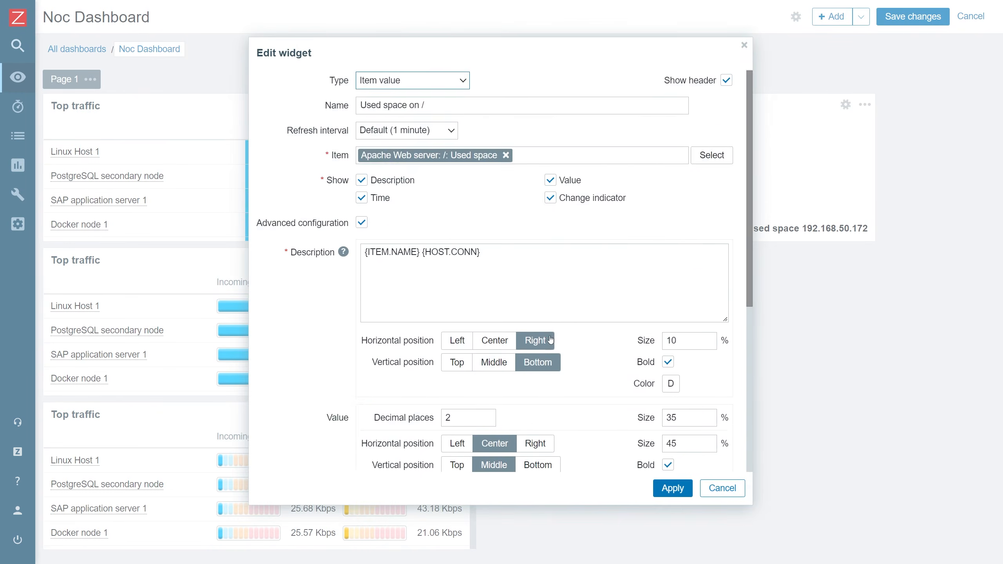
scroll(524, 335, down, 5)
scroll(523, 334, down, 1)
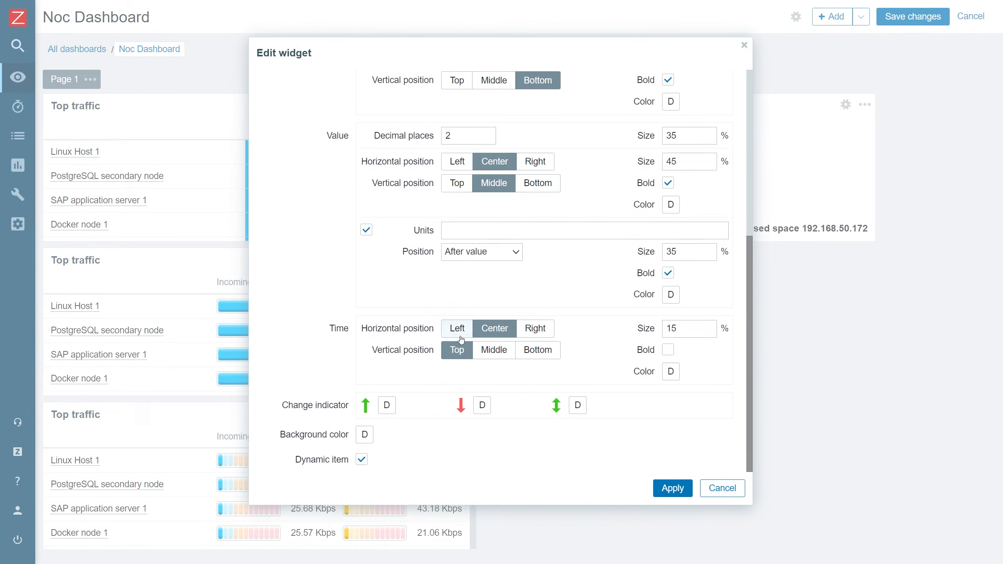
click(365, 433)
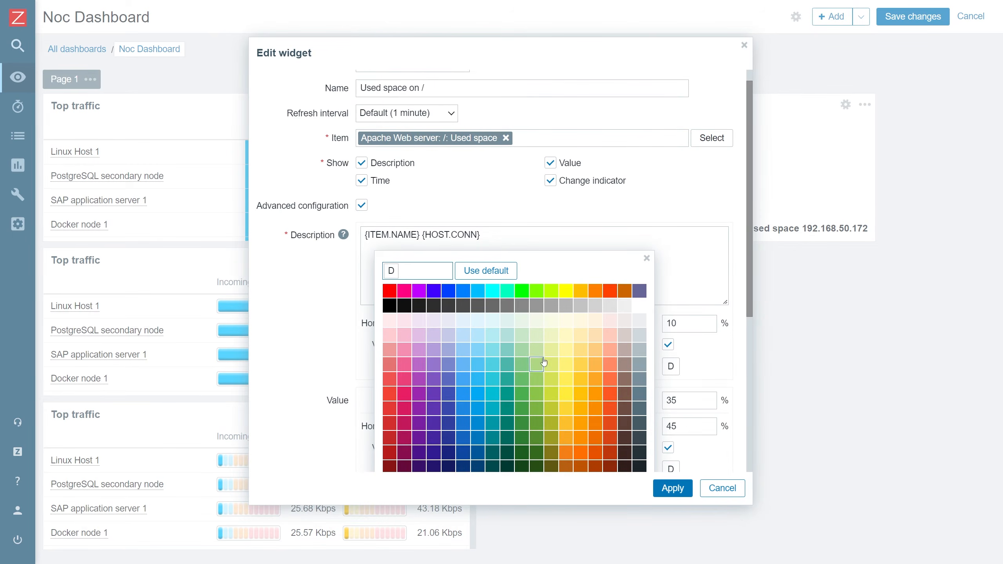
click(536, 393)
click(667, 486)
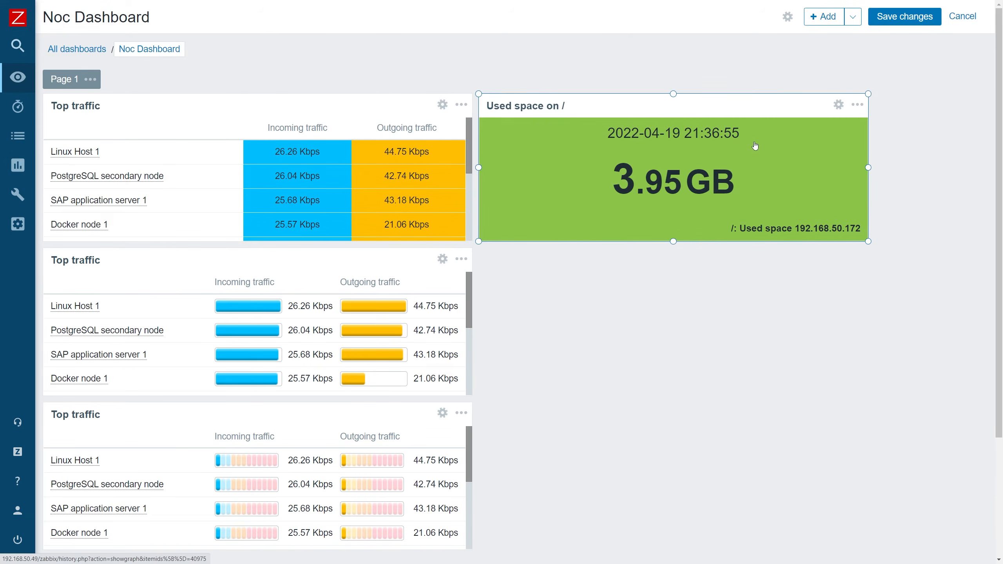
- Set the description's horizontal position to Center in the "Used space on /" widget and apply
click(838, 105)
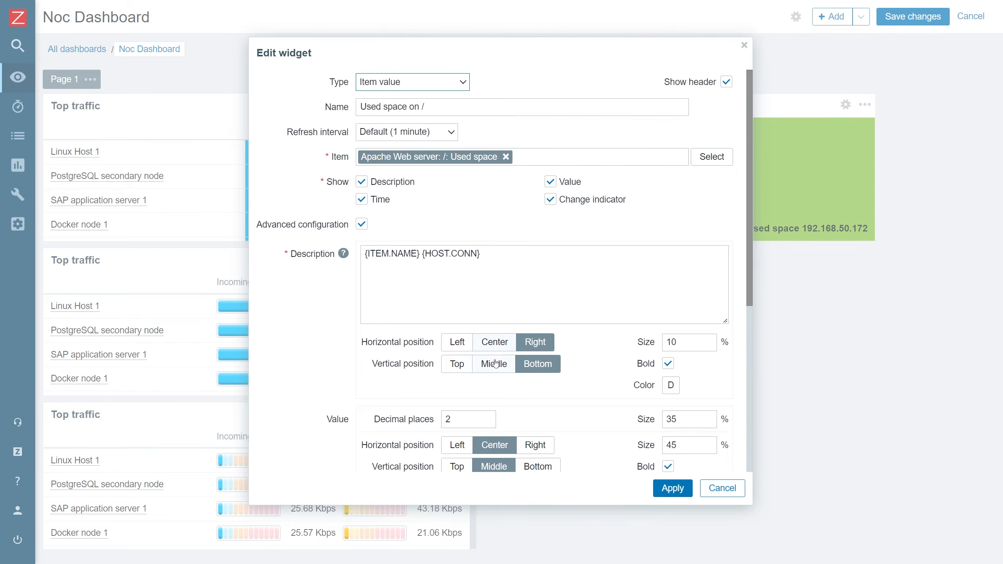
drag(500, 370, 502, 372)
click(495, 342)
click(672, 489)
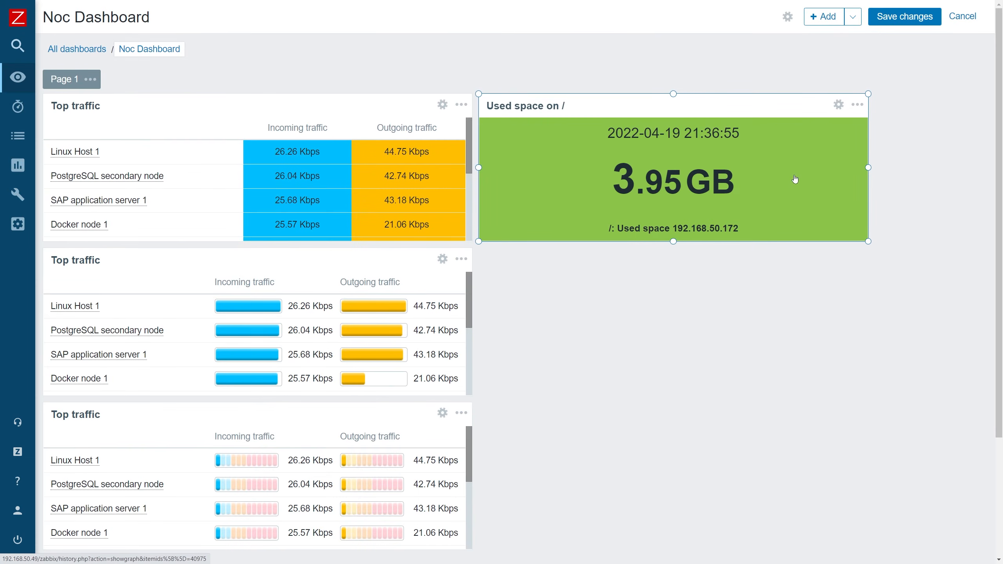
- Try to set the description's vertical position to Middle in the "Used space on /" widget, then cancel the edit
click(838, 104)
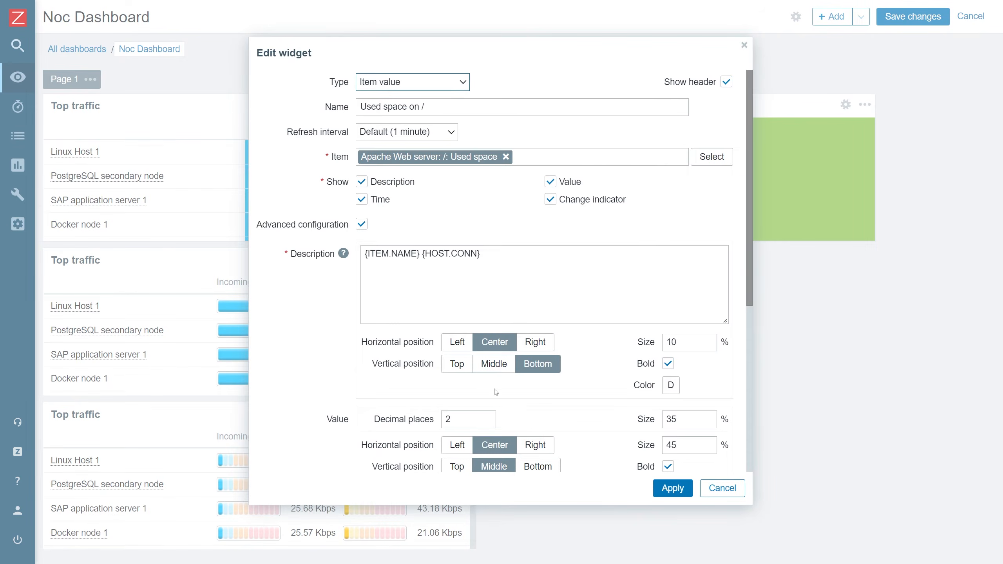
click(493, 363)
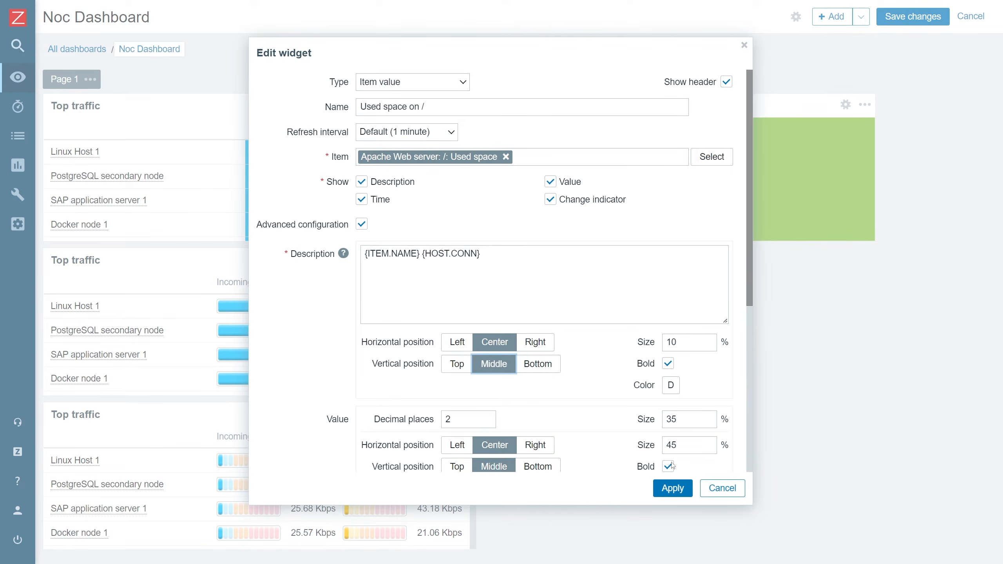
click(659, 493)
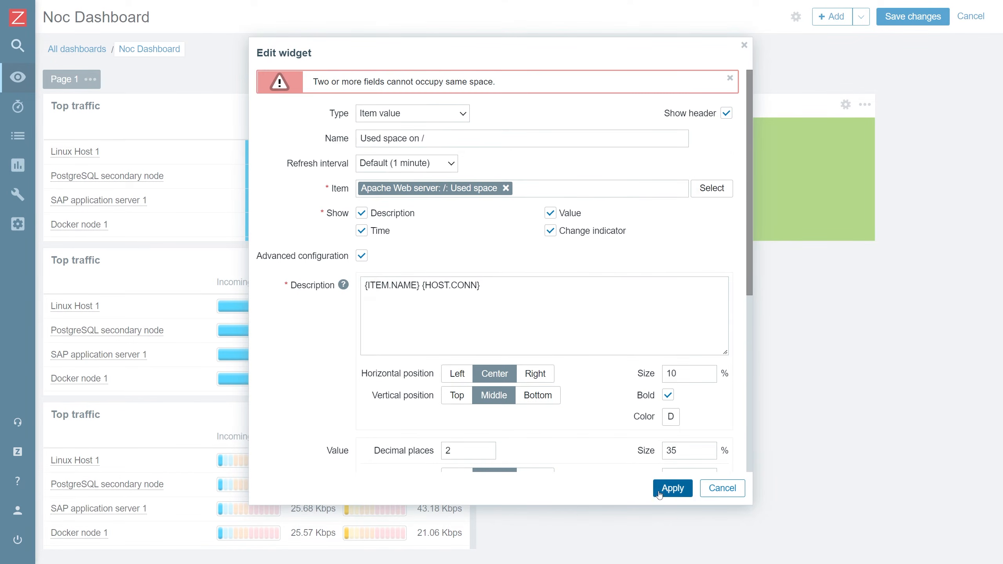
triple_click(407, 83)
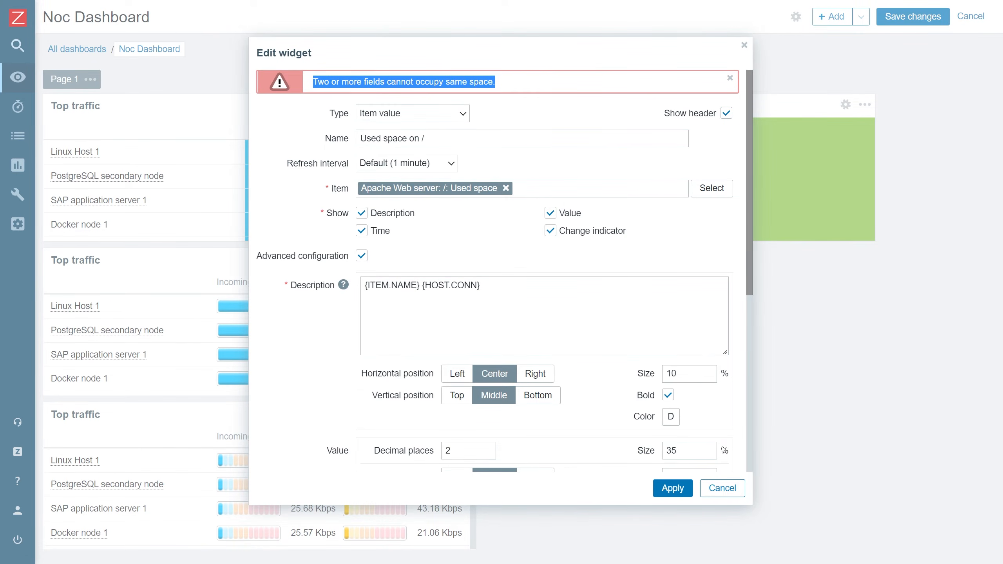
click(723, 488)
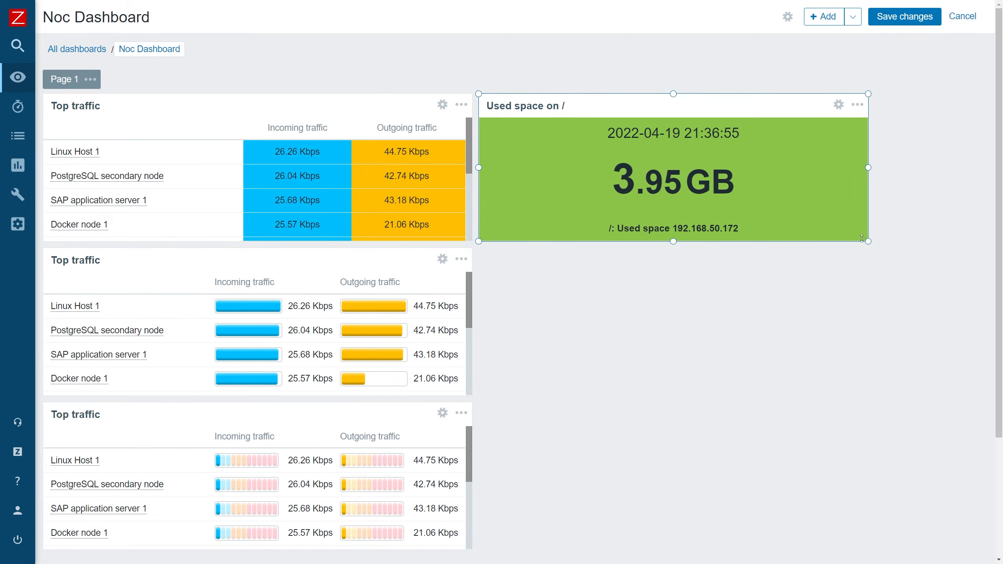
- Widen the "Used space on /" widget to the dashboard edge and add a Geomap widget named "Europe overview" beneath it
drag(868, 241, 979, 244)
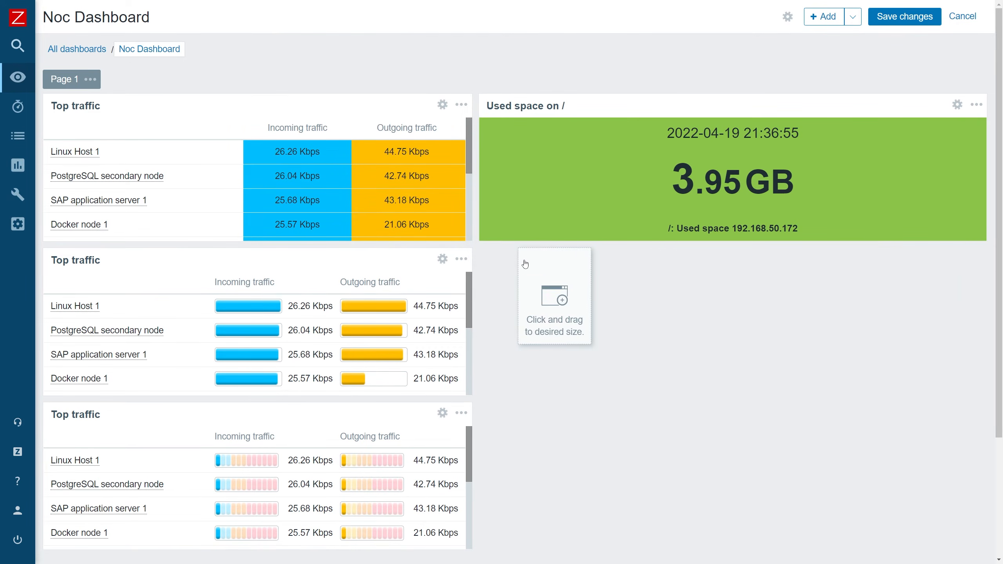
drag(506, 271, 505, 272)
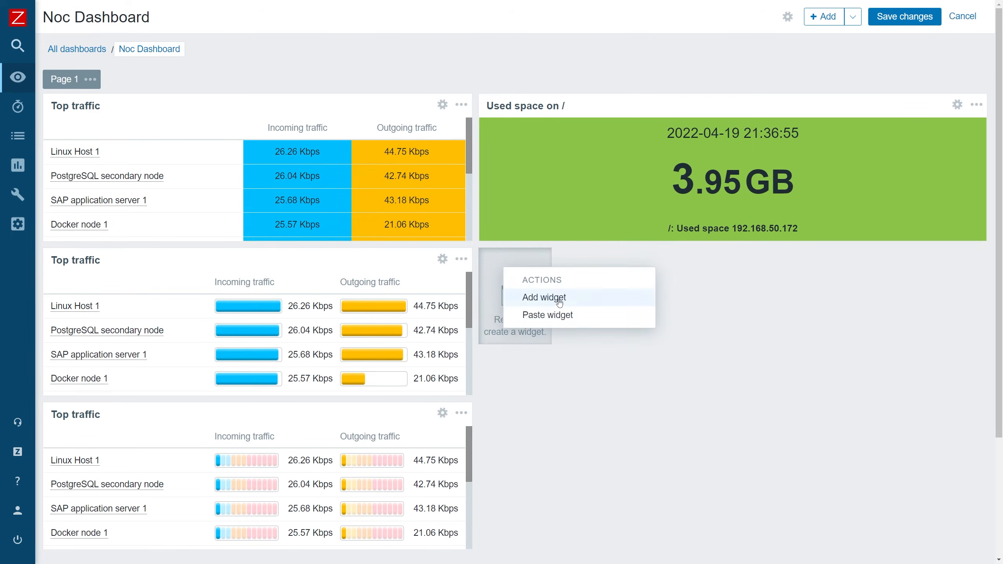
click(581, 301)
click(446, 83)
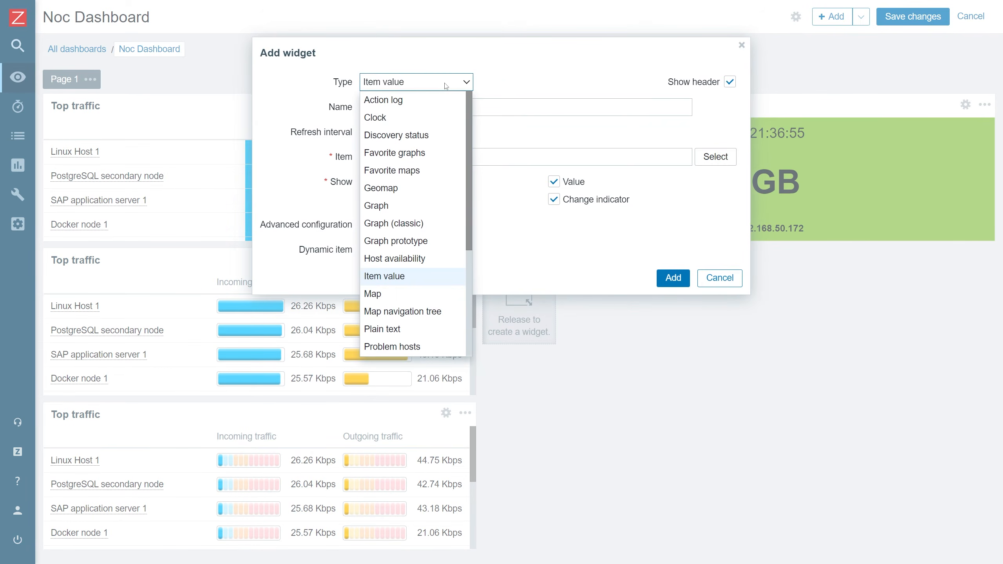
click(423, 193)
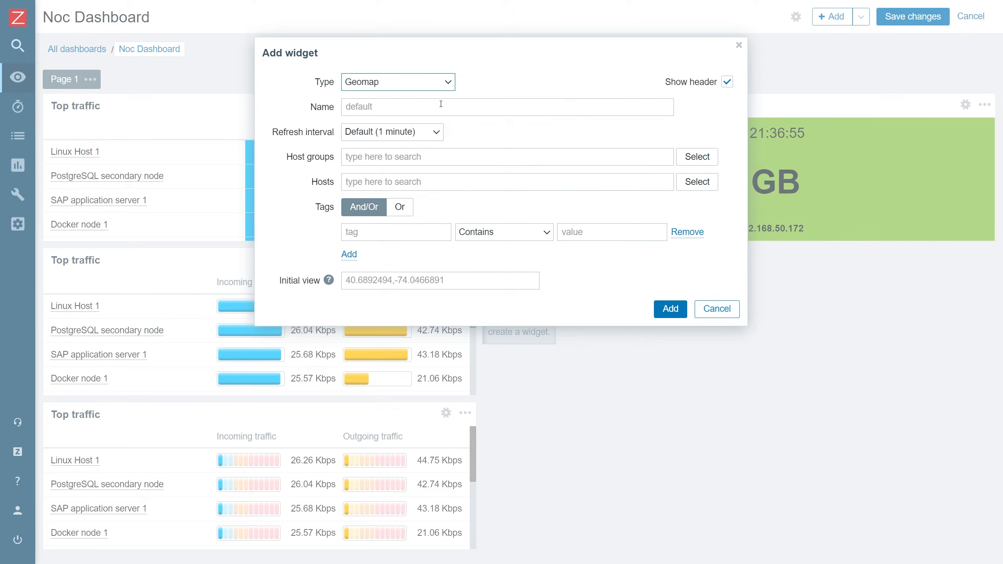
click(428, 111)
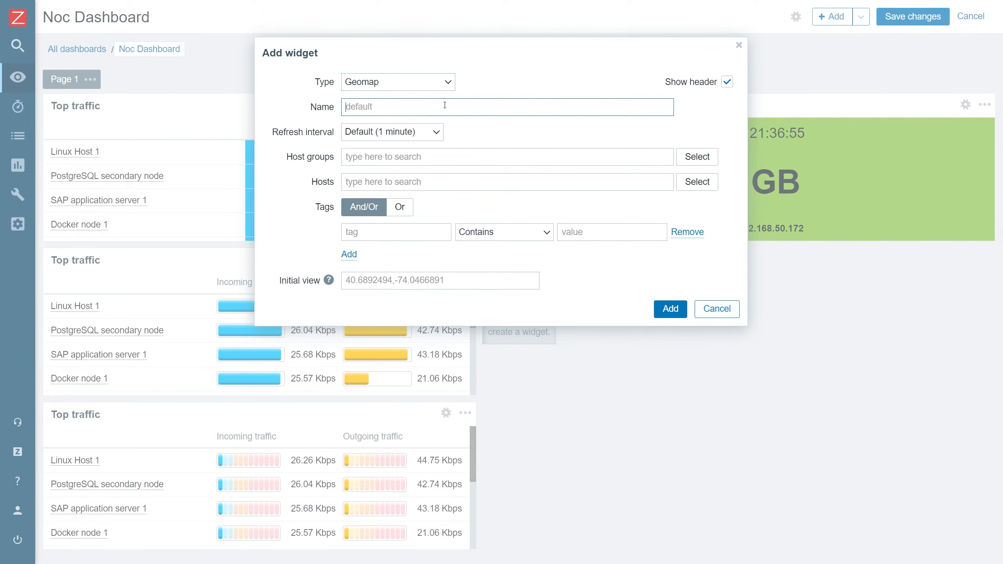
text(Europe overview)
click(670, 309)
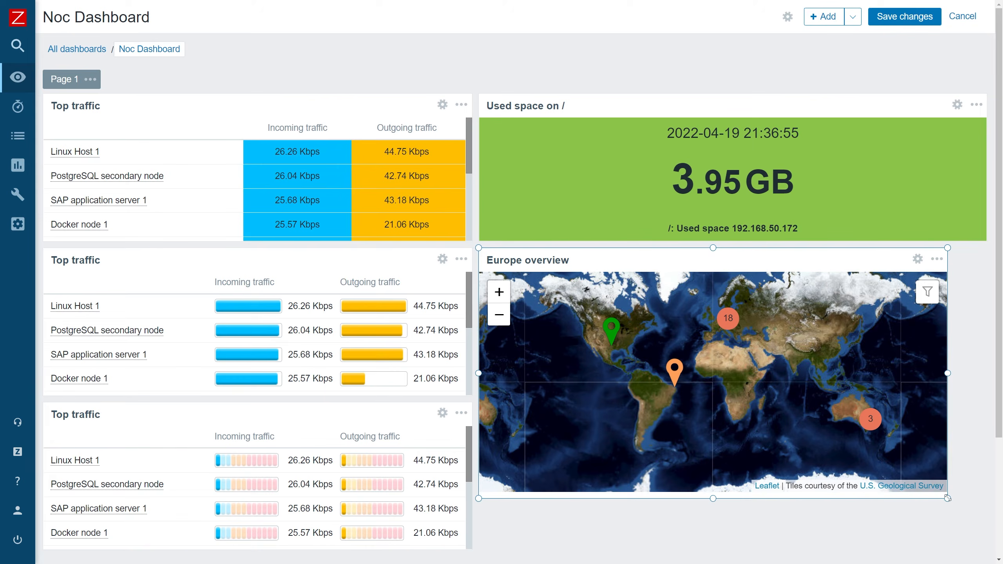
- Enlarge the "Europe overview" widget to fill the free space below "Used space on /" and save the dashboard changes
drag(948, 499, 993, 561)
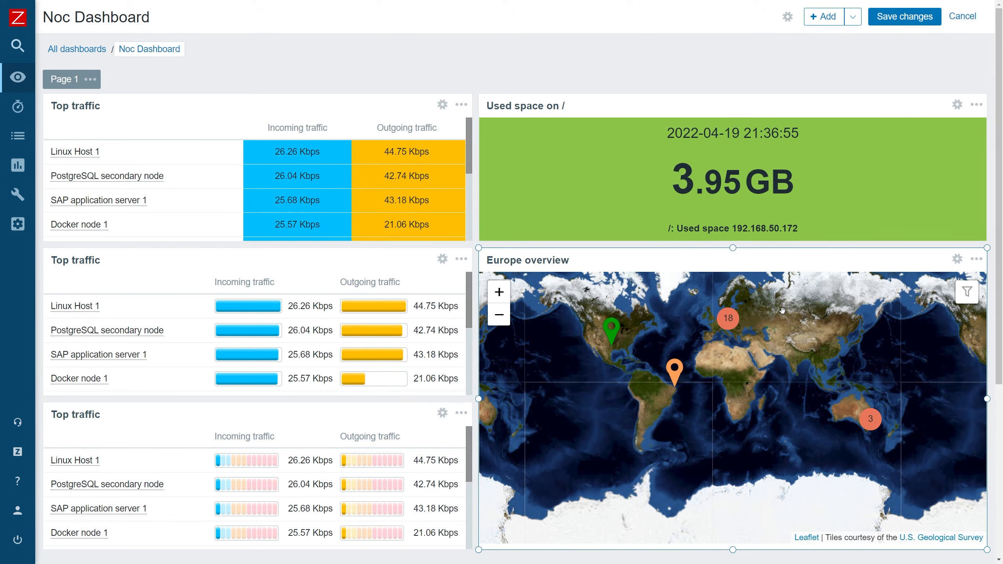
mouse_move(785, 197)
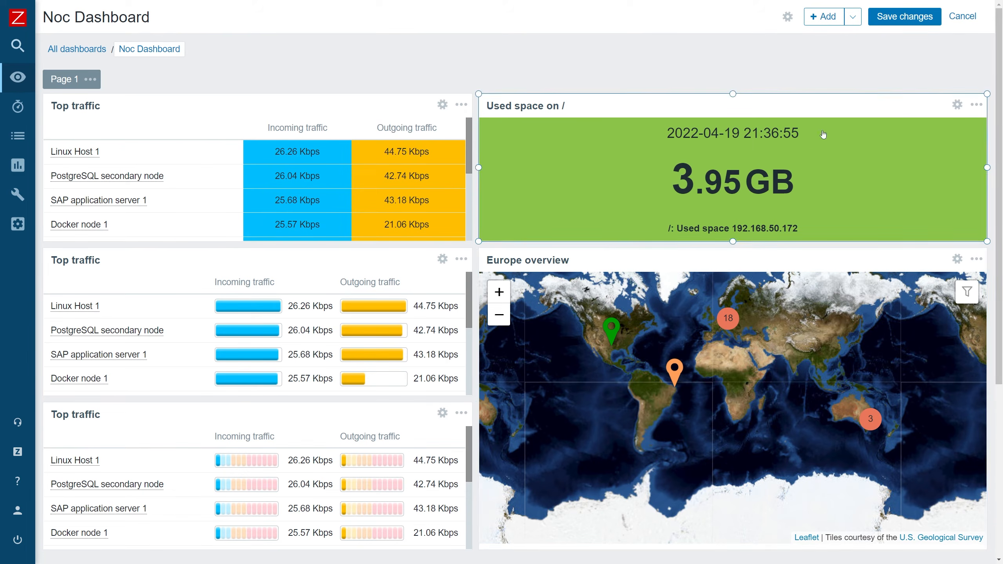
click(876, 23)
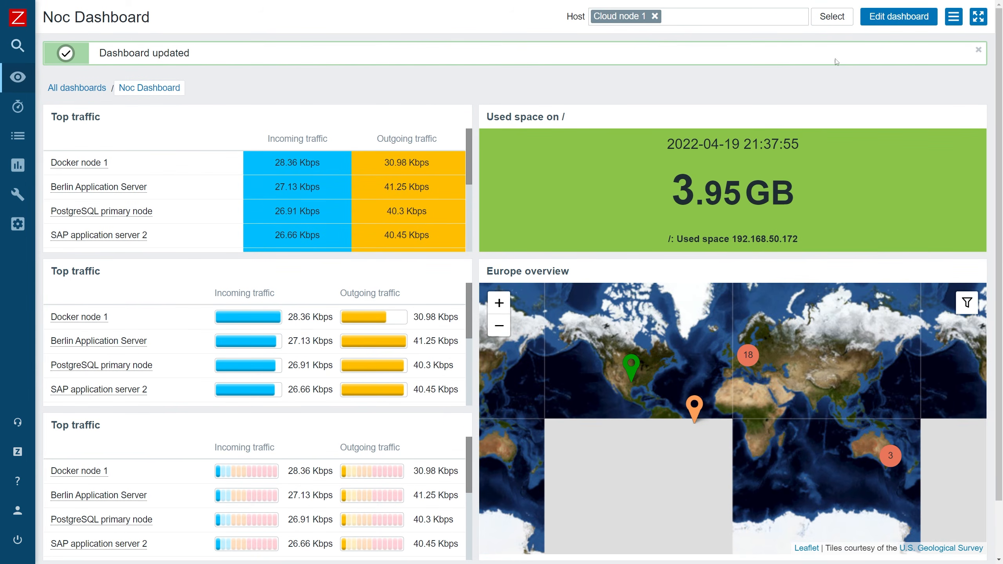
- Frame central Europe in the "Europe overview" map and set this view as the default
scroll(761, 328, up, 1)
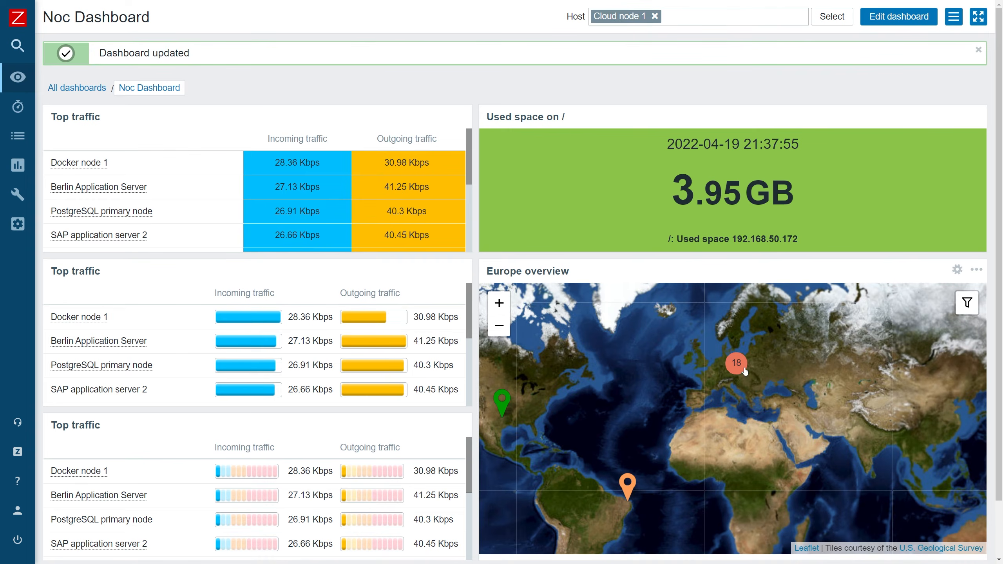
click(746, 371)
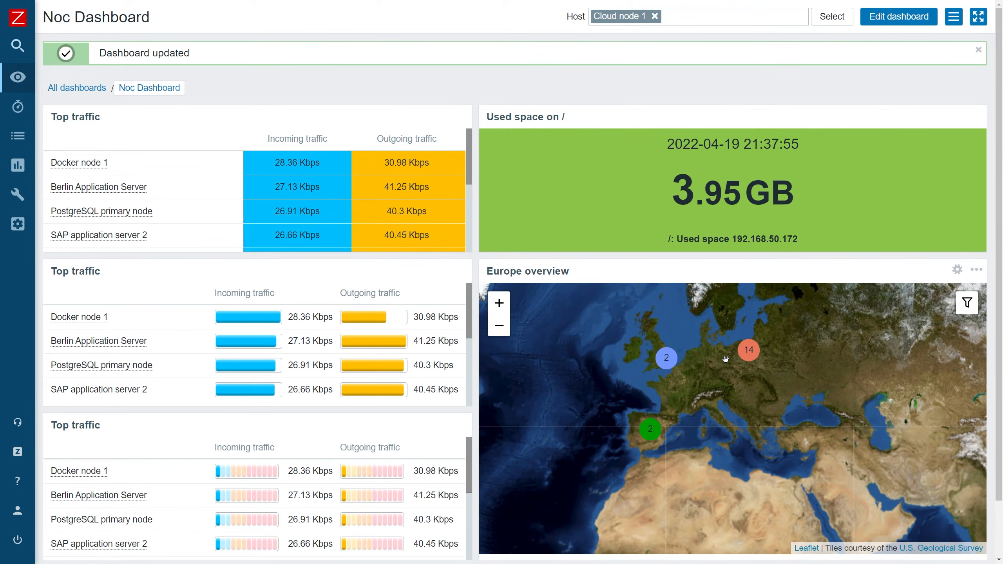
drag(705, 373, 710, 397)
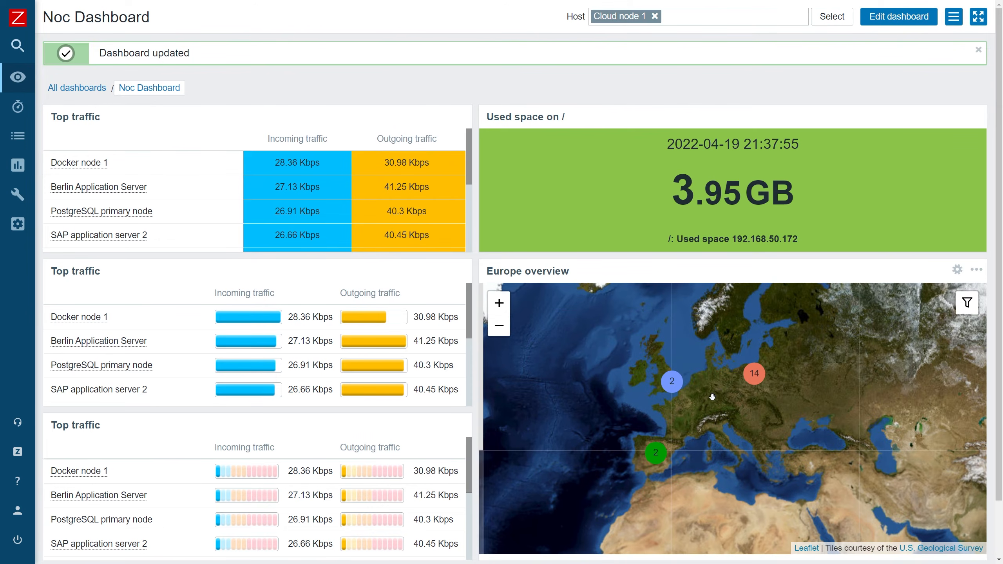
scroll(711, 394, up, 1)
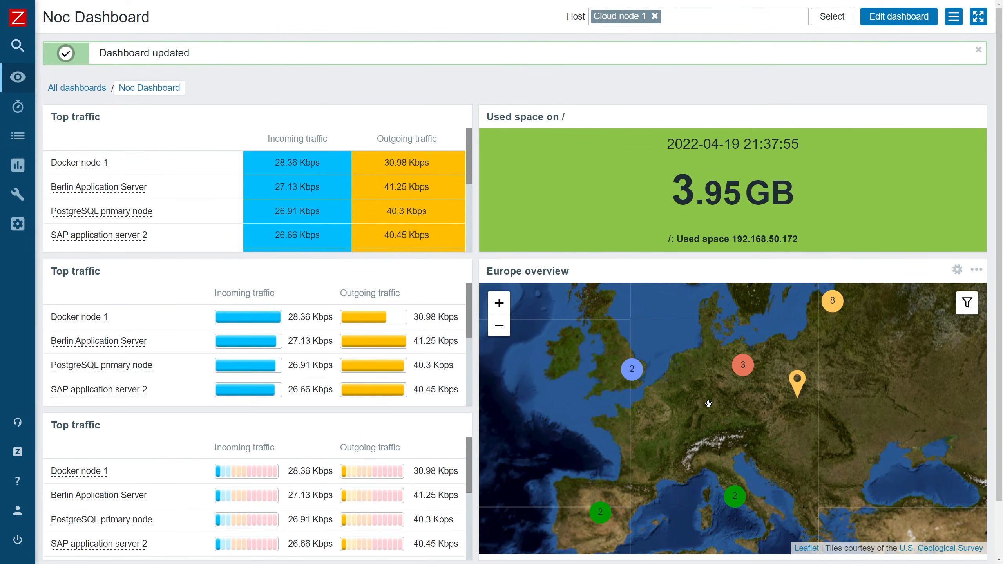
right_click(709, 400)
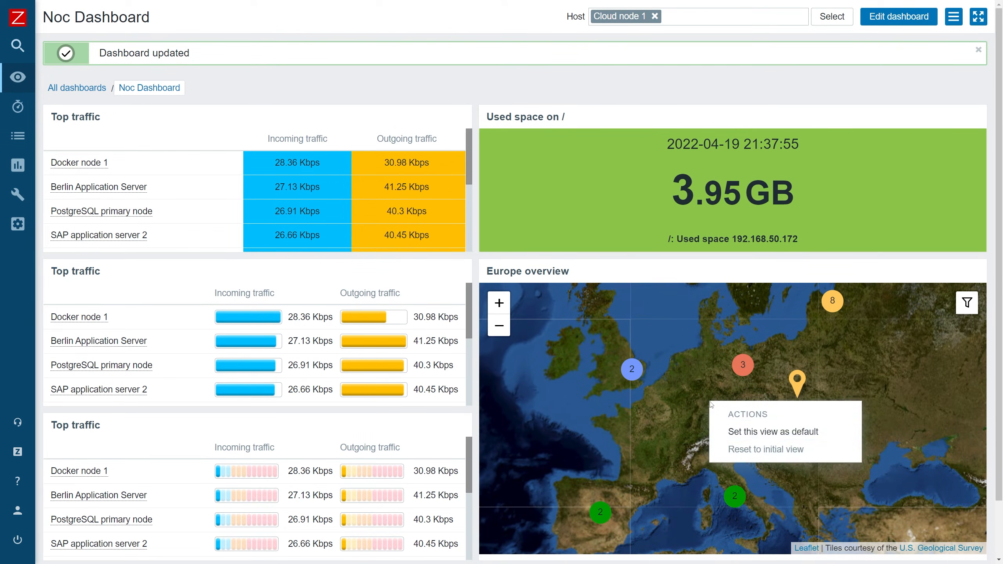
click(749, 439)
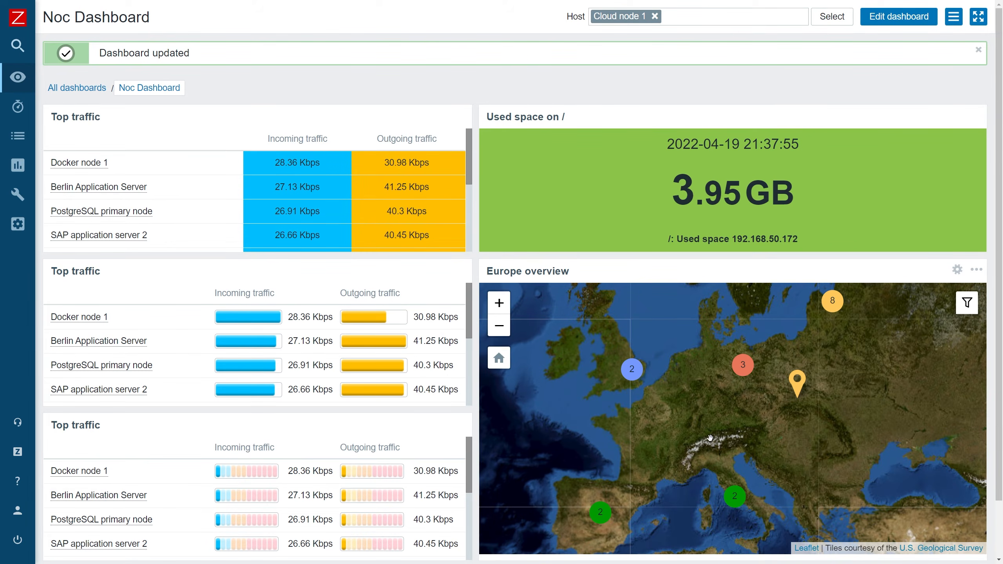
- Inspect the hosts and problem severities of the marker cluster over Germany, then close the list
click(743, 367)
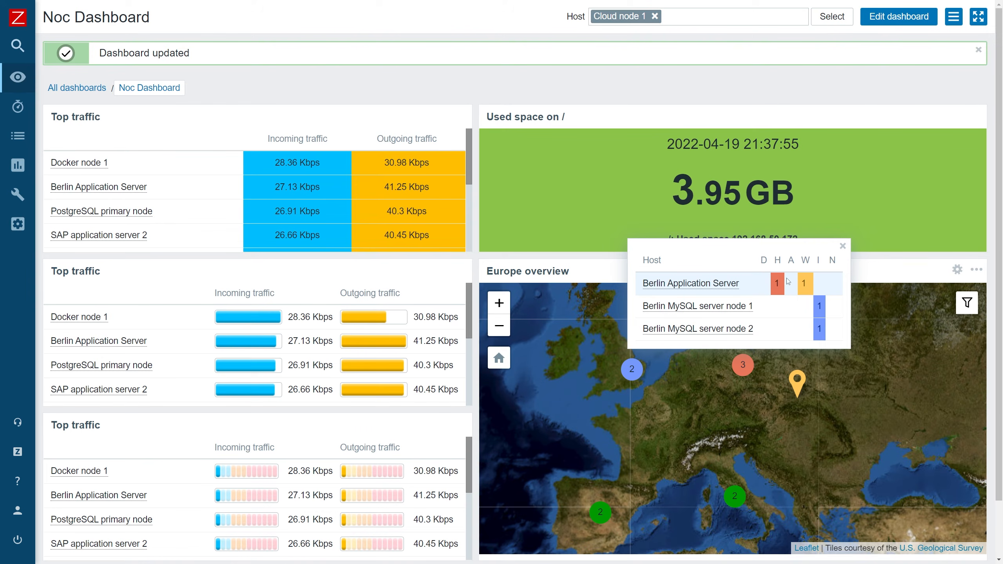
click(843, 247)
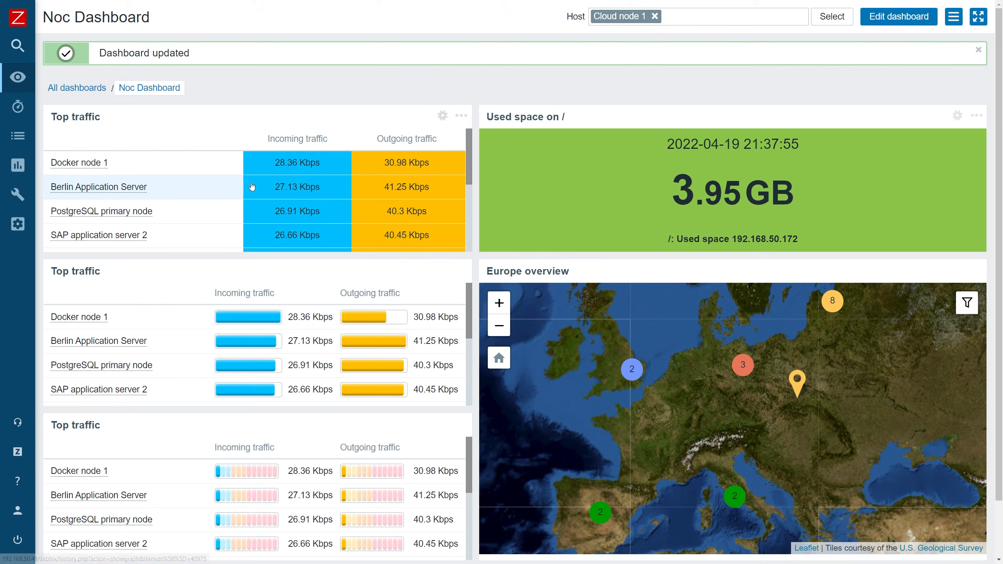
- Filter the configured hosts by the name "Berlin" with the Linux servers host group removed from the filter
click(23, 195)
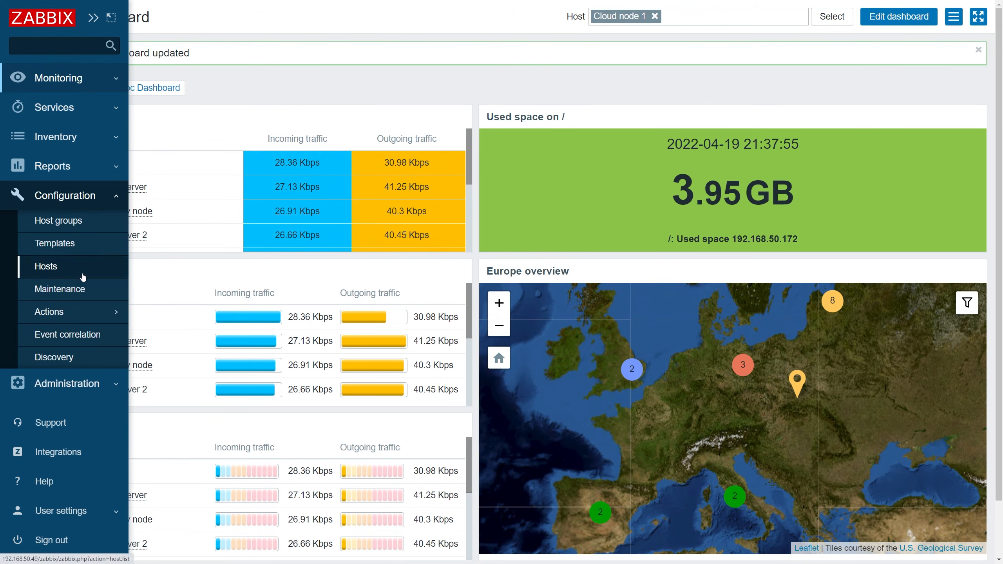
click(82, 275)
click(235, 141)
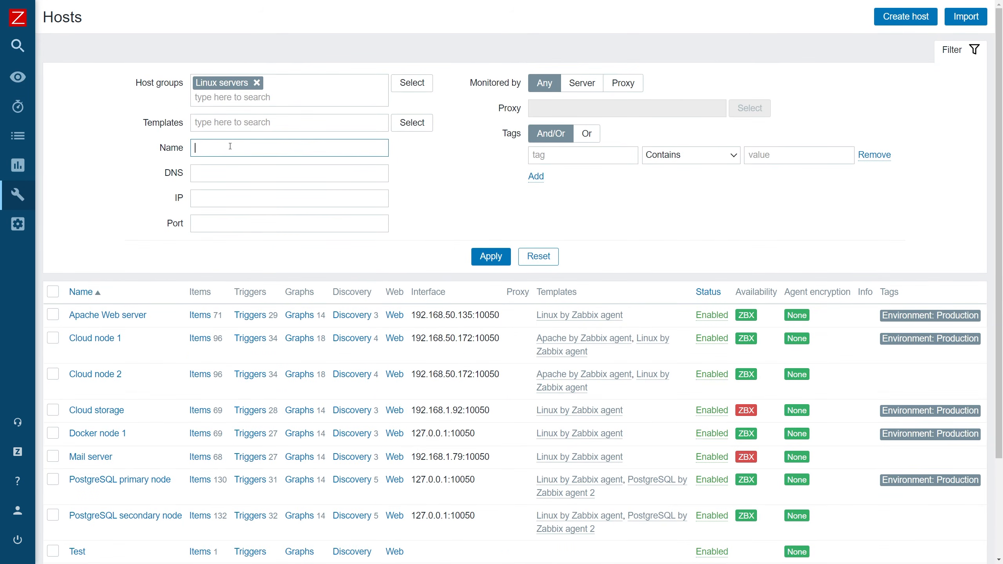
text(Berlin)
key(Return)
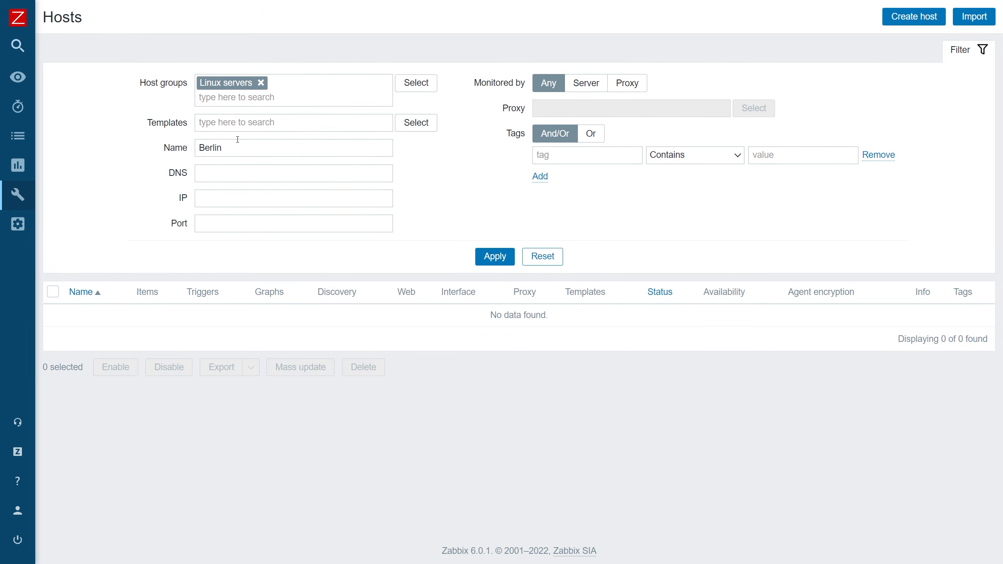
click(261, 83)
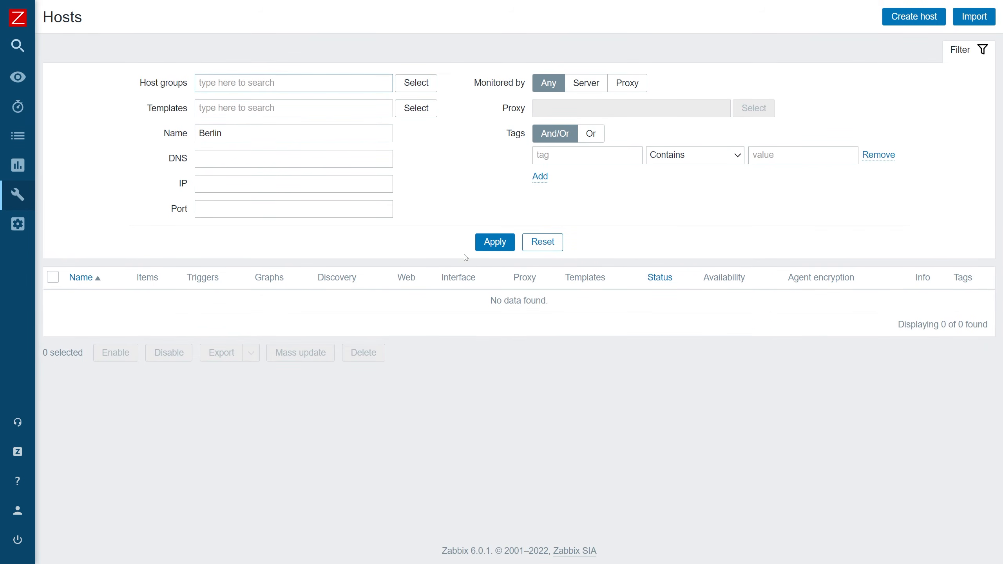
click(490, 242)
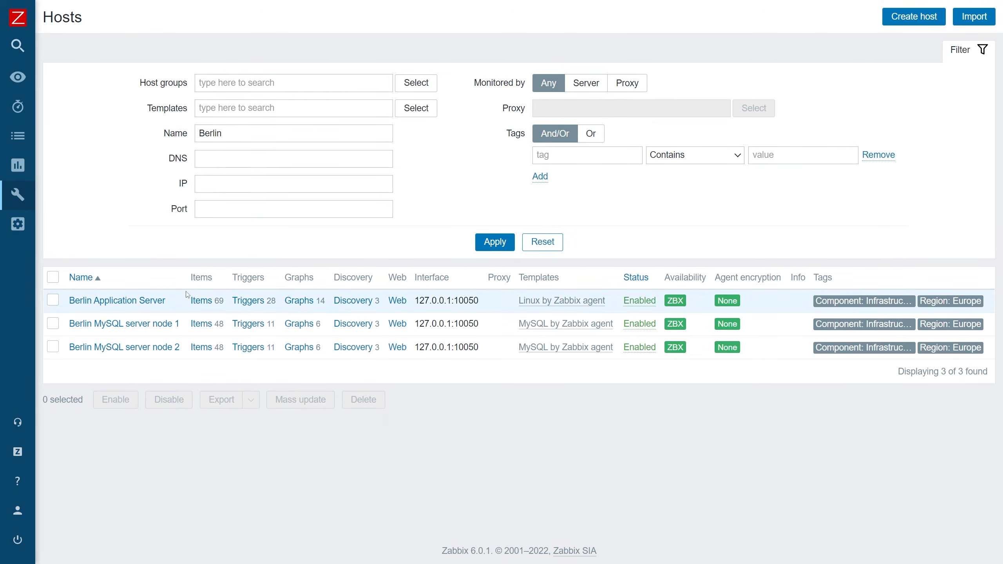
- Examine the location latitude and longitude fields in the Berlin Application Server's inventory and close the host without saving
click(154, 301)
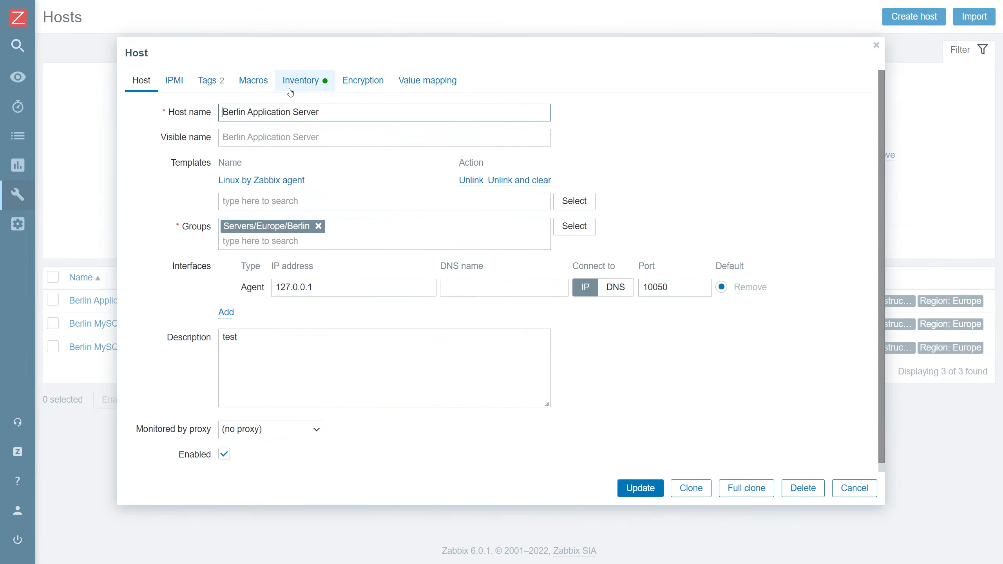
click(301, 82)
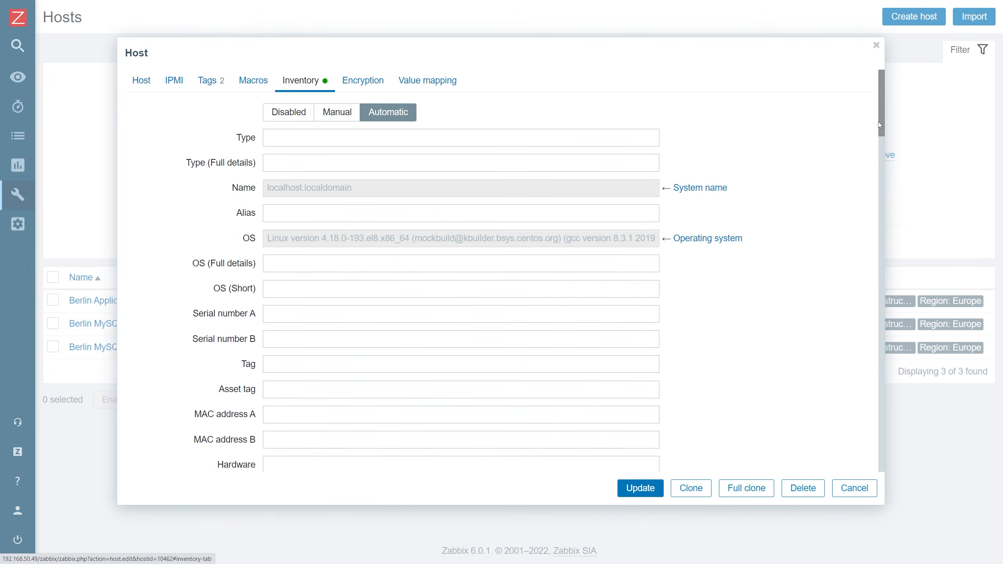
drag(881, 125, 865, 254)
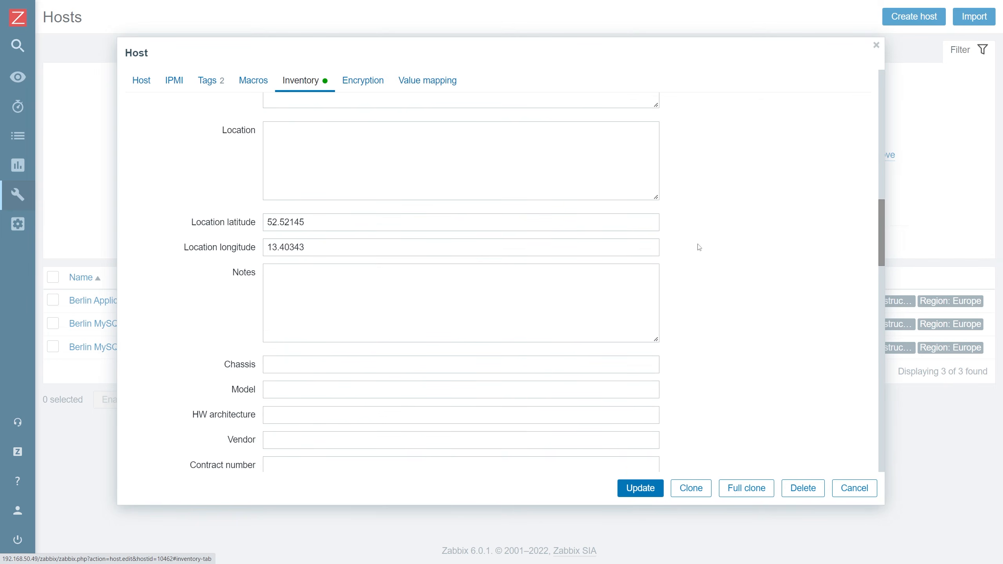
drag(191, 222, 258, 229)
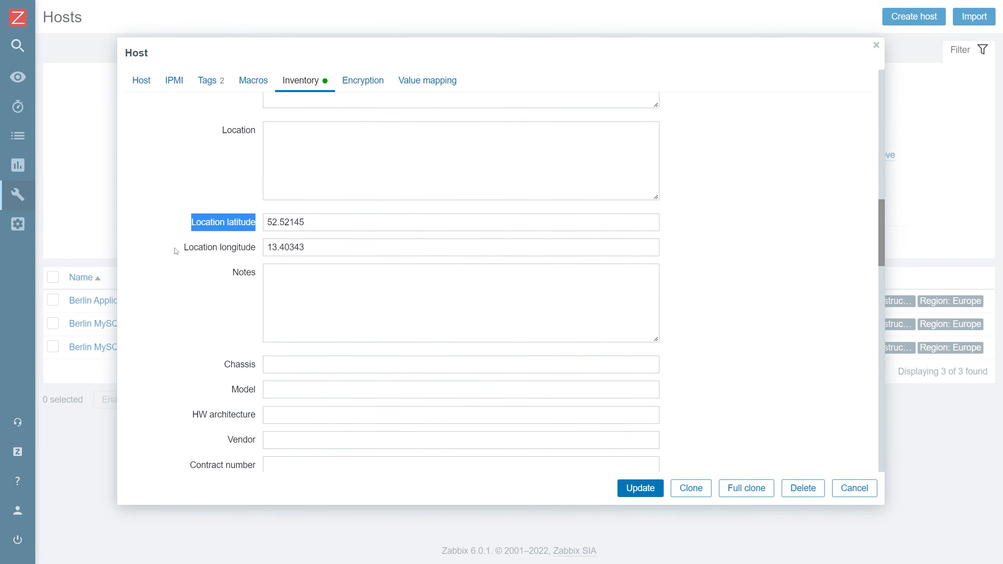
drag(176, 252, 257, 254)
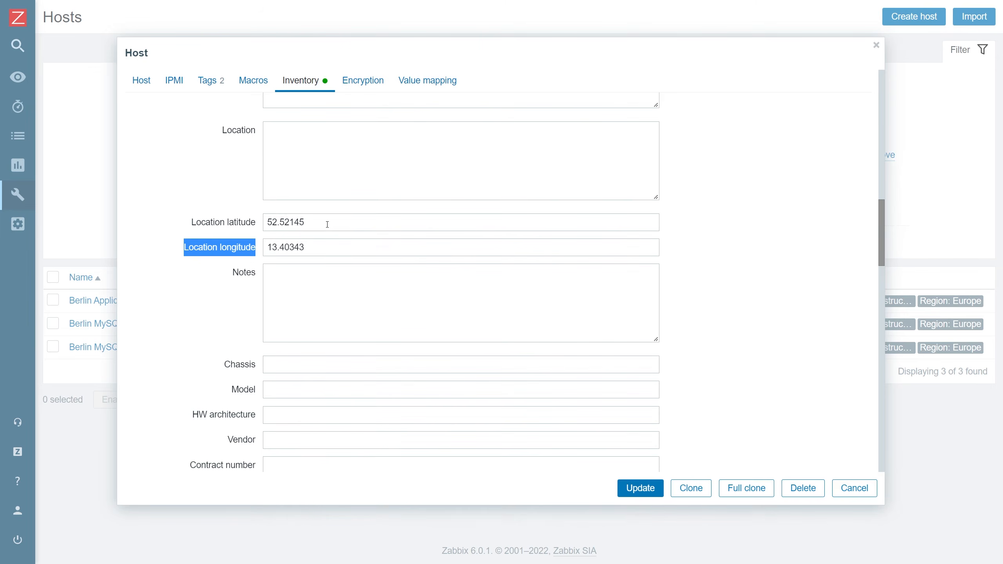
click(855, 488)
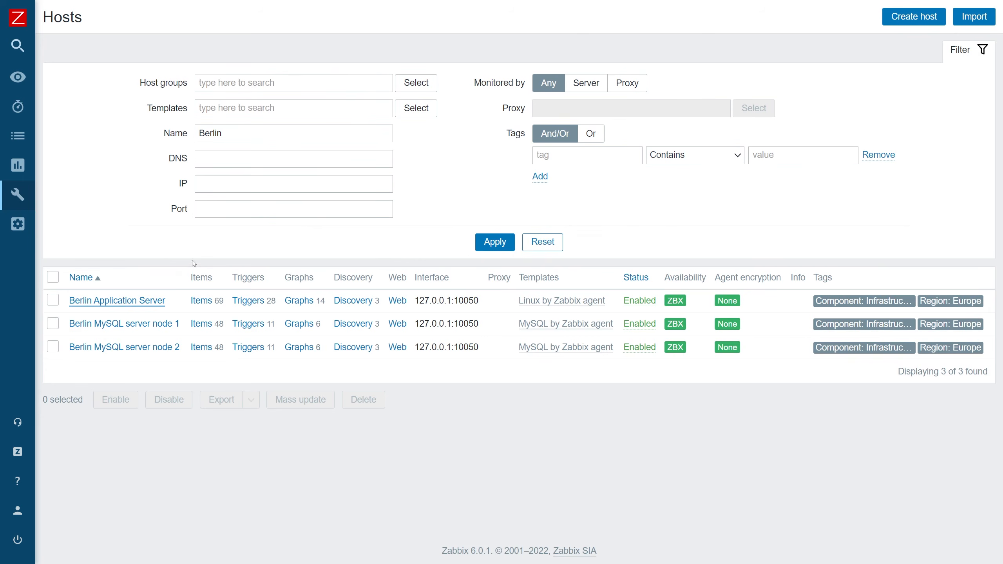
- Try a mass update of all three Berlin hosts with Automatic inventory mode and location latitude and longitude enabled, and cancel it
click(53, 277)
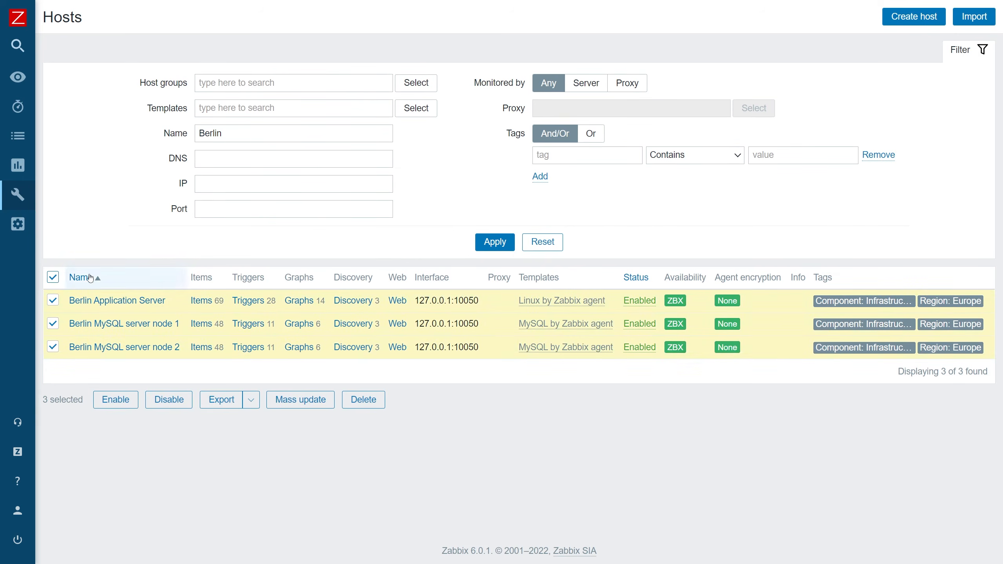
click(277, 406)
click(407, 85)
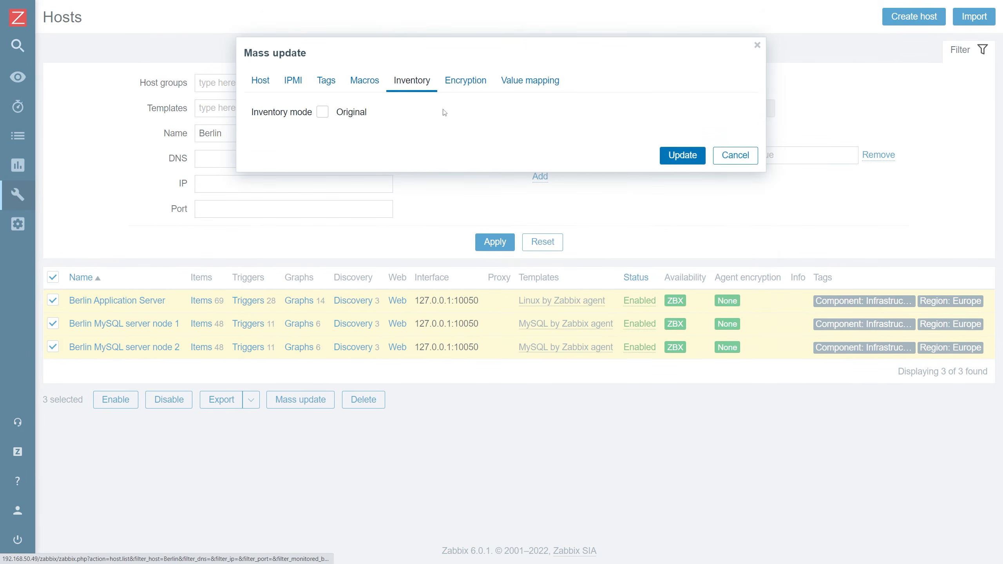
click(323, 112)
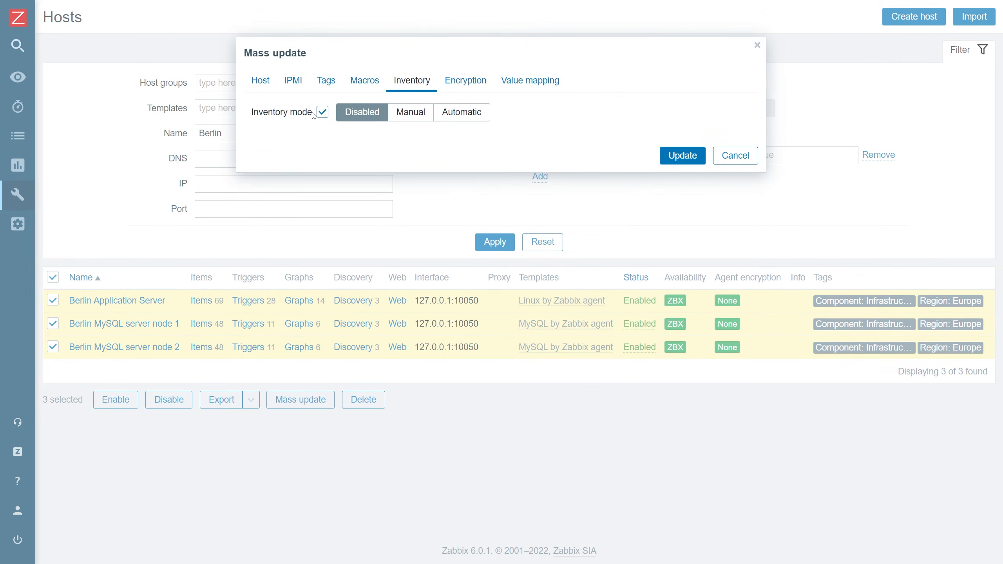
click(415, 116)
click(531, 114)
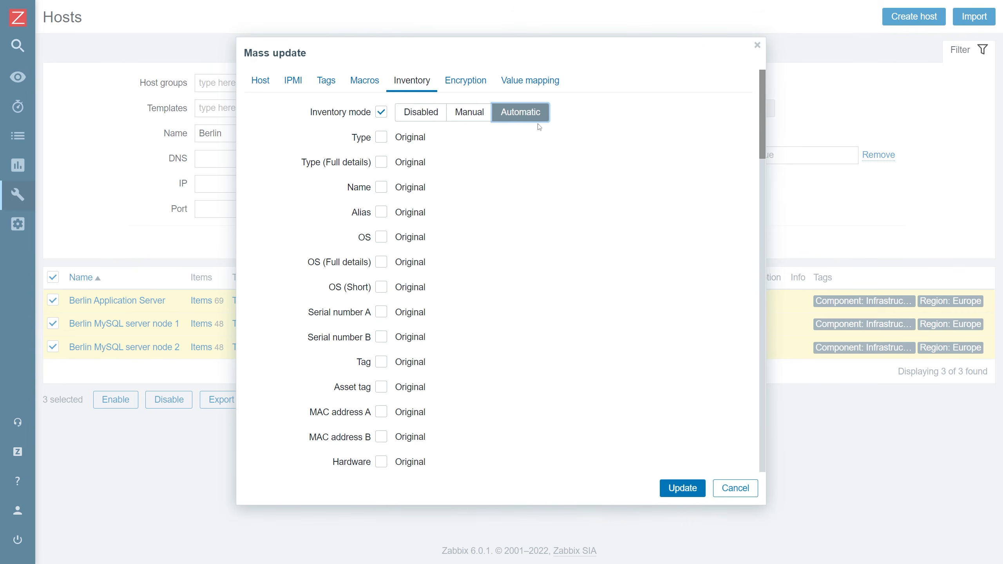
drag(763, 110, 760, 207)
click(382, 295)
click(381, 319)
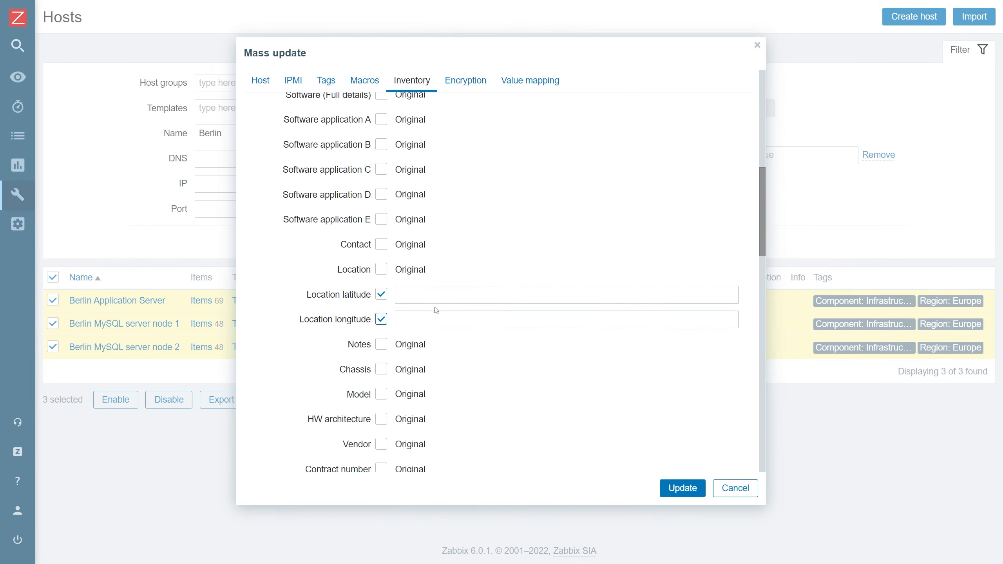
click(731, 488)
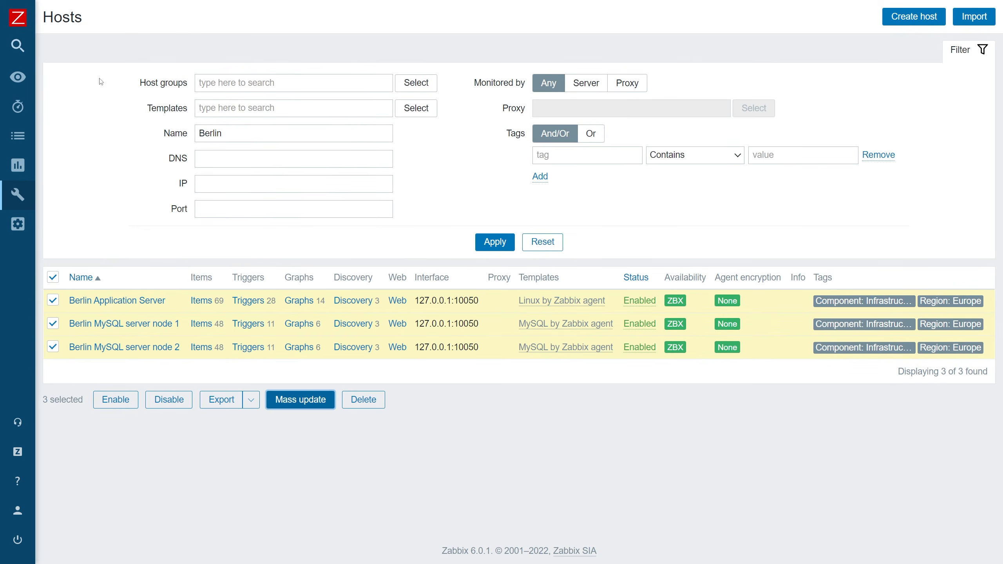
- Return to Noc Dashboard and open the administration settings for geographical maps
click(60, 77)
click(55, 101)
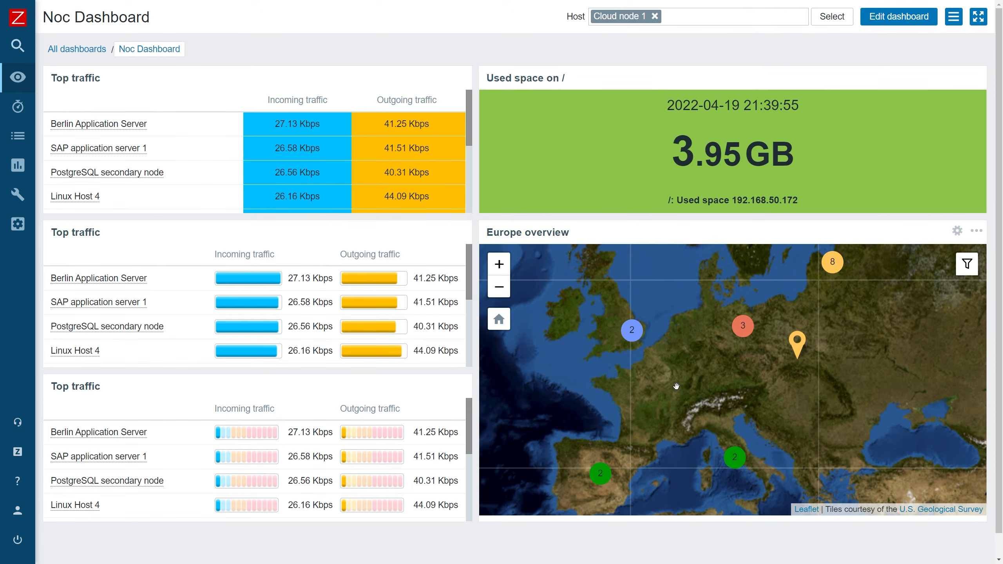
click(19, 229)
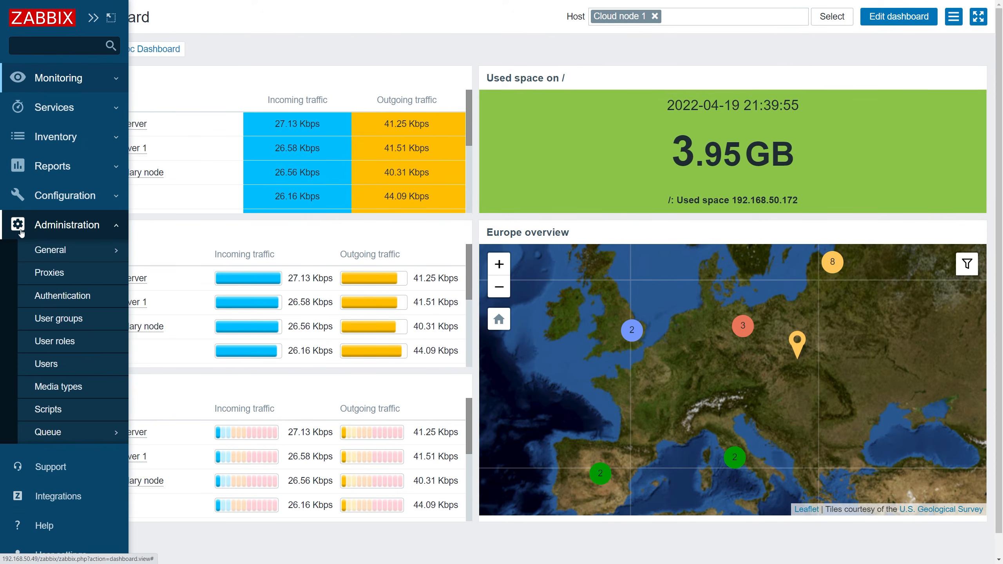
click(88, 257)
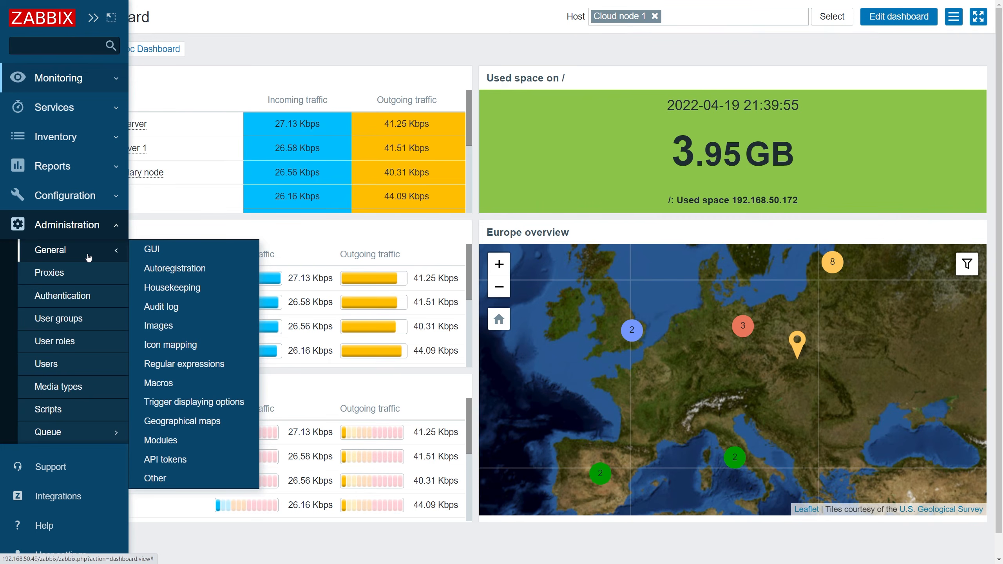
click(233, 424)
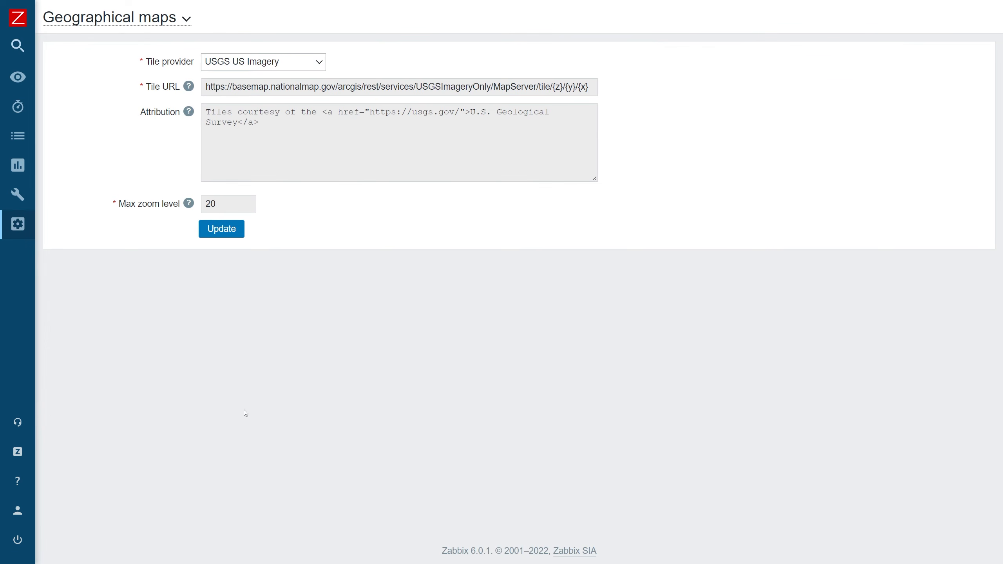
- Review the Other tile provider option, set the tile provider to OpenStreetMap Mapnik and save the configuration
click(302, 70)
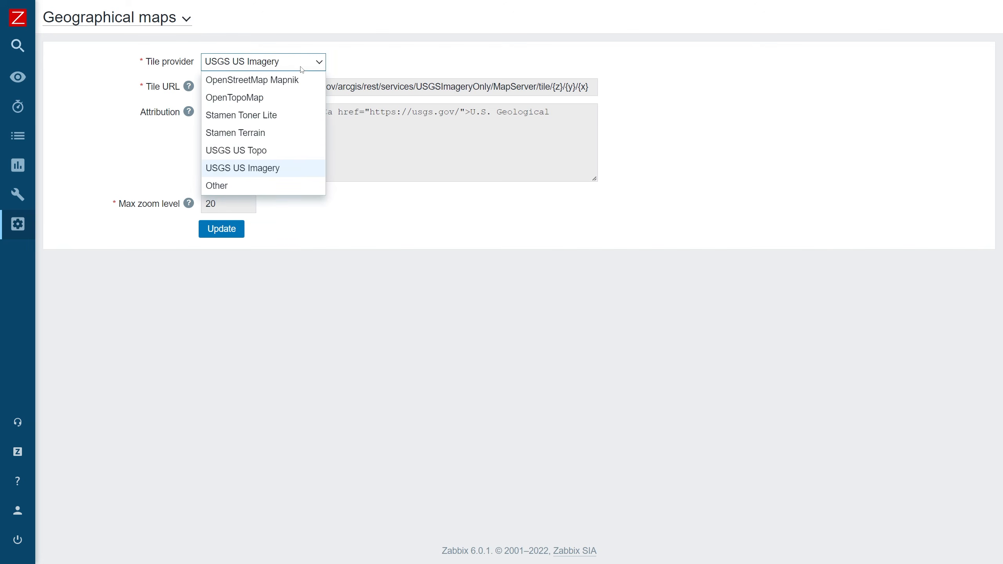
click(239, 188)
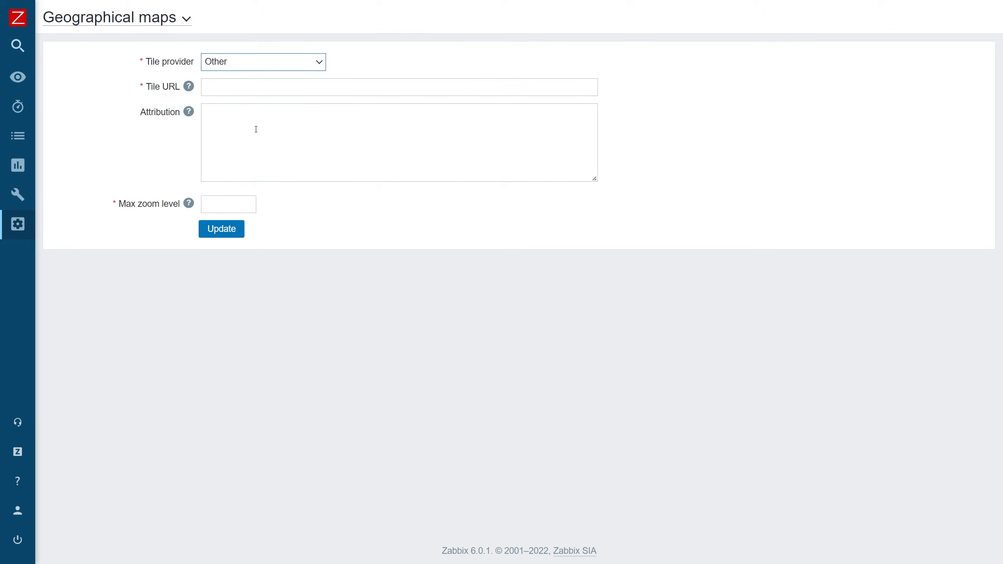
click(248, 66)
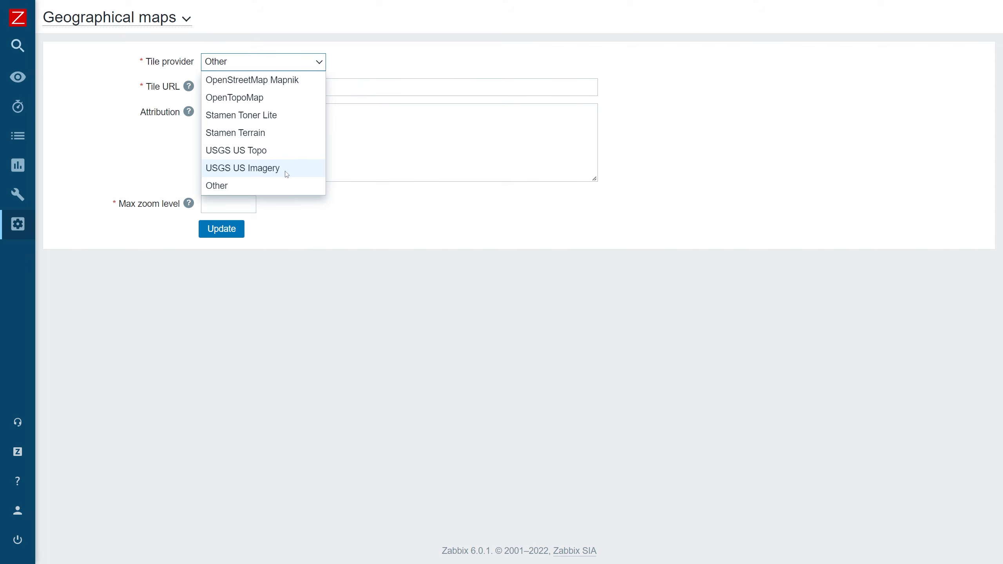
click(272, 83)
click(231, 227)
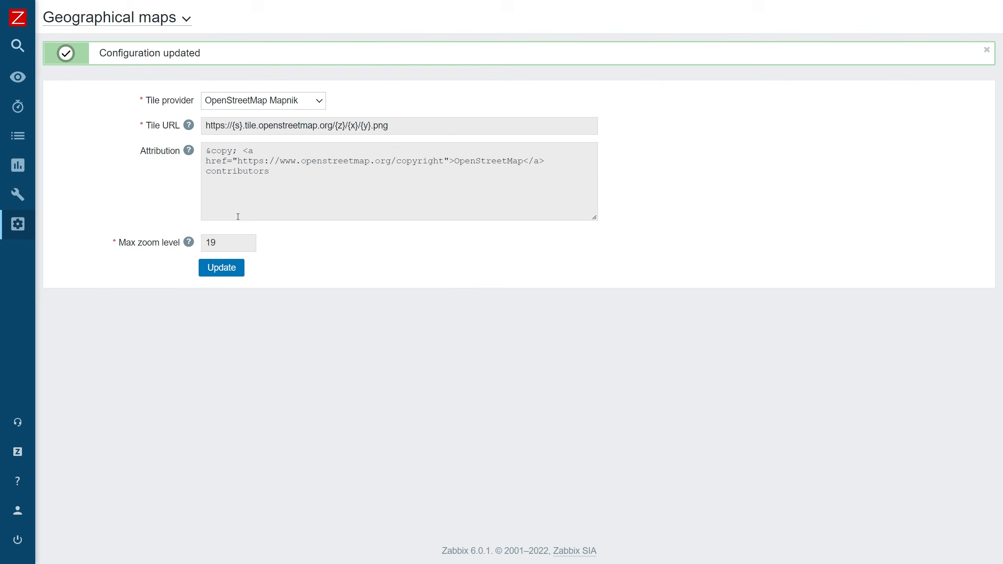
- Go back to Noc Dashboard to check the new tiles in the "Europe overview" map
mouse_move(18, 77)
click(59, 78)
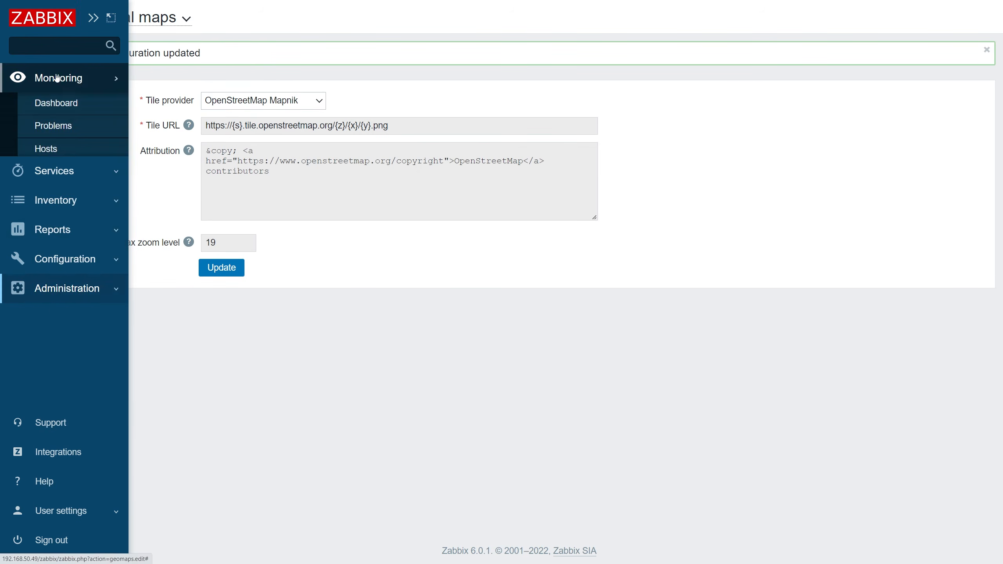
click(95, 110)
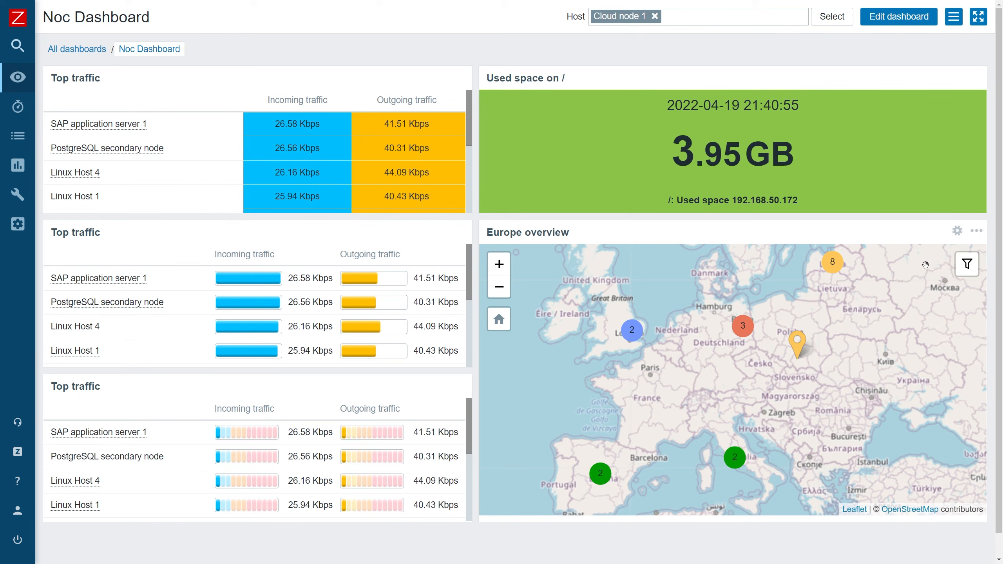
- Filter the "Europe overview" widget by the tag Environment with the operator Equals and the value Production, and apply it
click(955, 233)
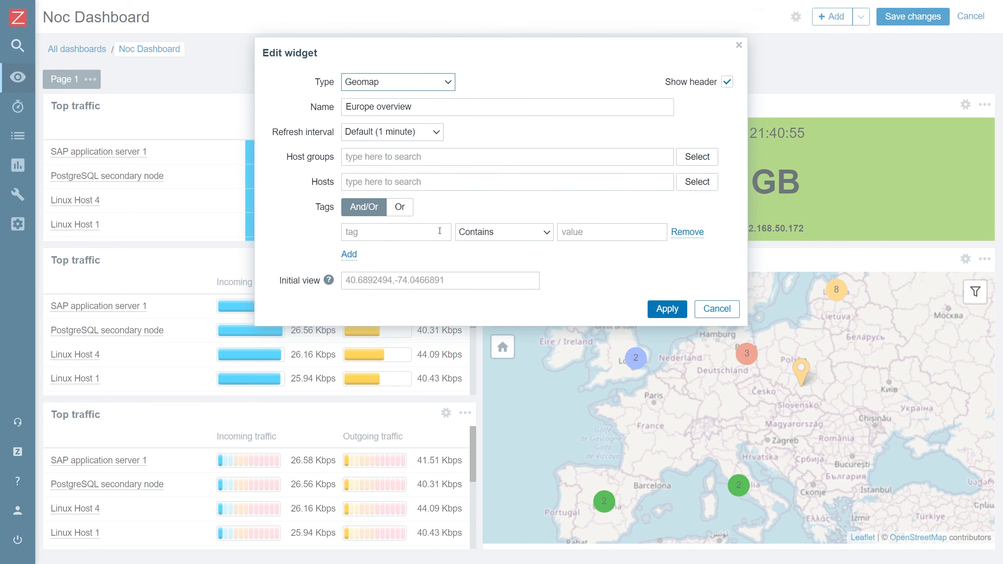
click(440, 230)
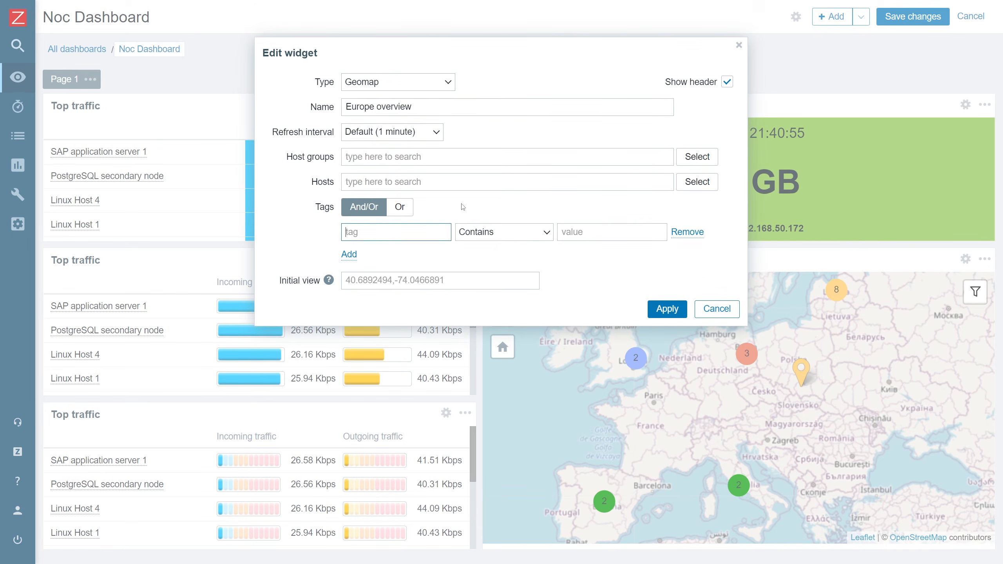
text(Environment)
key(Tab)
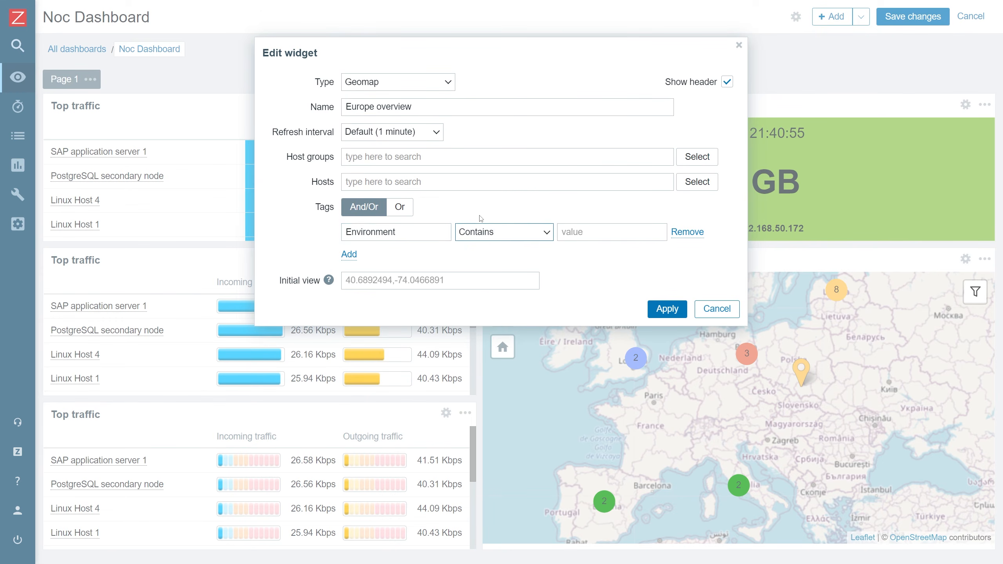
key(alt+Down)
key(Up)
key(Return)
key(Tab)
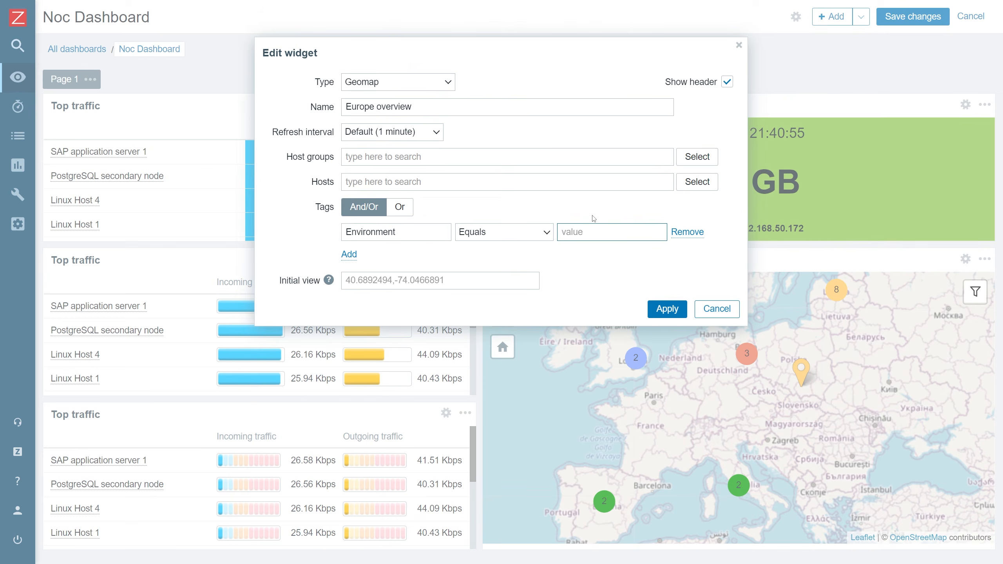
text(Production)
click(652, 312)
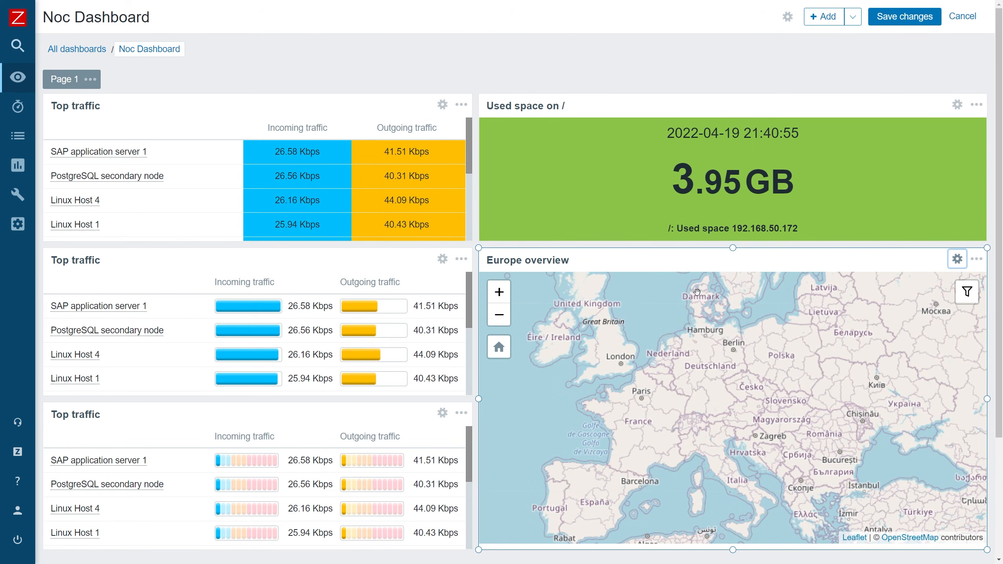
- Clear the tag name and value from the "Europe overview" widget's filter and apply the change
click(956, 260)
double_click(417, 232)
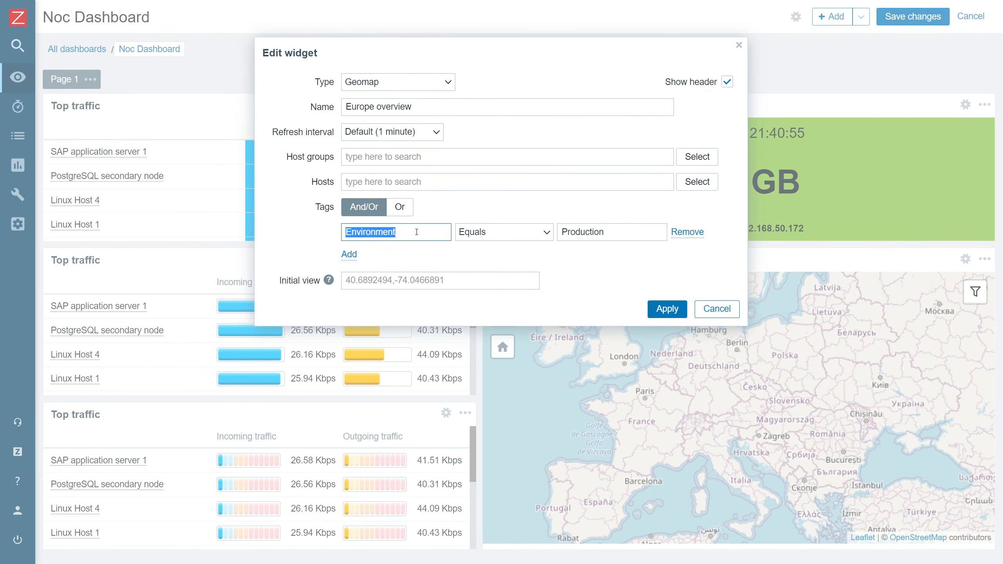
key(BackSpace)
double_click(608, 236)
key(BackSpace)
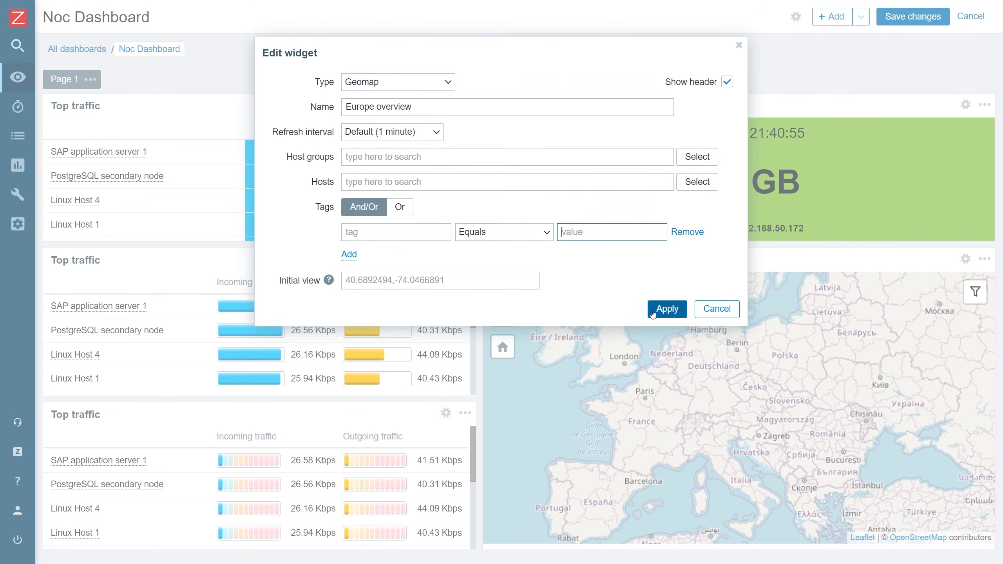
click(652, 308)
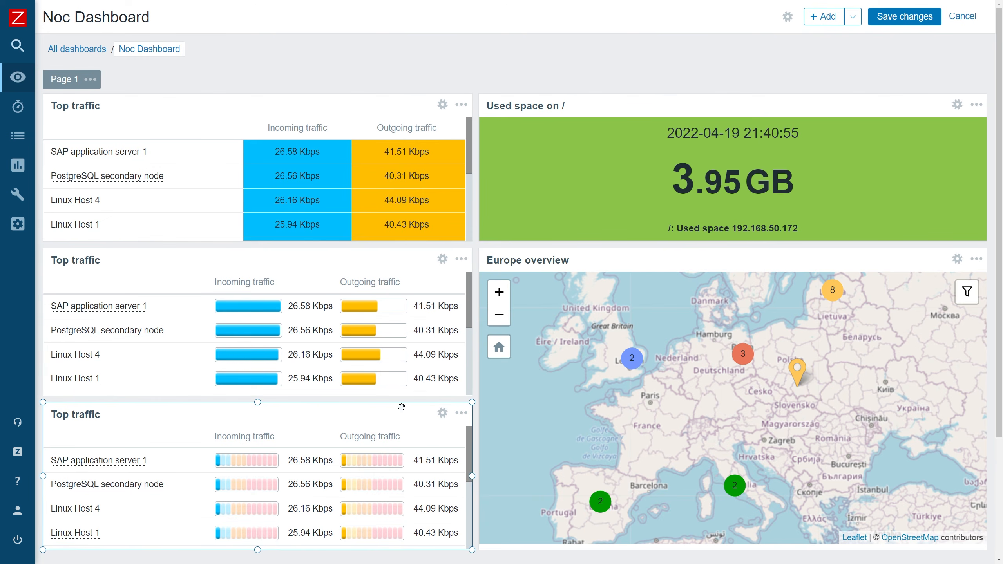
- Filter the lowest "Top traffic" widget by the host tag Environment with the operator Equals and the value Production, and apply it
click(442, 413)
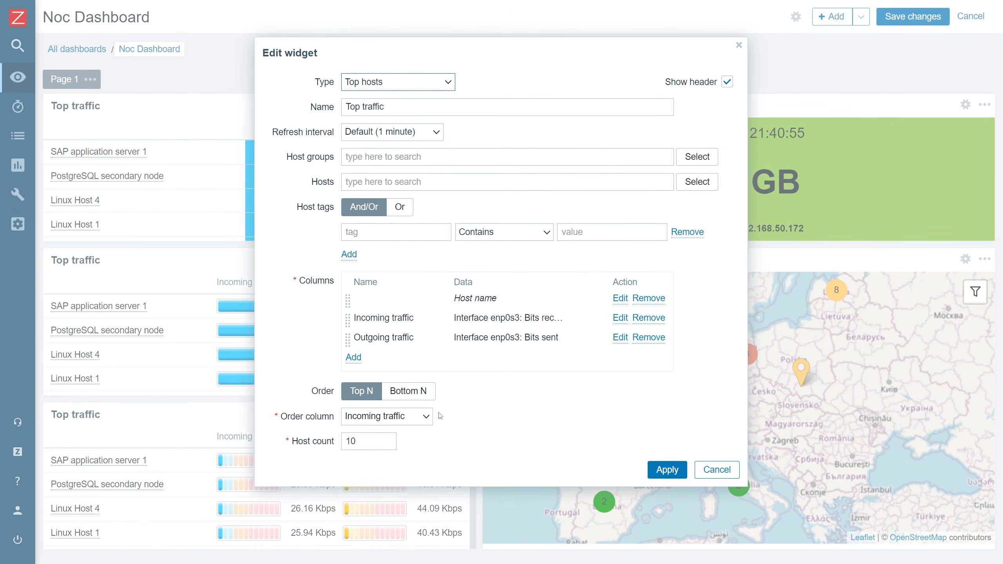
click(389, 234)
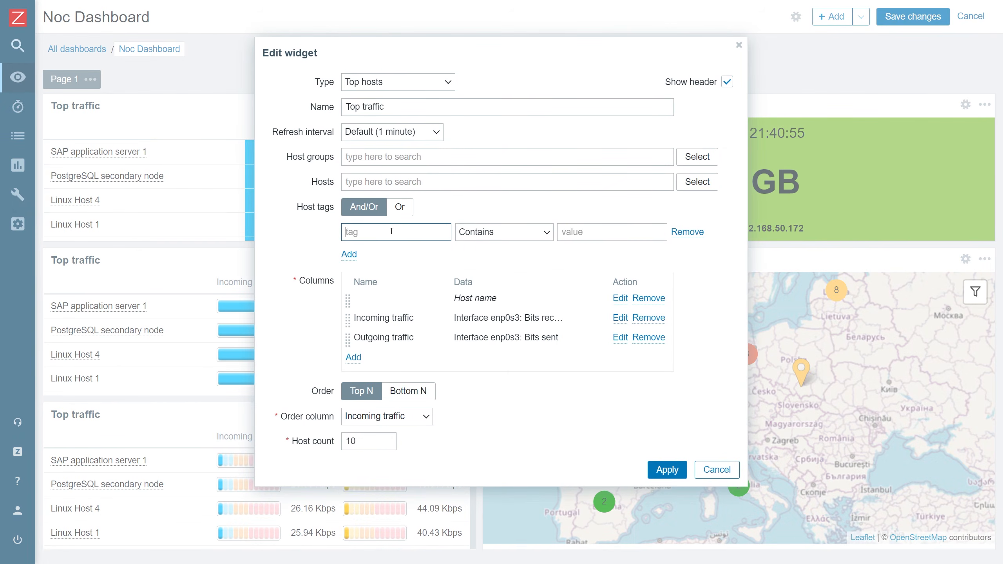
text(Environment)
key(Tab)
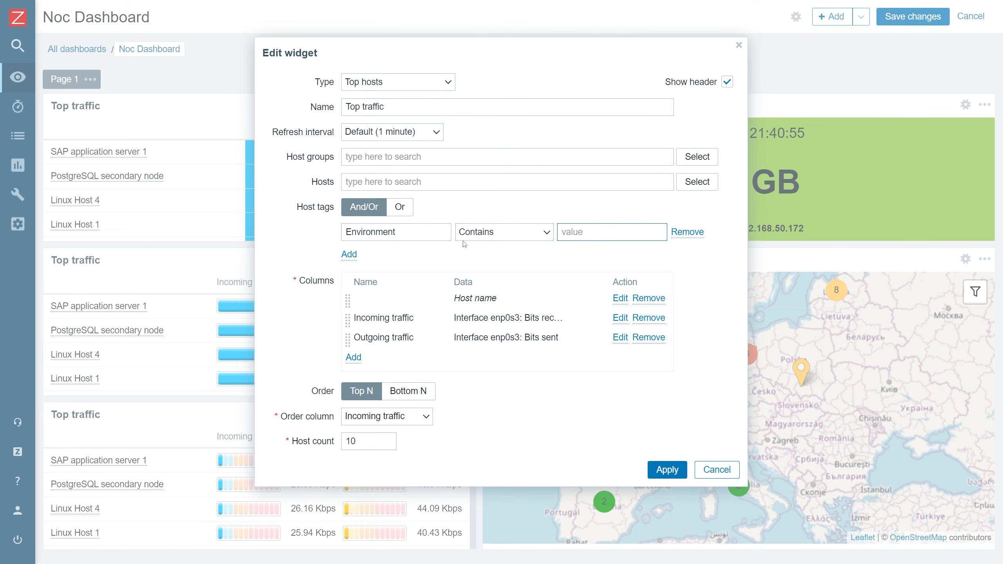
click(465, 236)
click(494, 269)
click(590, 227)
text(Production)
click(667, 470)
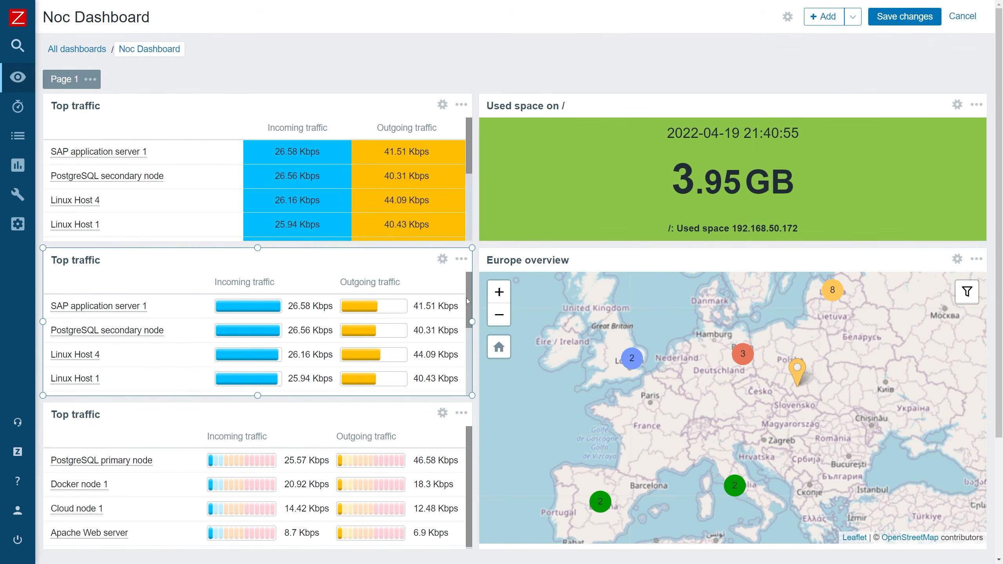
scroll(467, 297, down, 5)
scroll(467, 298, up, 4)
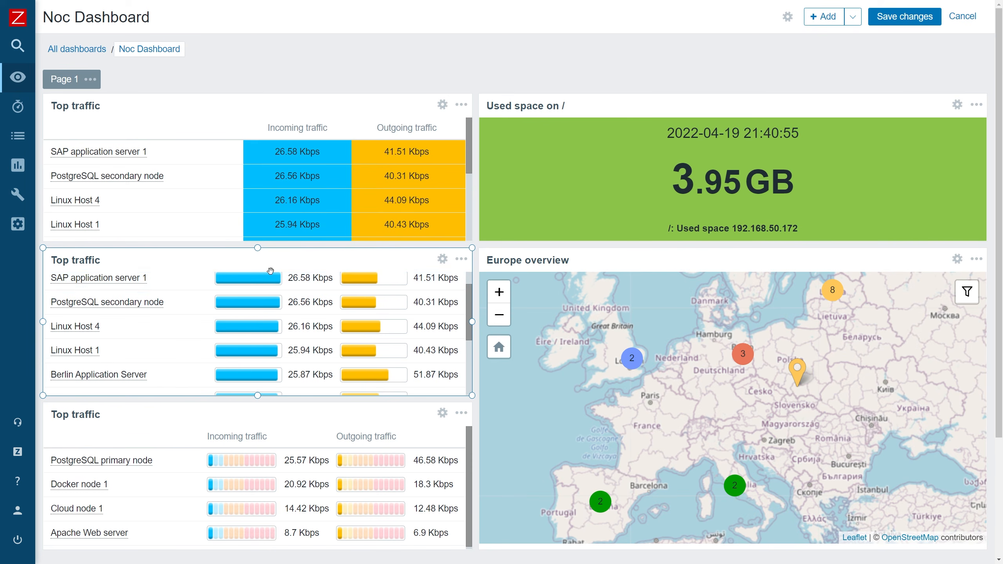
- Compare the middle and lowest "Top traffic" widgets, reviewing the lowest one's host tag filter and columns without changing its configuration
drag(468, 291, 466, 348)
scroll(466, 348, up, 5)
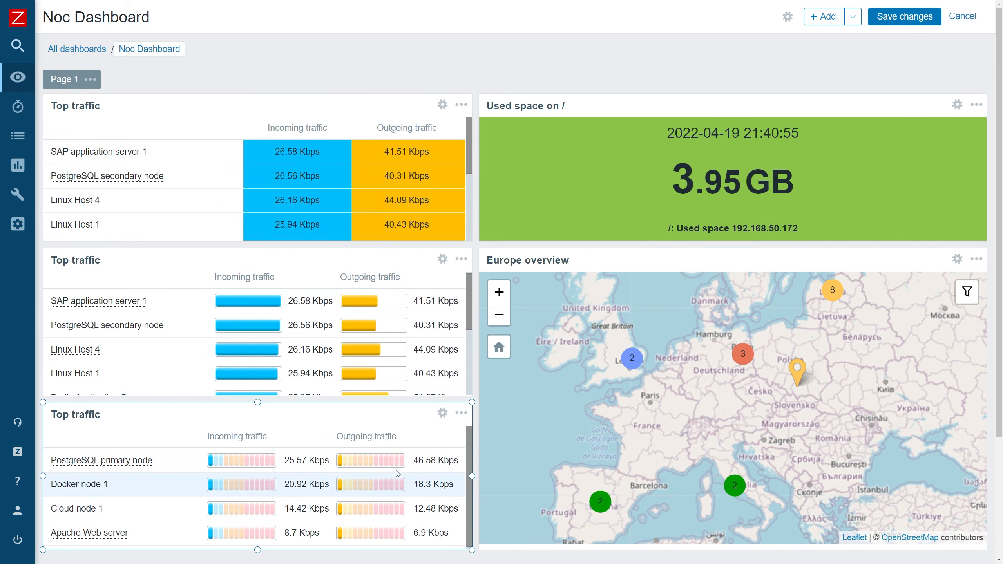
click(442, 413)
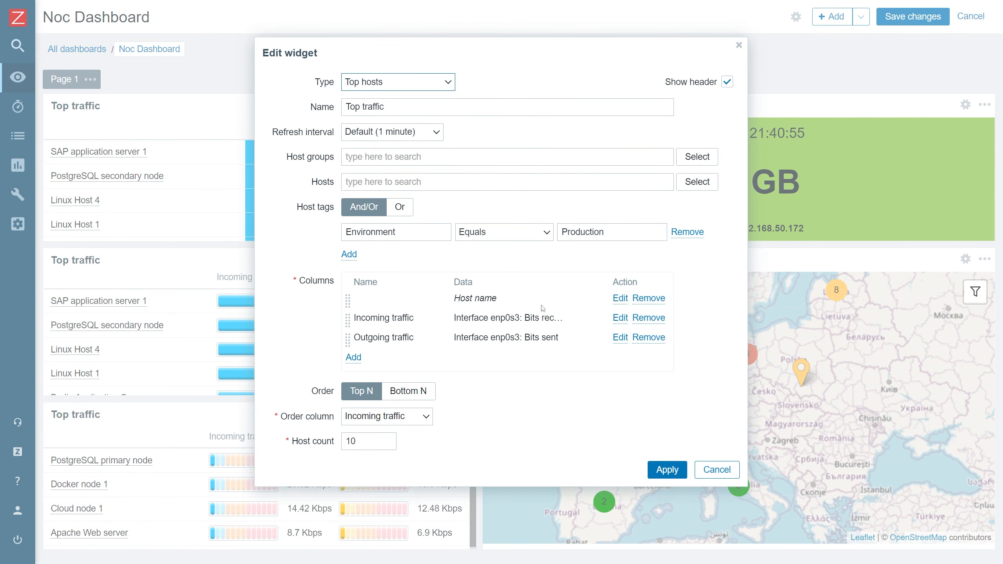
click(726, 469)
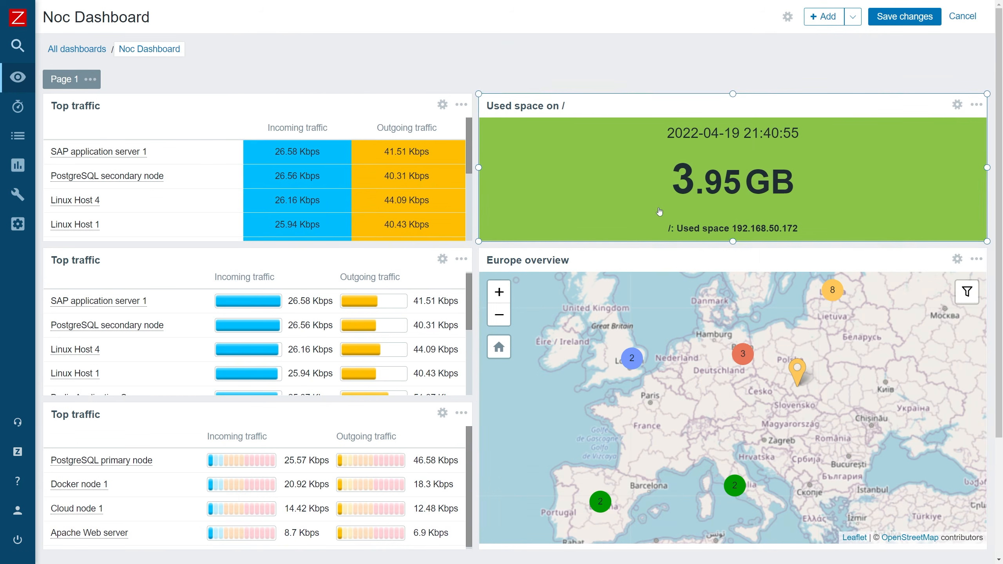
- Review the {HOST.CONN} macro in the description of the "Used space on /" widget and leave its configuration without changes
click(955, 106)
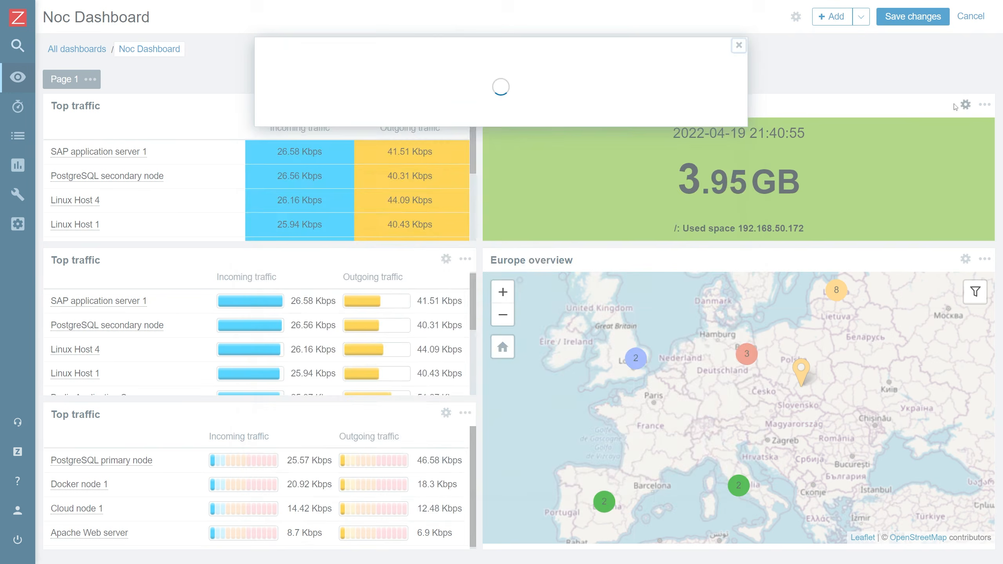
drag(497, 258, 442, 258)
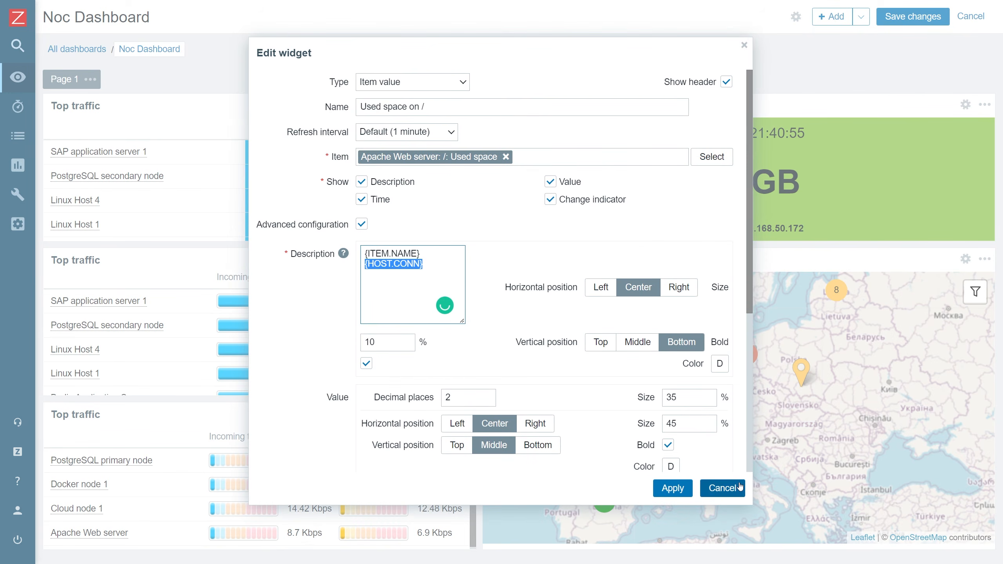
click(723, 488)
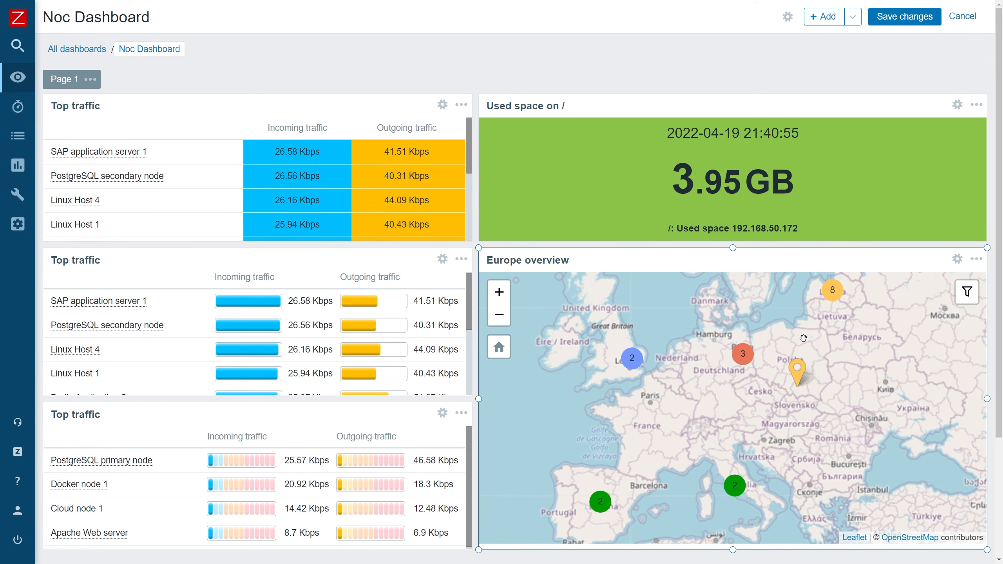
- Look at the default view actions offered for the "Europe overview" map without choosing any
right_click(711, 342)
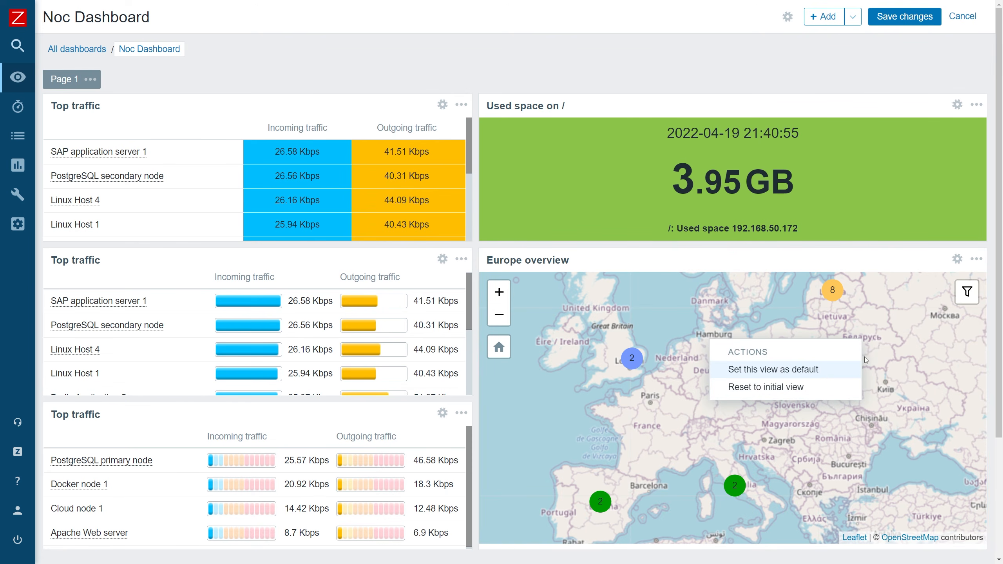
click(889, 347)
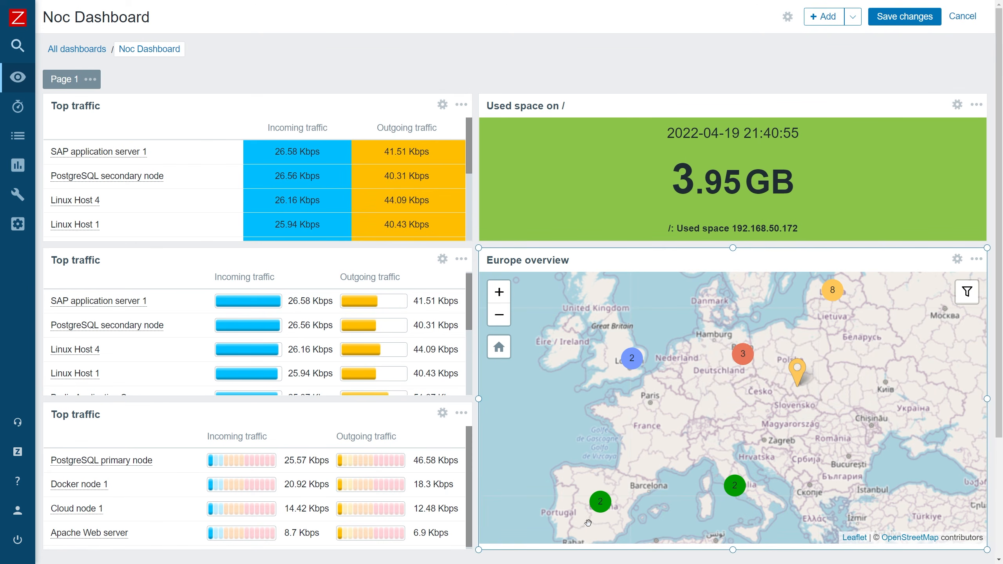